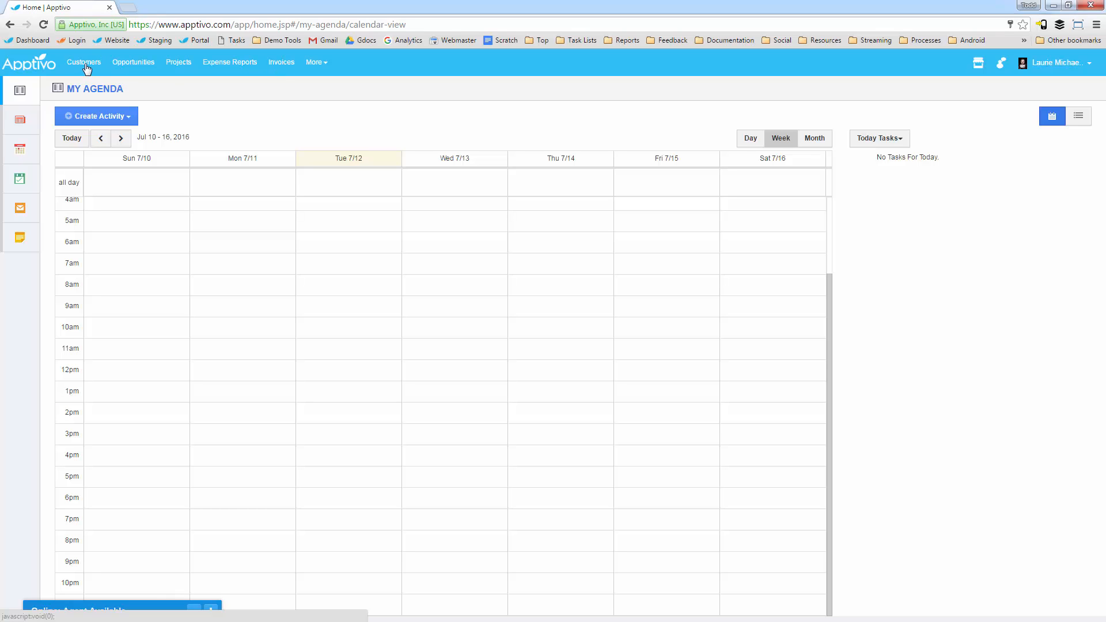
Step: Look through the additional app categories, including CRM, and open the customers list
left_click(316, 63)
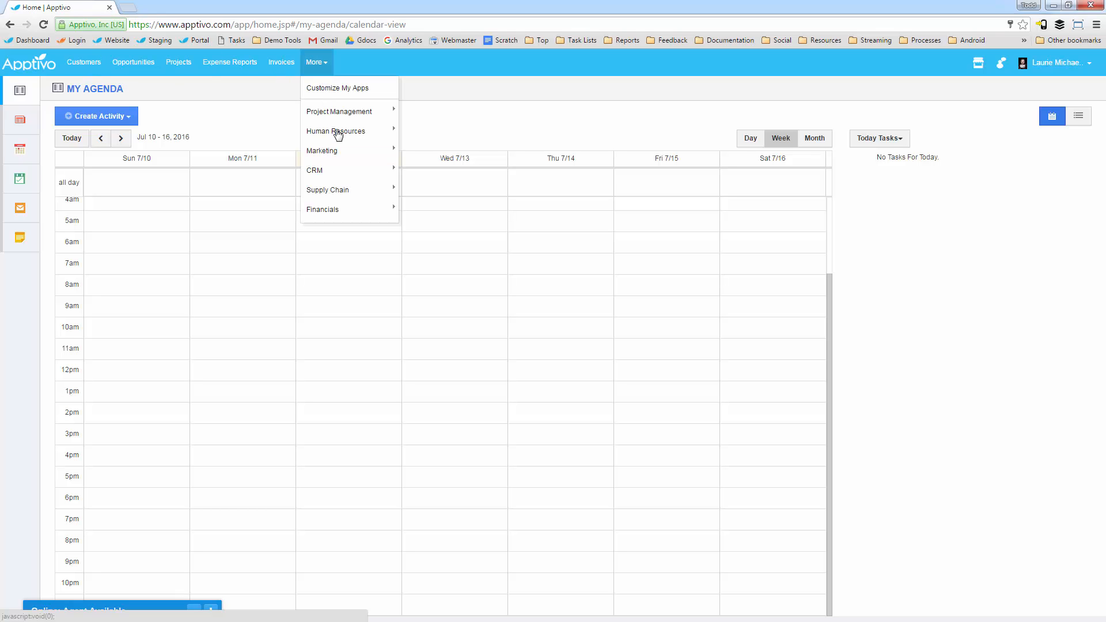
mouse_move(368, 111)
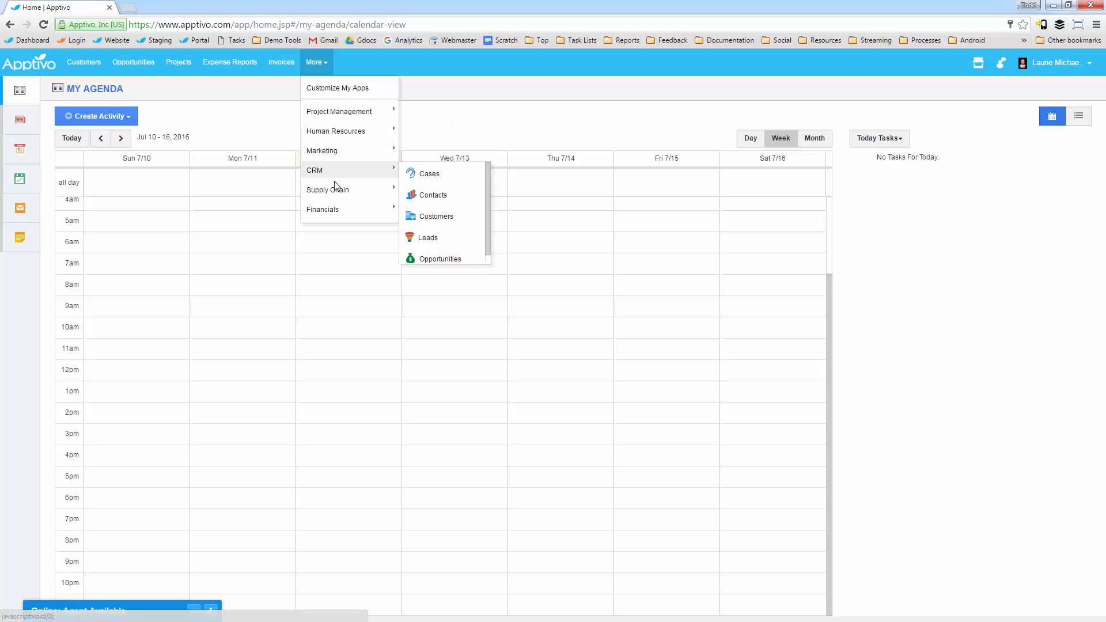
mouse_move(336, 189)
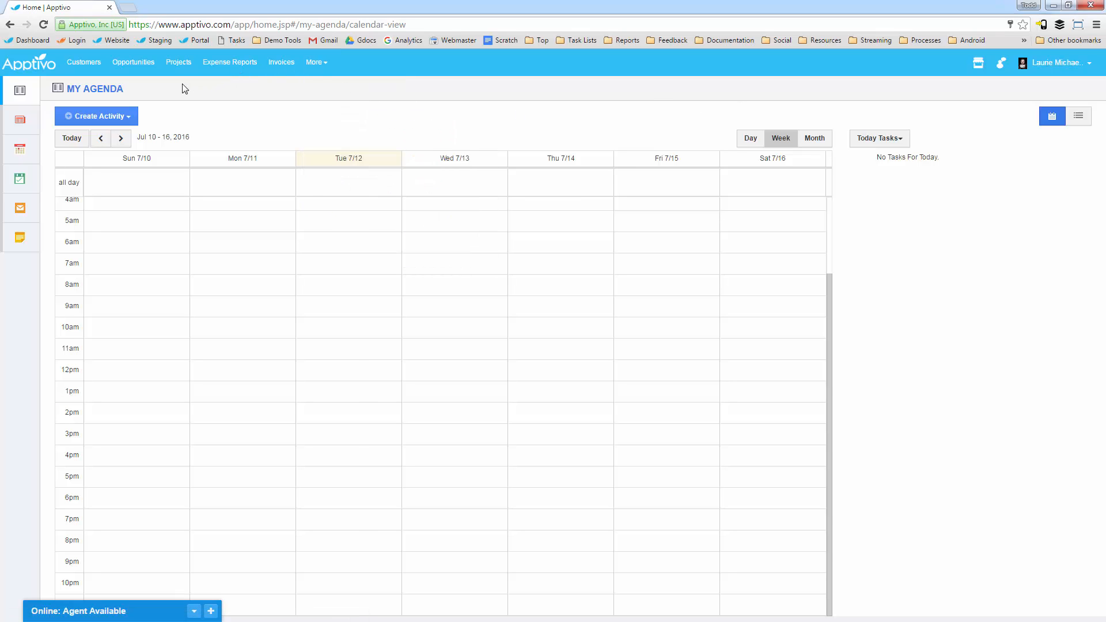
left_click(87, 63)
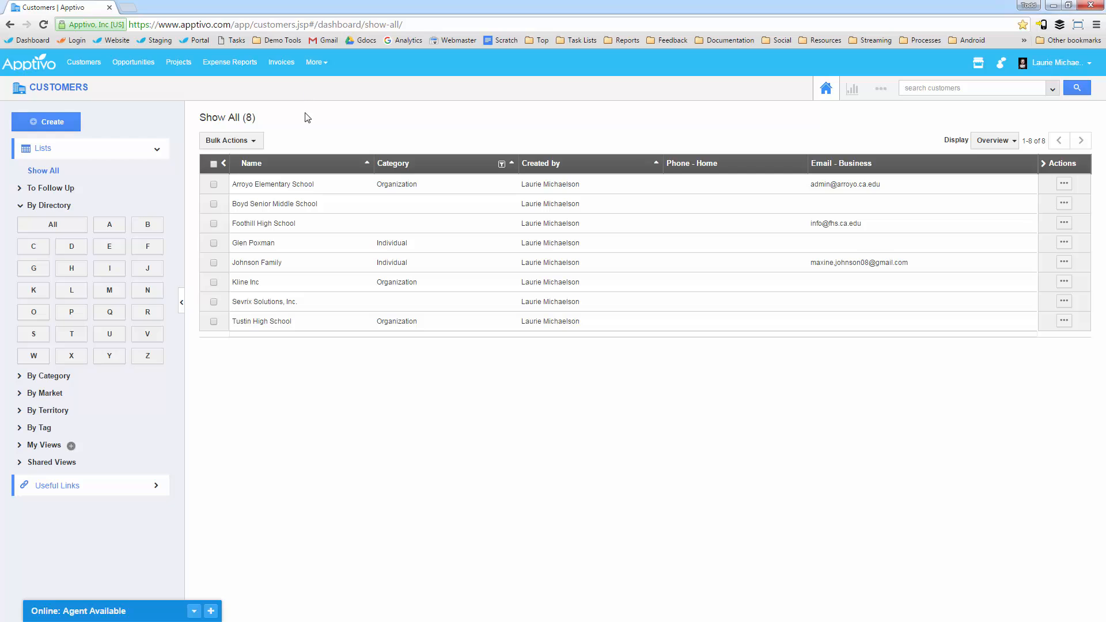
Step: Go to the invoices list and start a new blank invoice
left_click(282, 64)
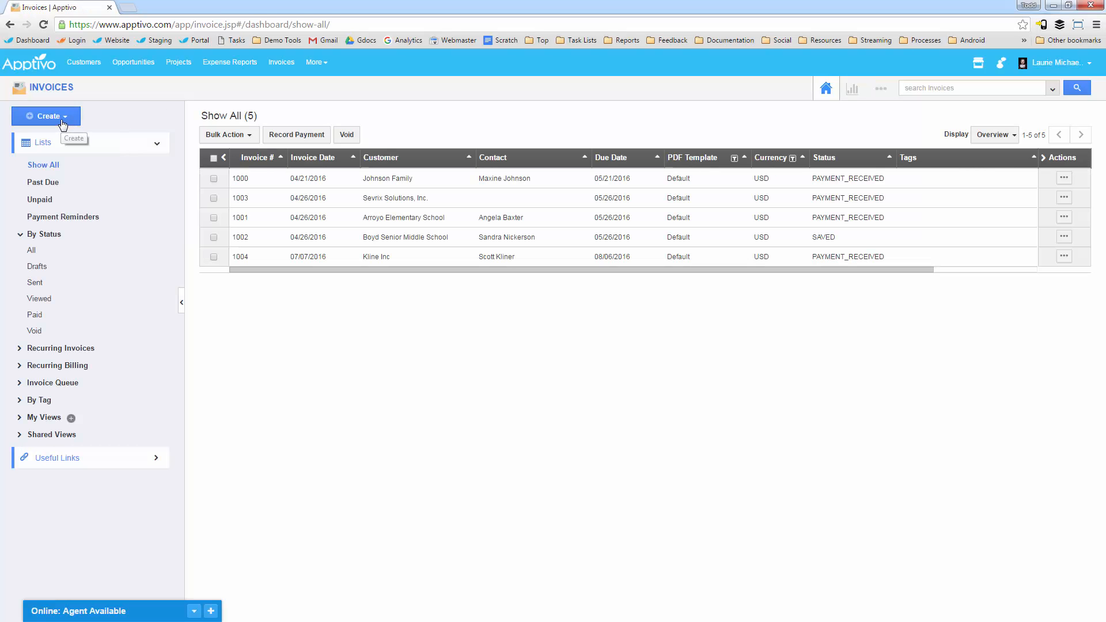
left_click(57, 117)
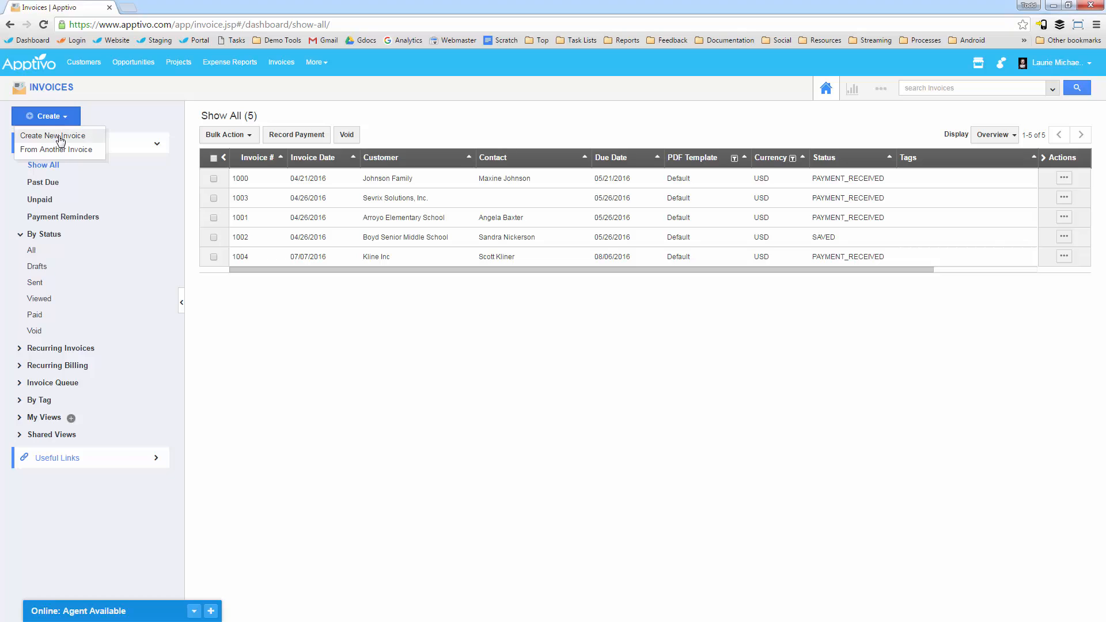
left_click(61, 137)
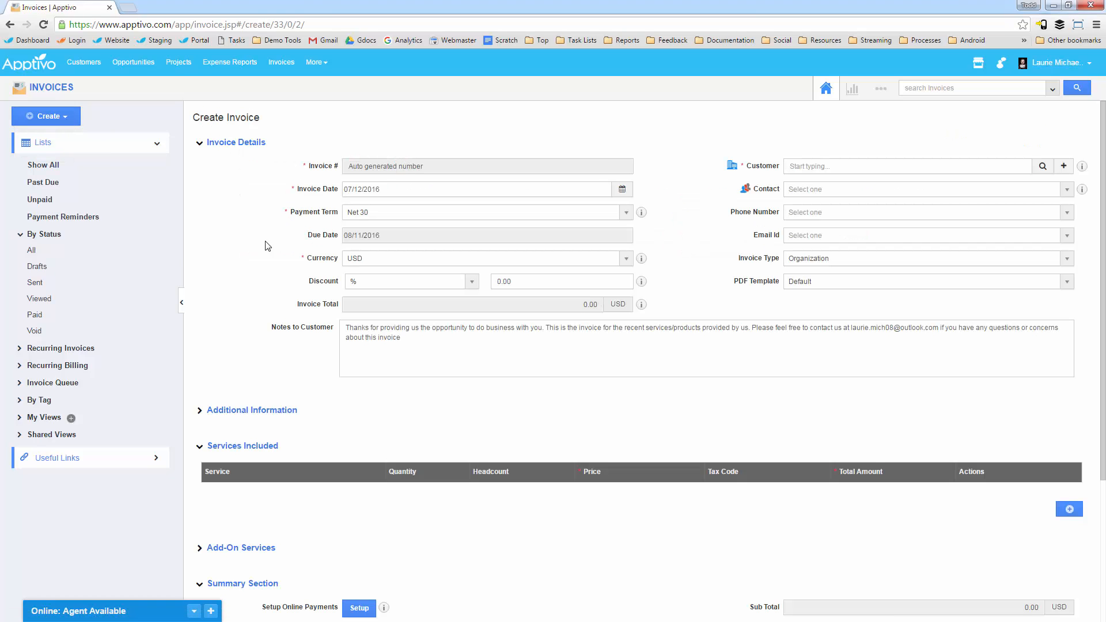
Step: Set the invoice's customer to Foothill High School and select the school's existing contact person
left_click(830, 167)
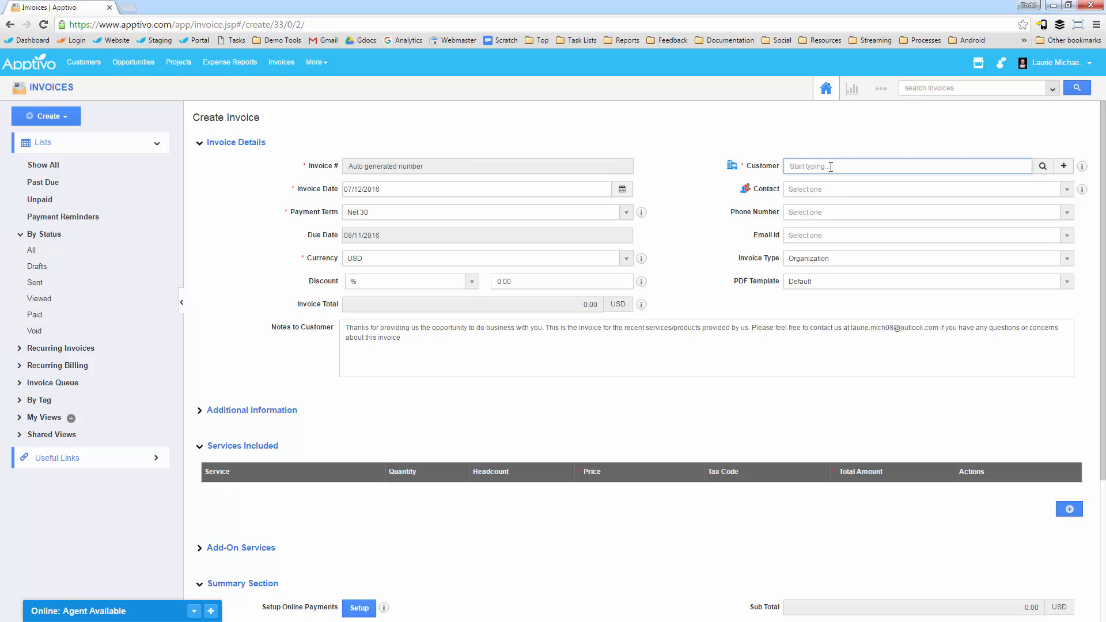
type("foot")
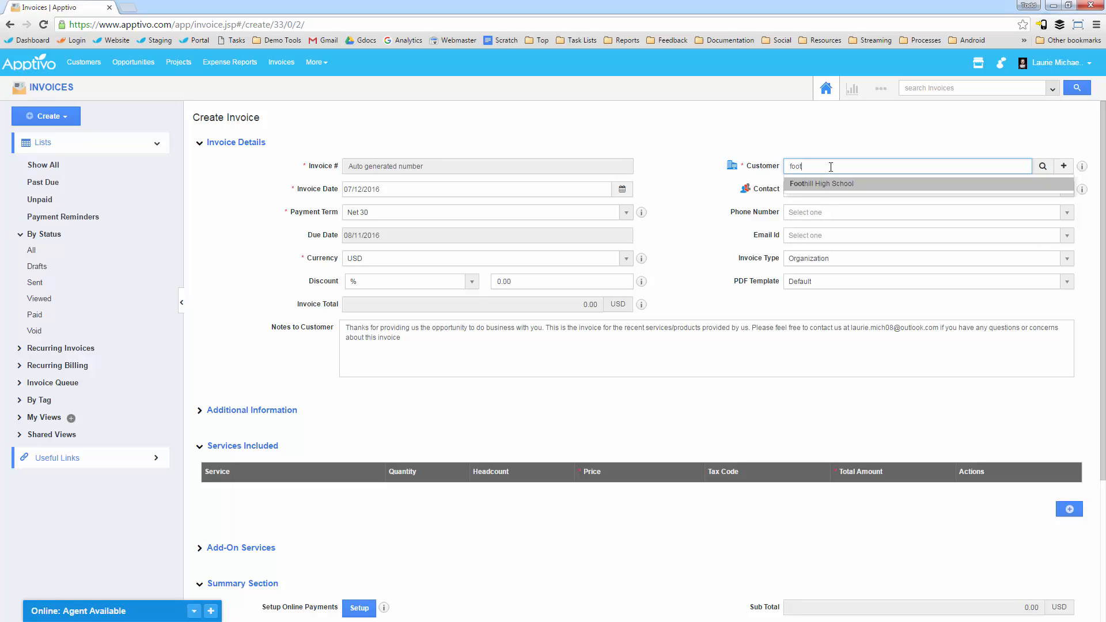
key("Return")
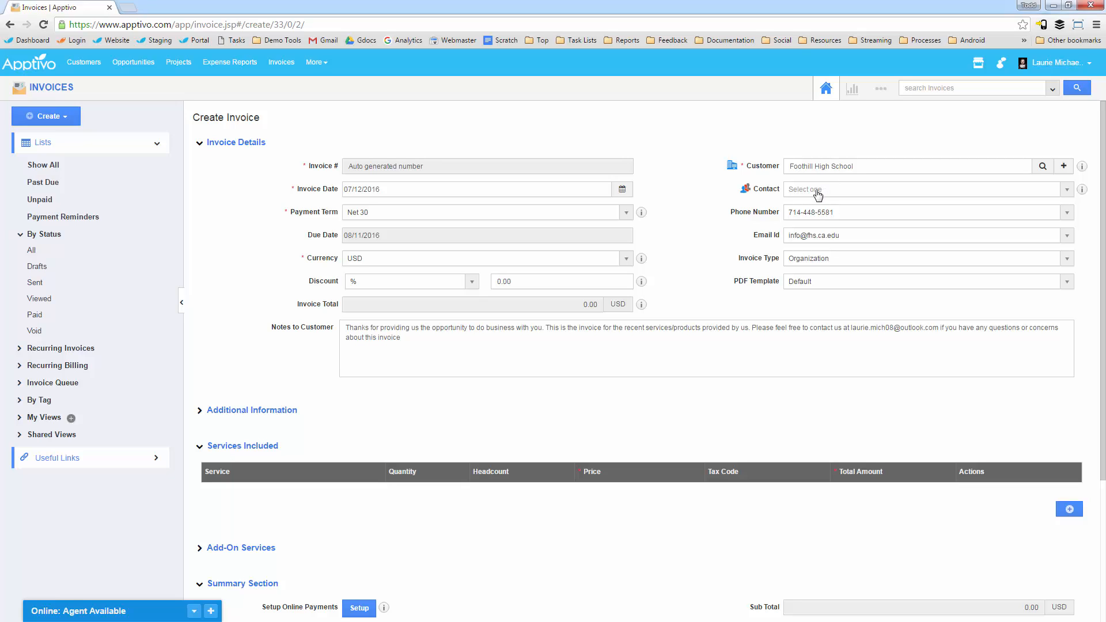
left_click(835, 189)
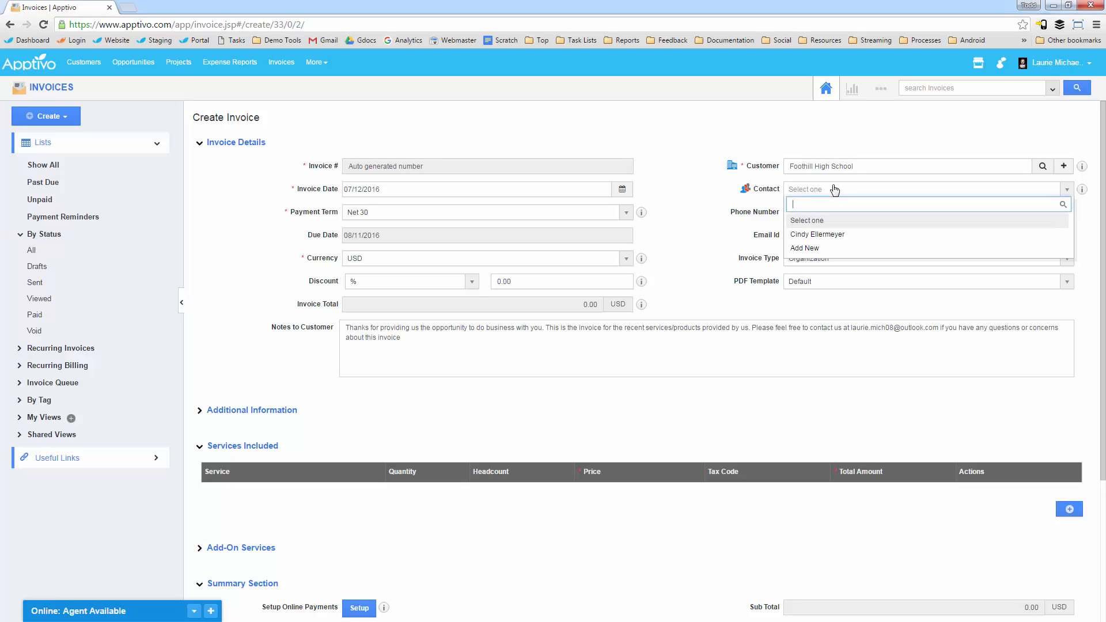
left_click(823, 236)
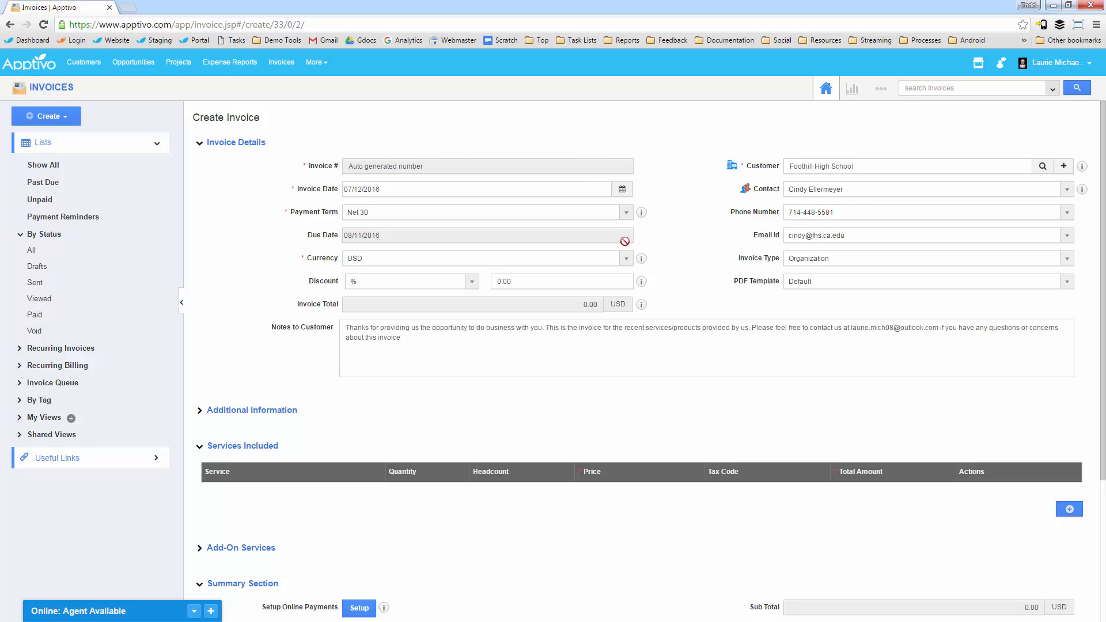
Step: Check the phone number and email choices offered for the invoice's contact
right_click(405, 212)
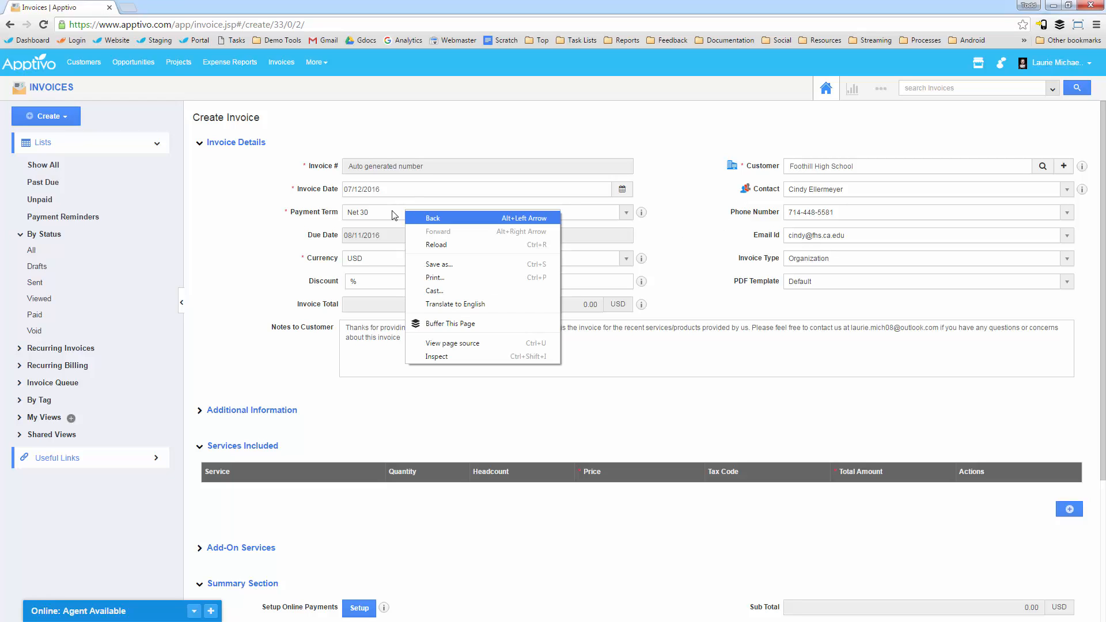
left_click(274, 218)
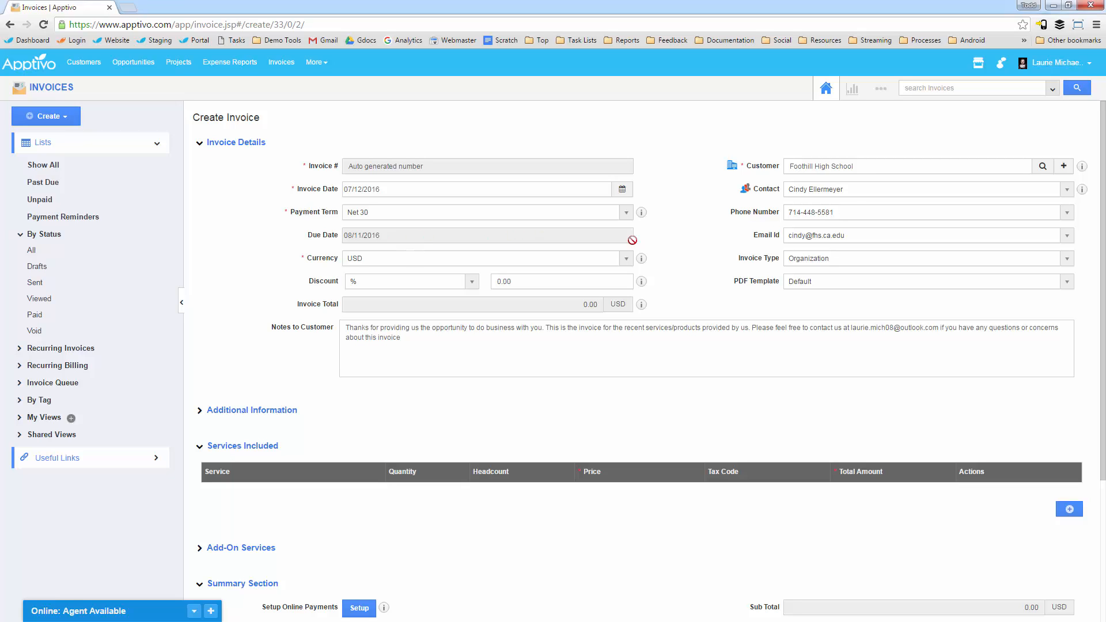
left_click(825, 215)
left_click(780, 244)
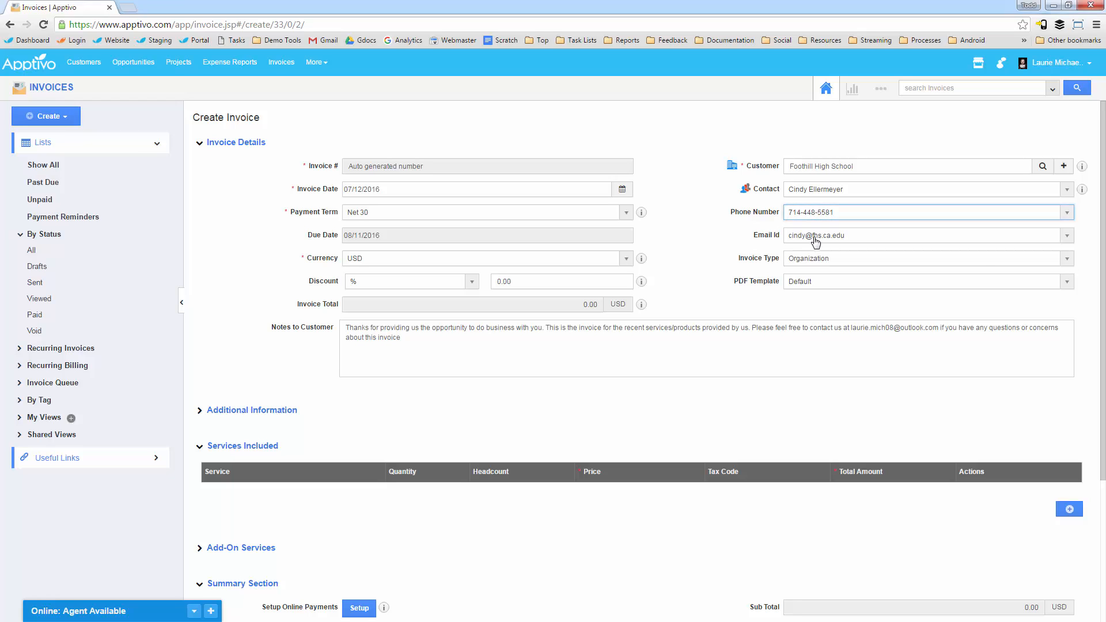
left_click(817, 236)
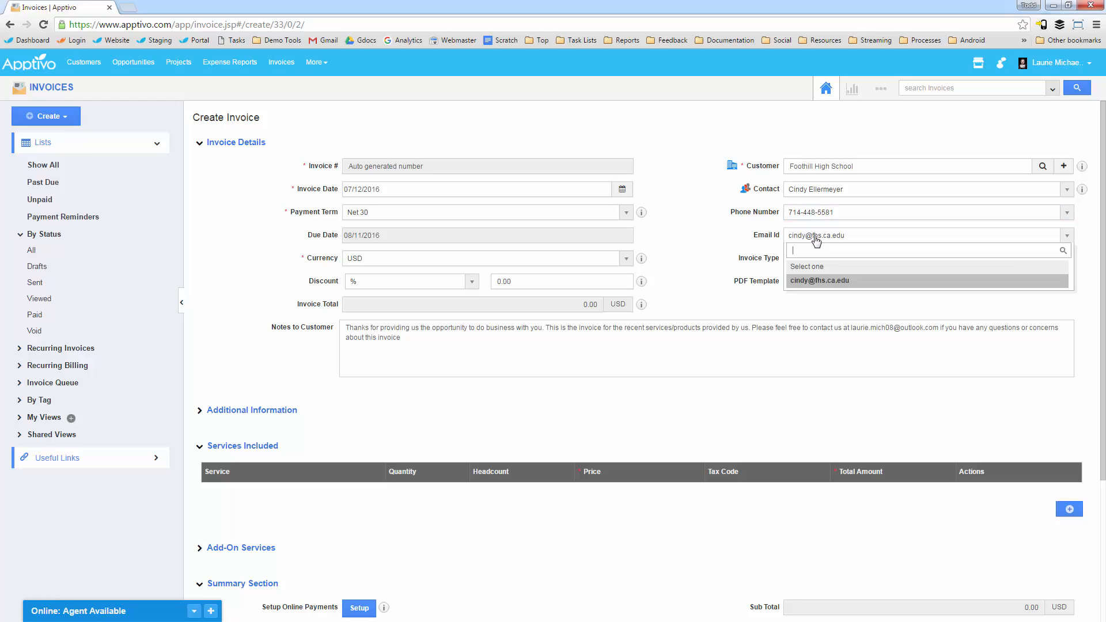
left_click(821, 280)
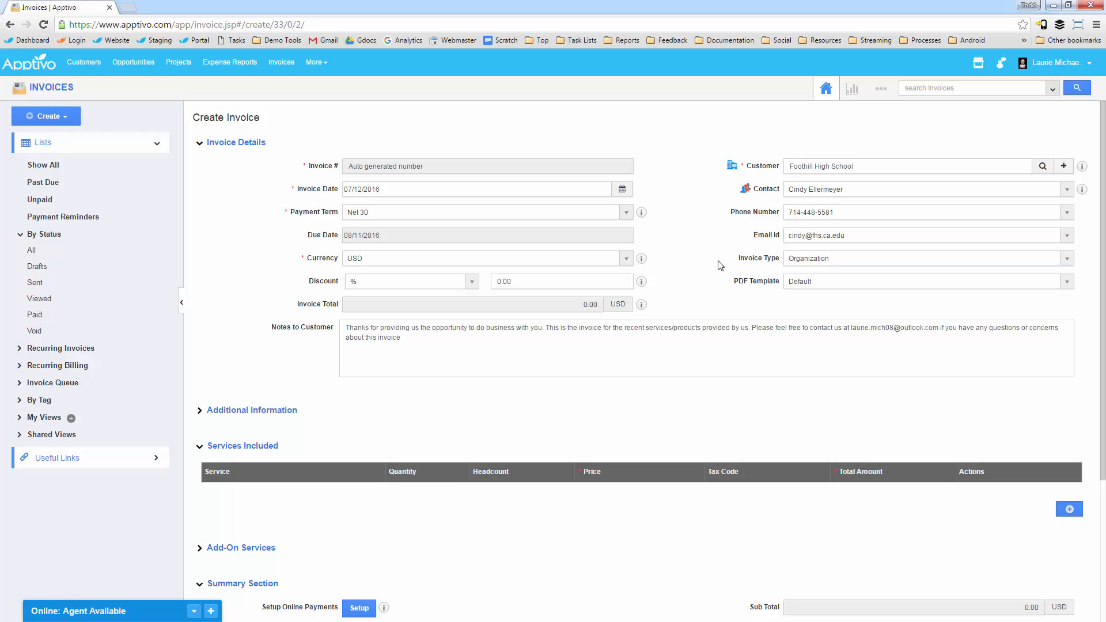
Step: Open the new-customer form from the invoice's customer field, review its fields, and close it without creating a customer
mouse_move(643, 216)
left_click_drag(896, 169, 779, 167)
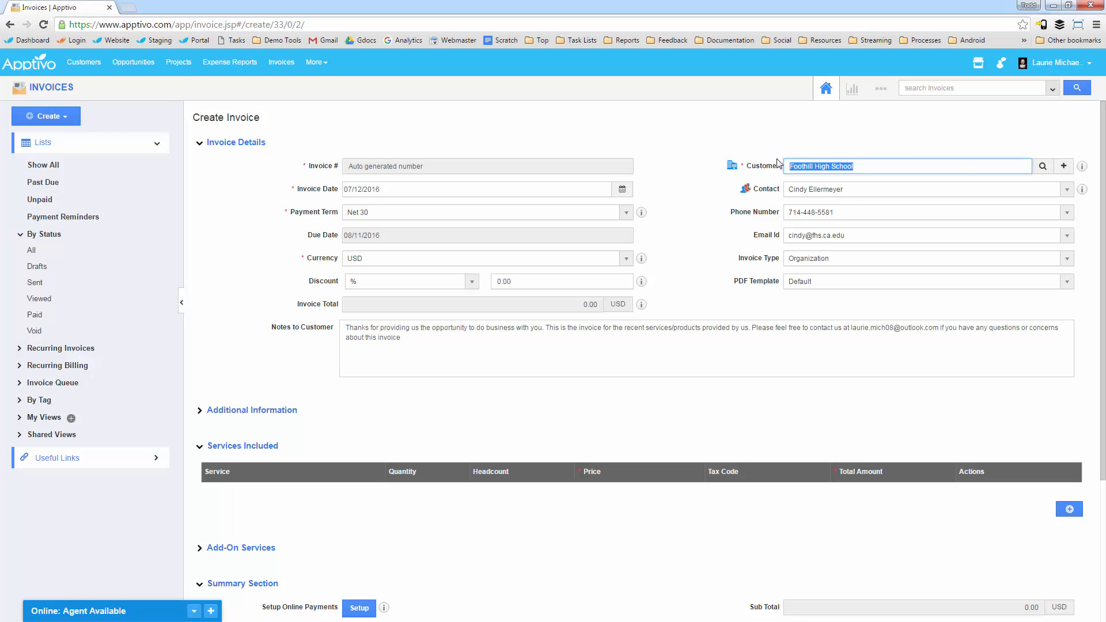
key("BackSpace")
left_click(1066, 169)
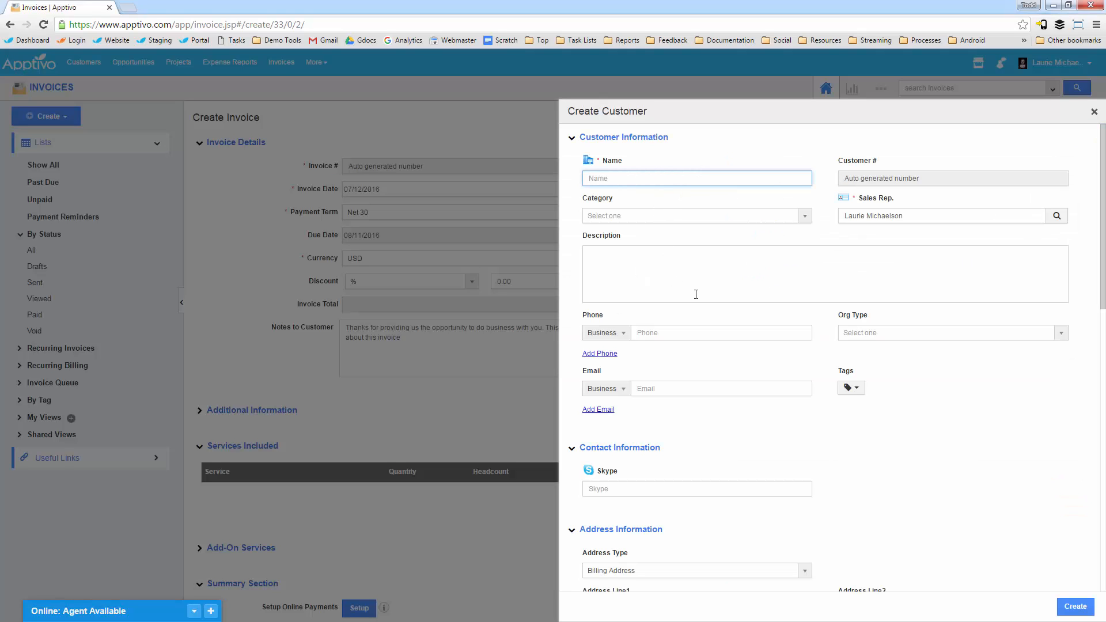
scroll(765, 355, "down", 7)
scroll(839, 390, "up", 7)
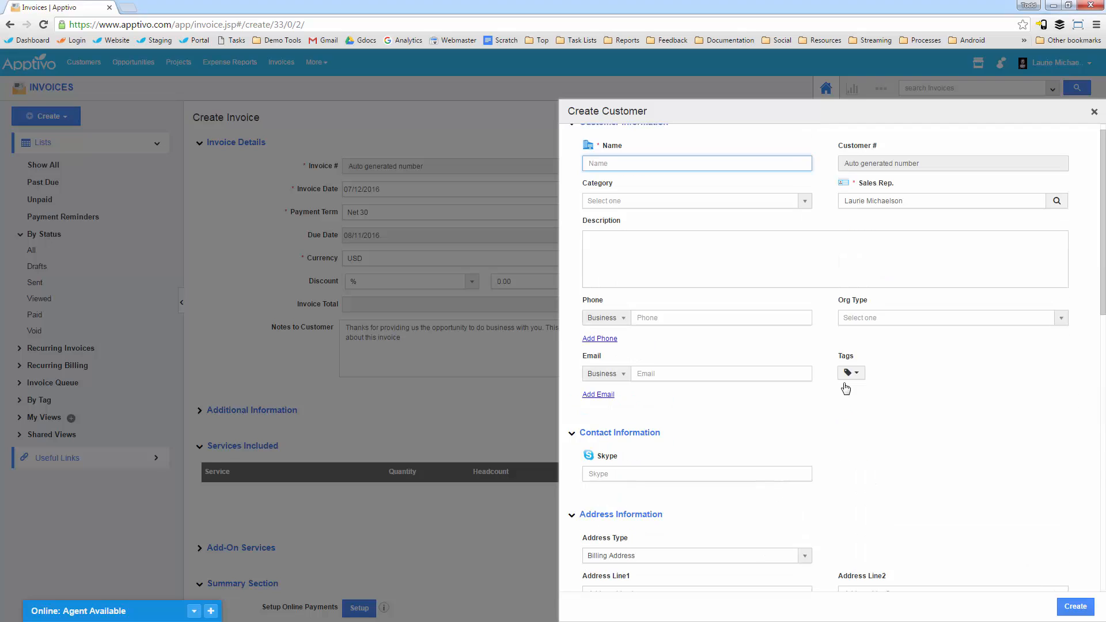
scroll(851, 369, "up", 1)
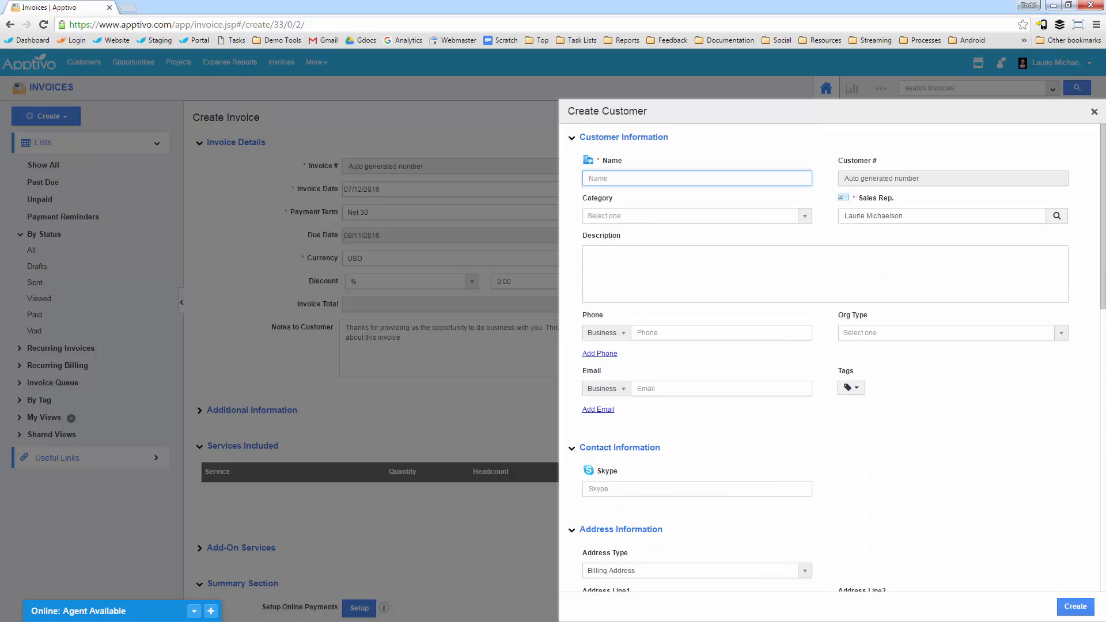
left_click(1094, 112)
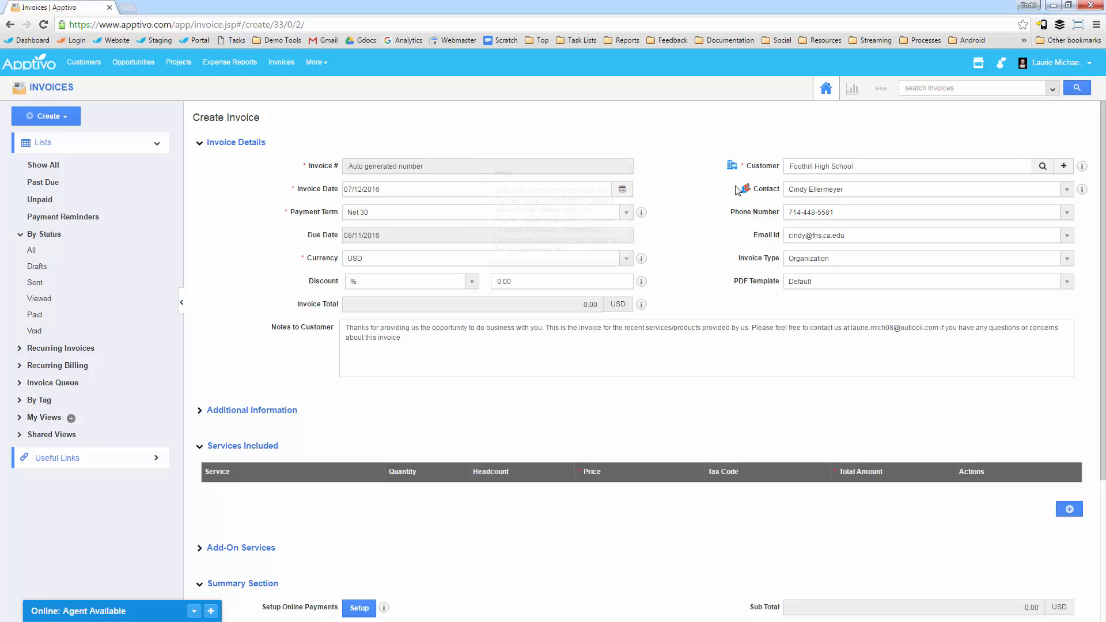
Step: Review the currency and PDF template choices available for the invoice
left_click(369, 262)
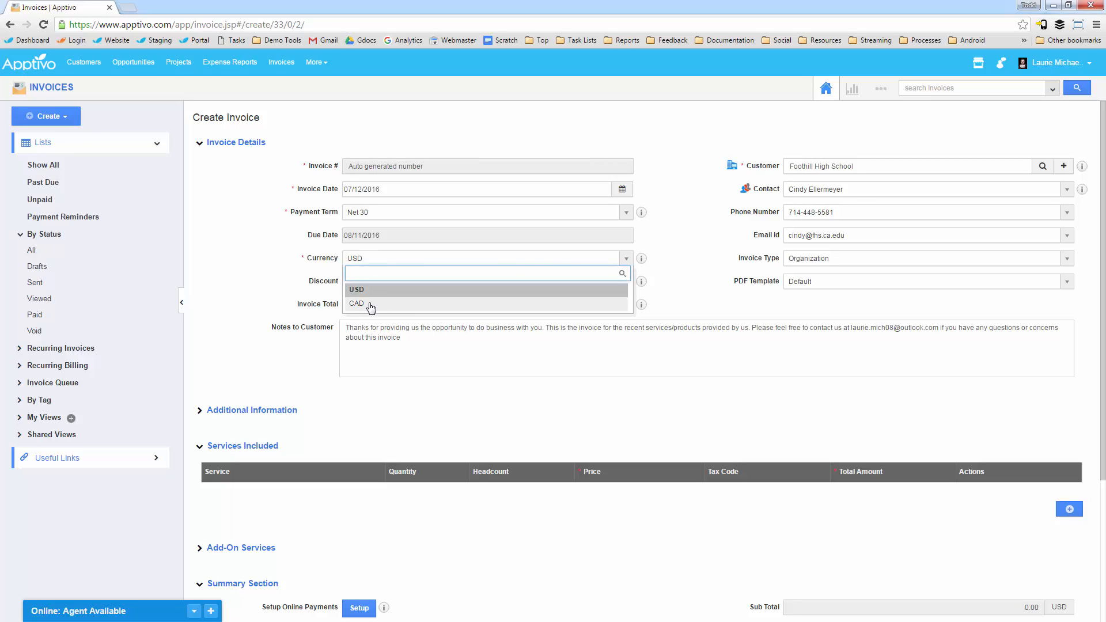
left_click(265, 296)
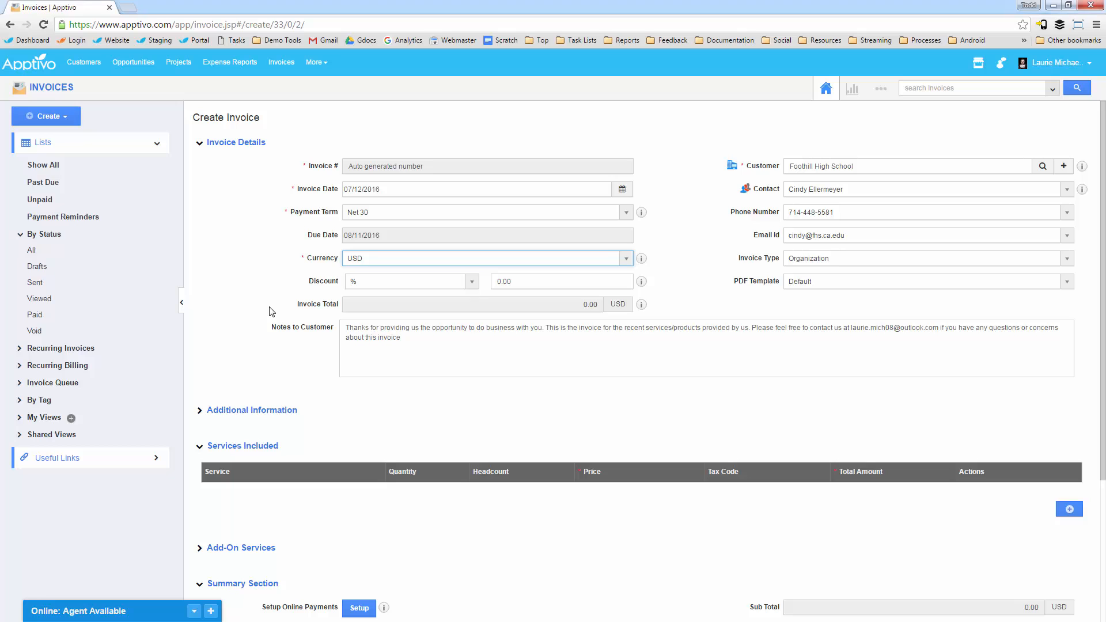
scroll(282, 248, "down", 1)
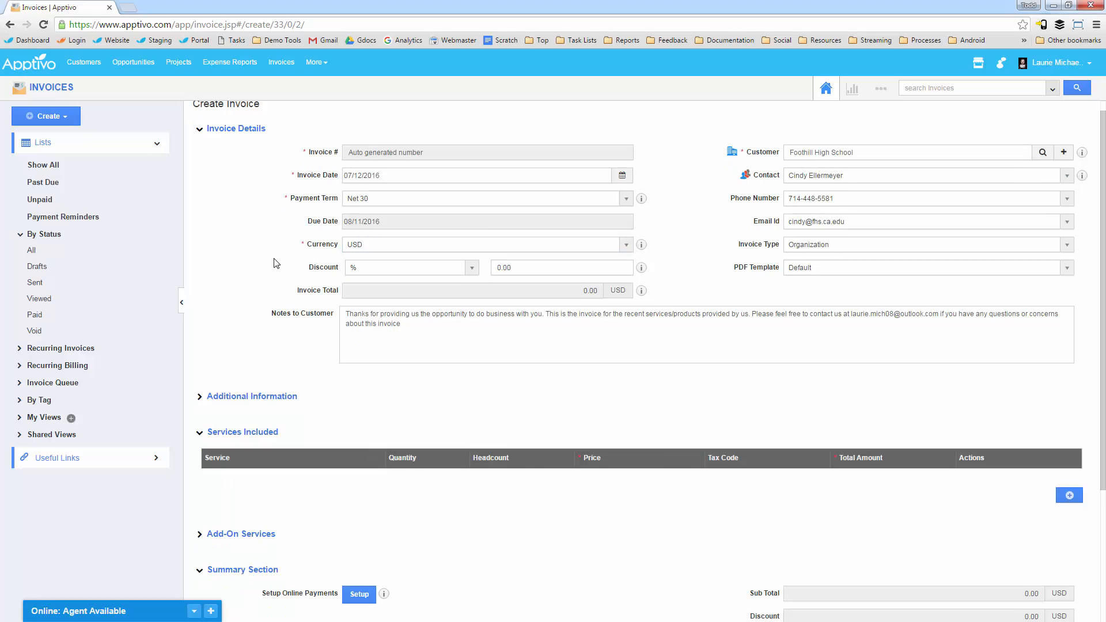
scroll(301, 216, "down", 1)
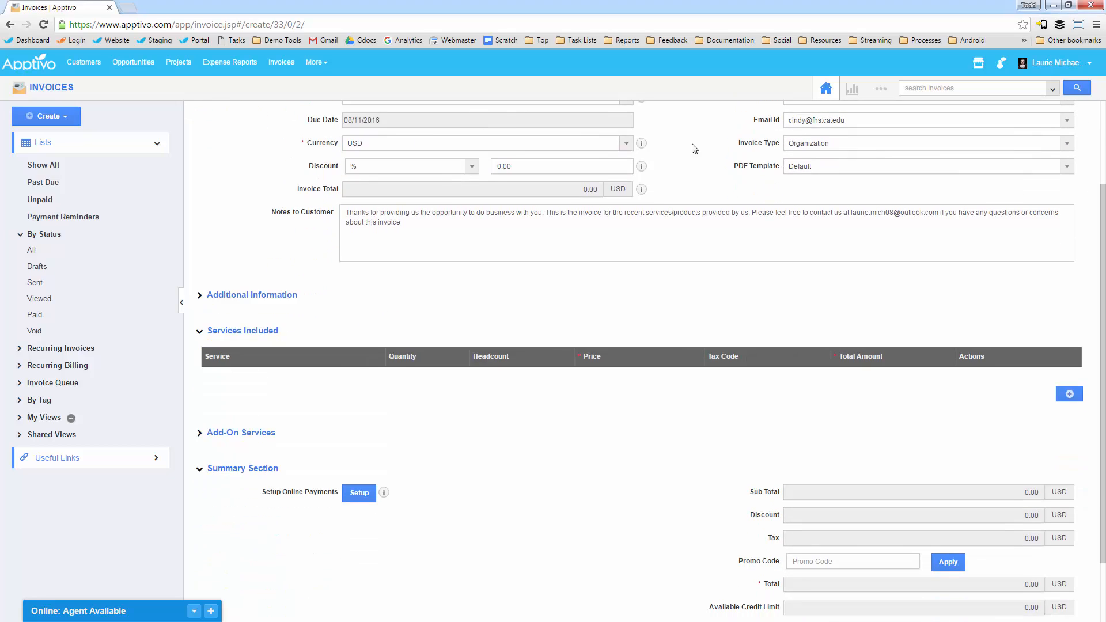
left_click(799, 170)
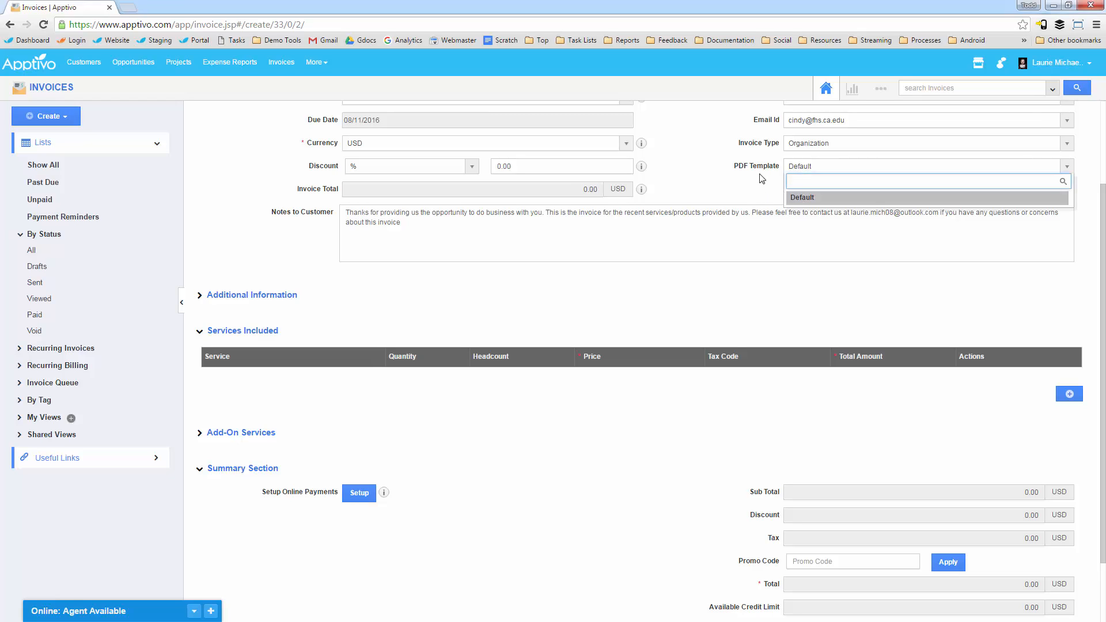
left_click(802, 145)
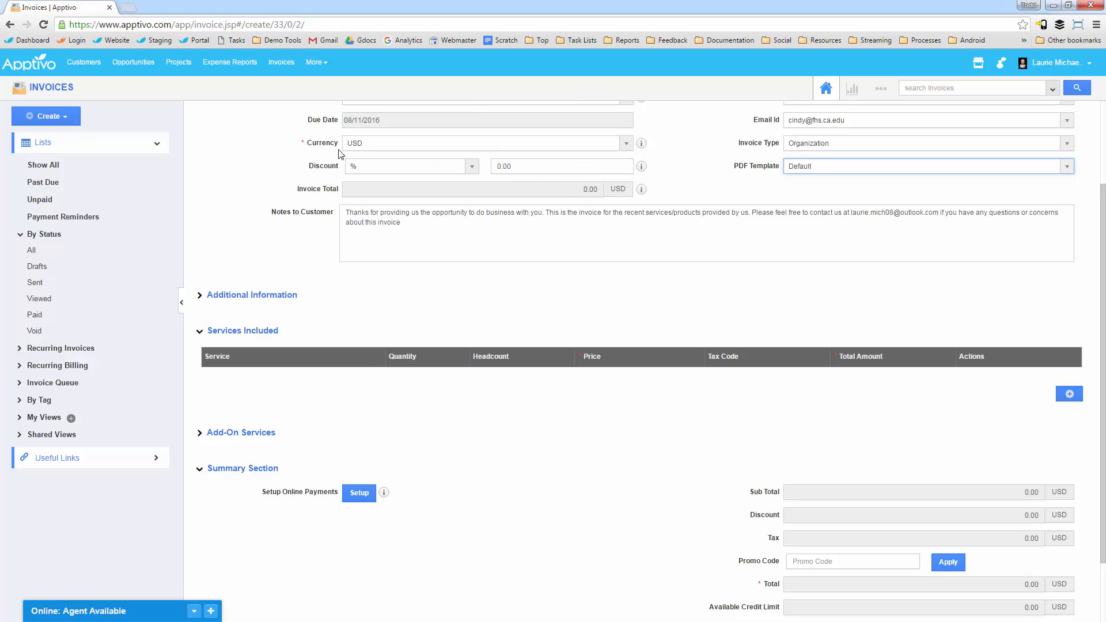
Step: Review the discount type choices available for the invoice
scroll(528, 166, "up", 2)
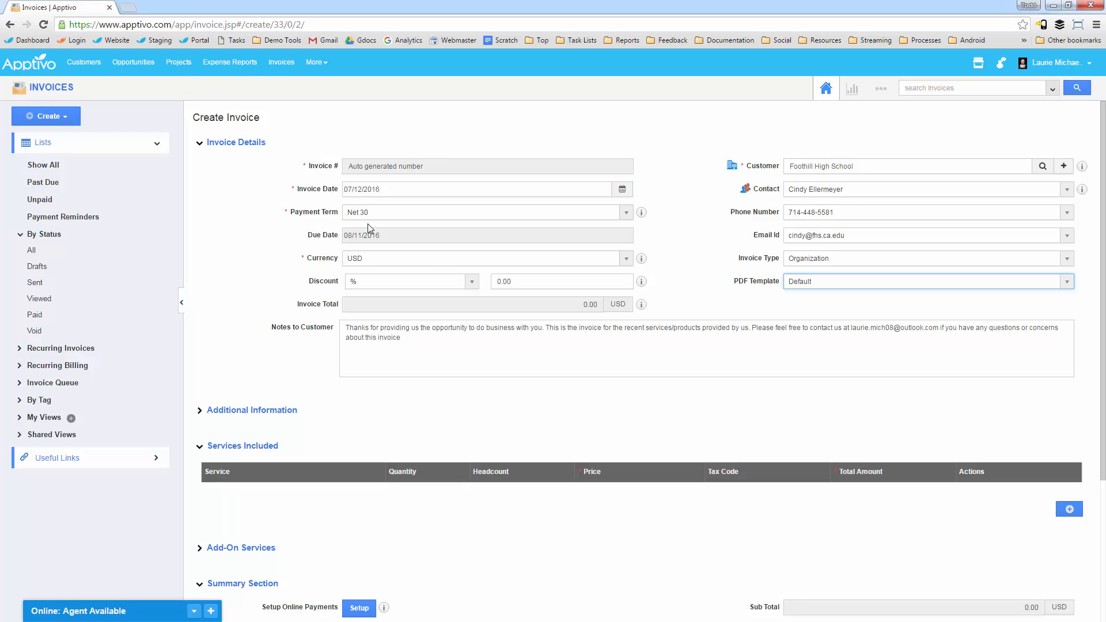
left_click(546, 279)
left_click(415, 281)
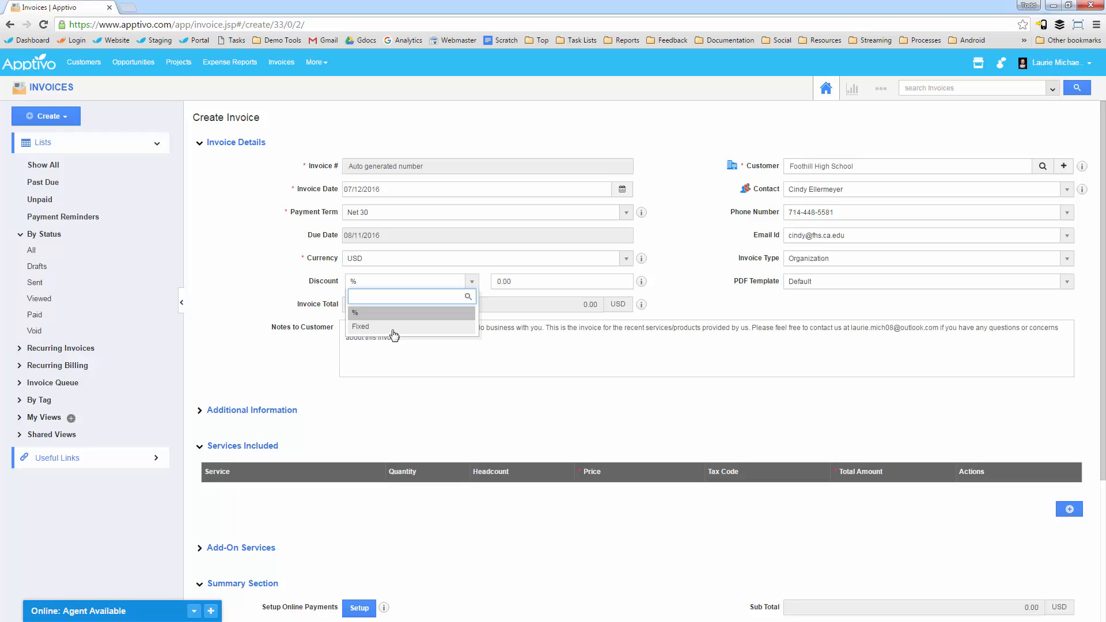
left_click(243, 307)
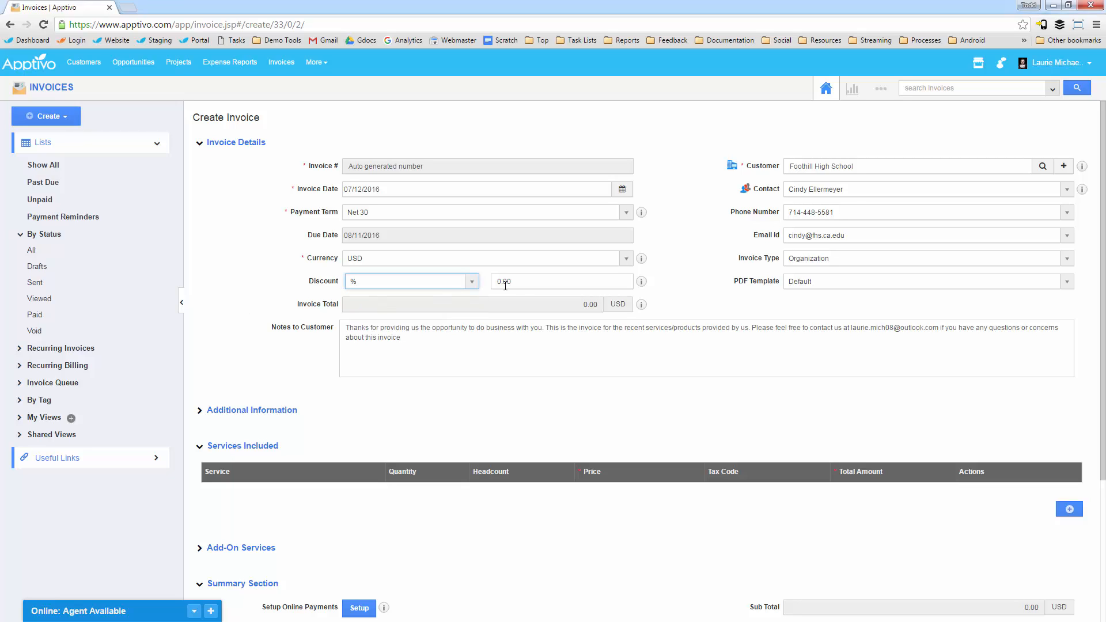
Step: Review the invoice type choices and close the list without picking another type
left_click_drag(746, 260, 761, 262)
left_click(763, 260)
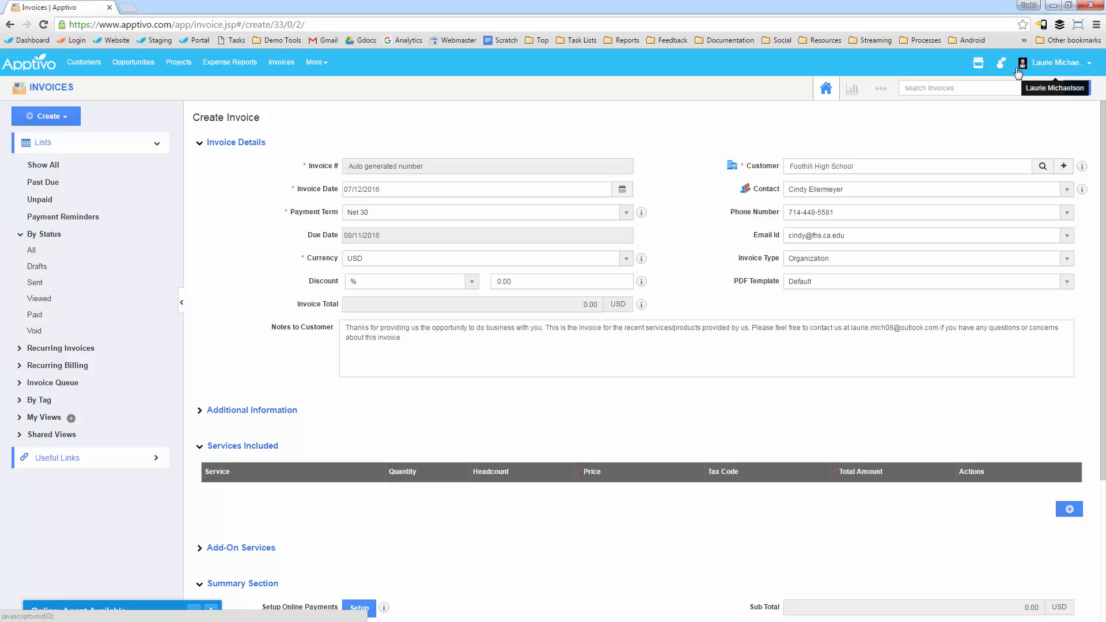
left_click(817, 259)
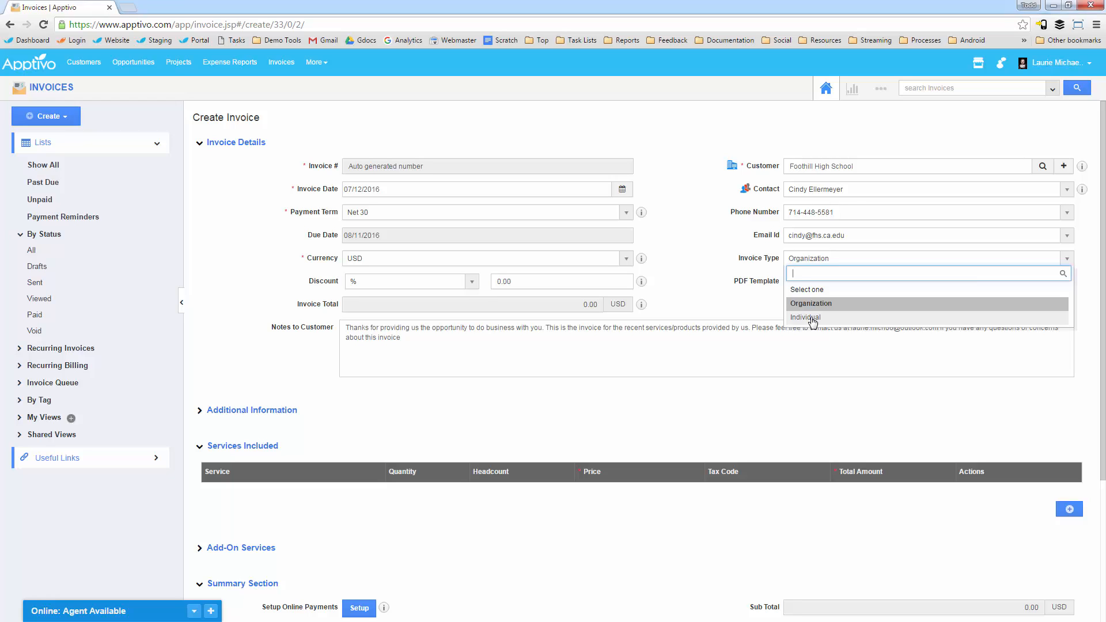
left_click(712, 243)
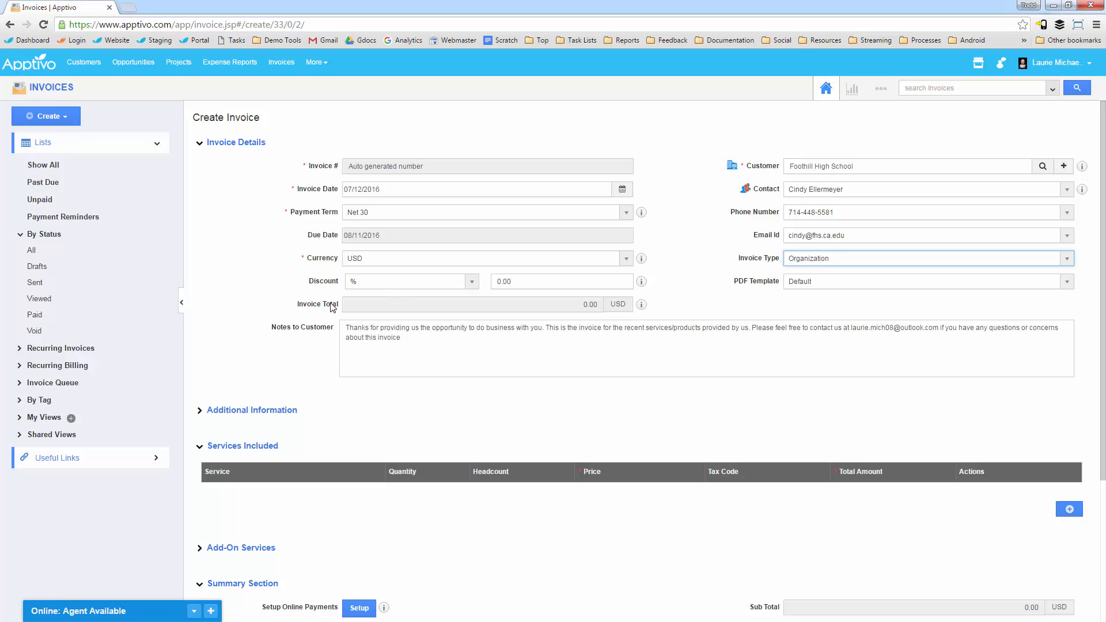
left_click(269, 319)
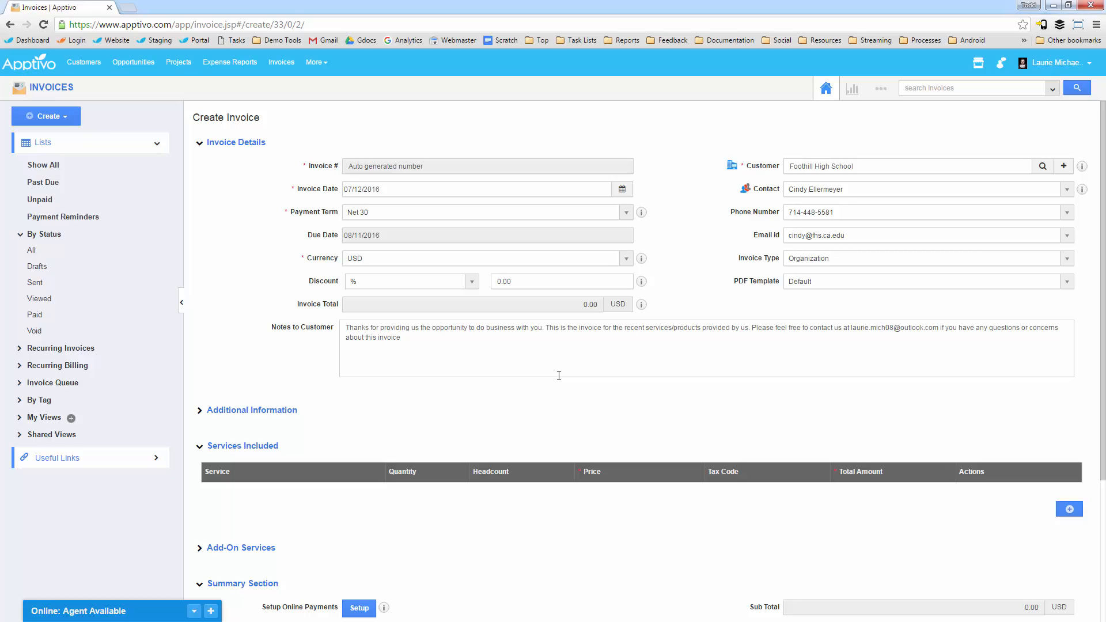
Step: Expand the invoice's Additional Information section, review its fields, and collapse it again
scroll(445, 374, "down", 3)
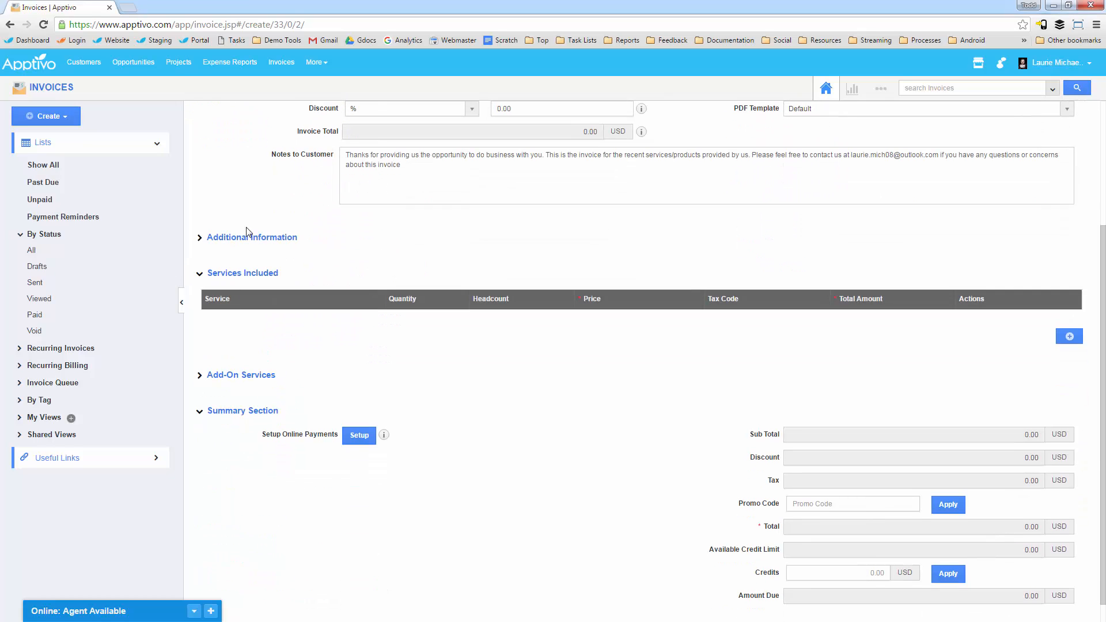
left_click(259, 241)
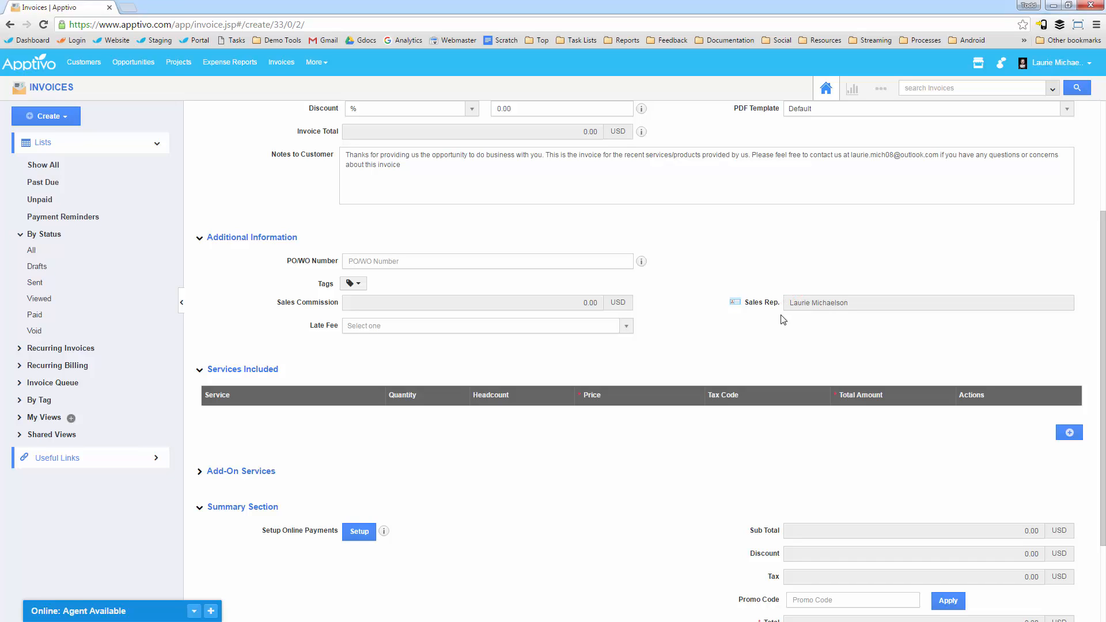
left_click(202, 237)
Step: Expand the Add-On Services section and add one blank line each to Services Included and Add-On Services
left_click(233, 376)
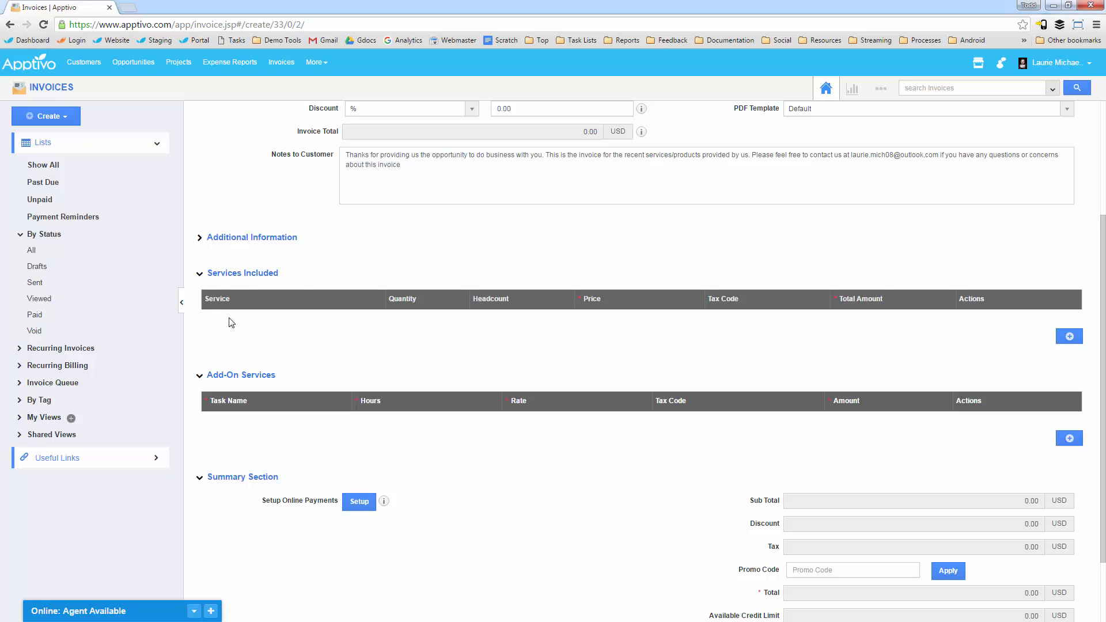
left_click(1069, 339)
left_click(1070, 464)
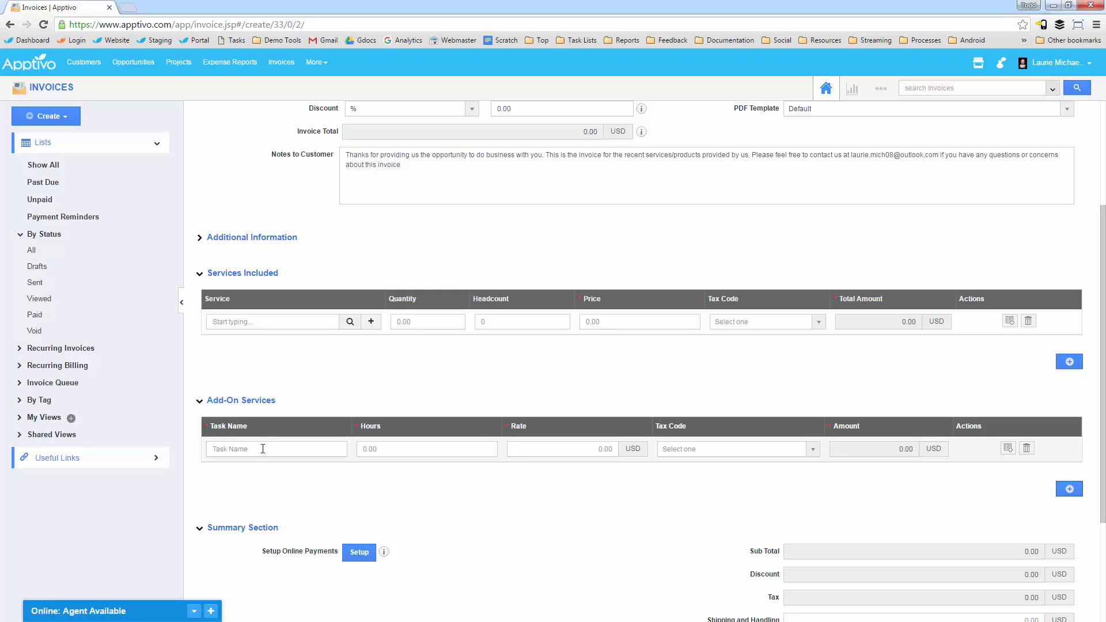
Step: Look up the available items and select Group Package - Gold for the Services Included line
left_click(283, 323)
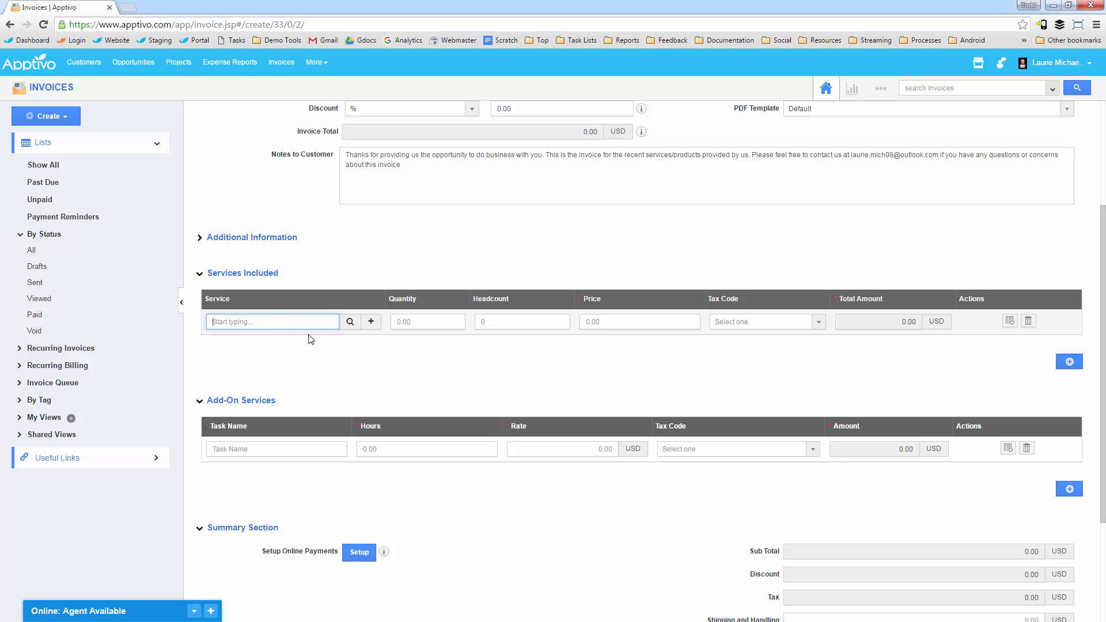
left_click(349, 322)
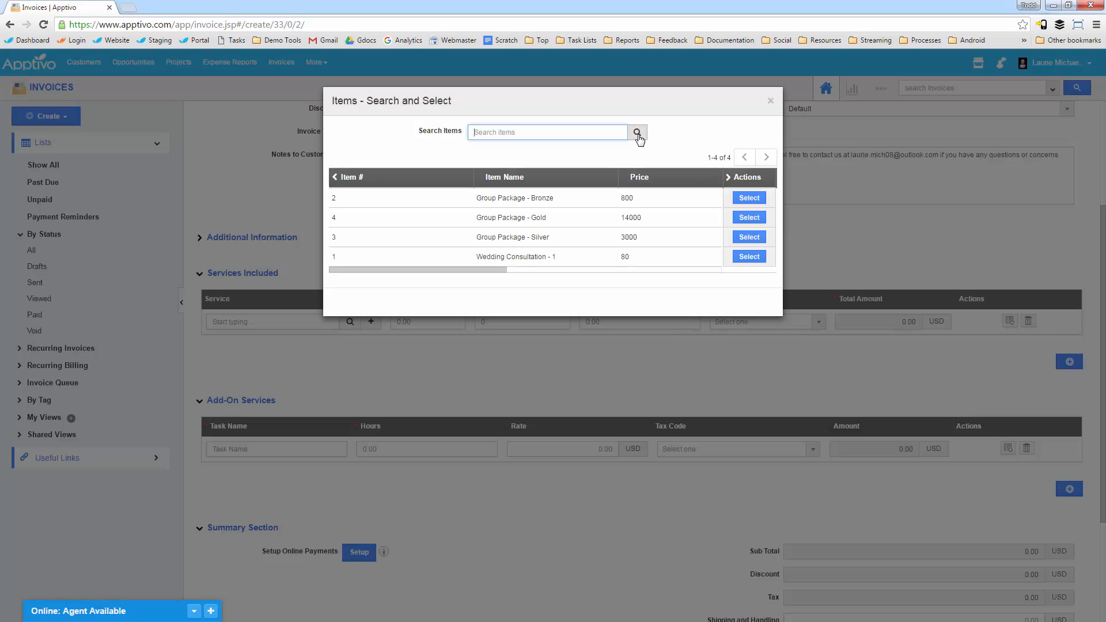
left_click(750, 218)
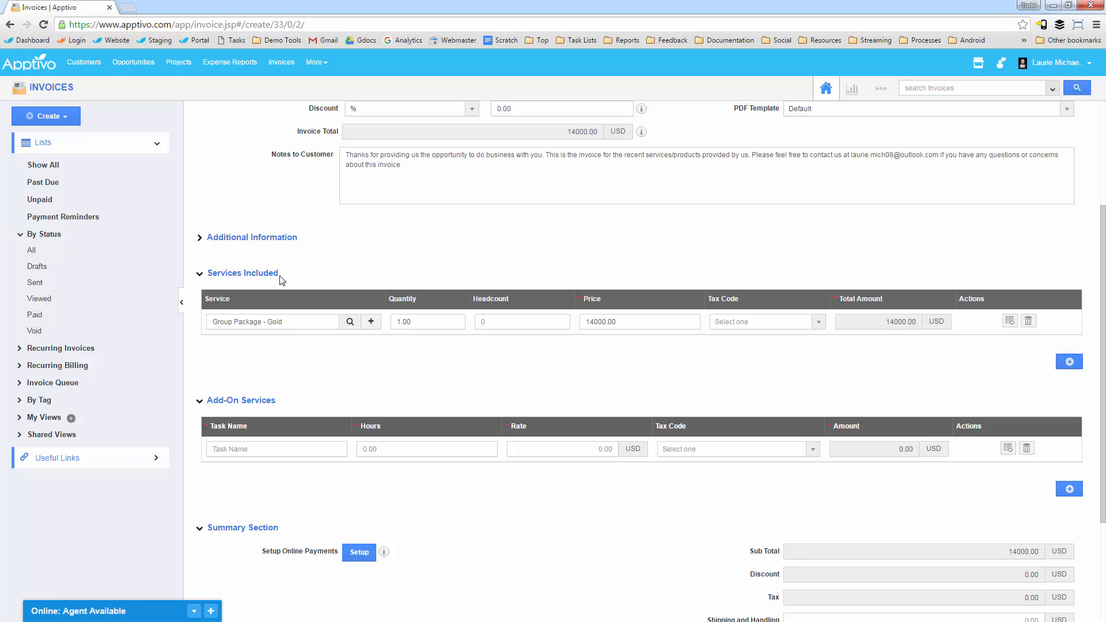
Step: Open the new-item form from the service line, review its fields, and close it without creating an item
left_click(371, 321)
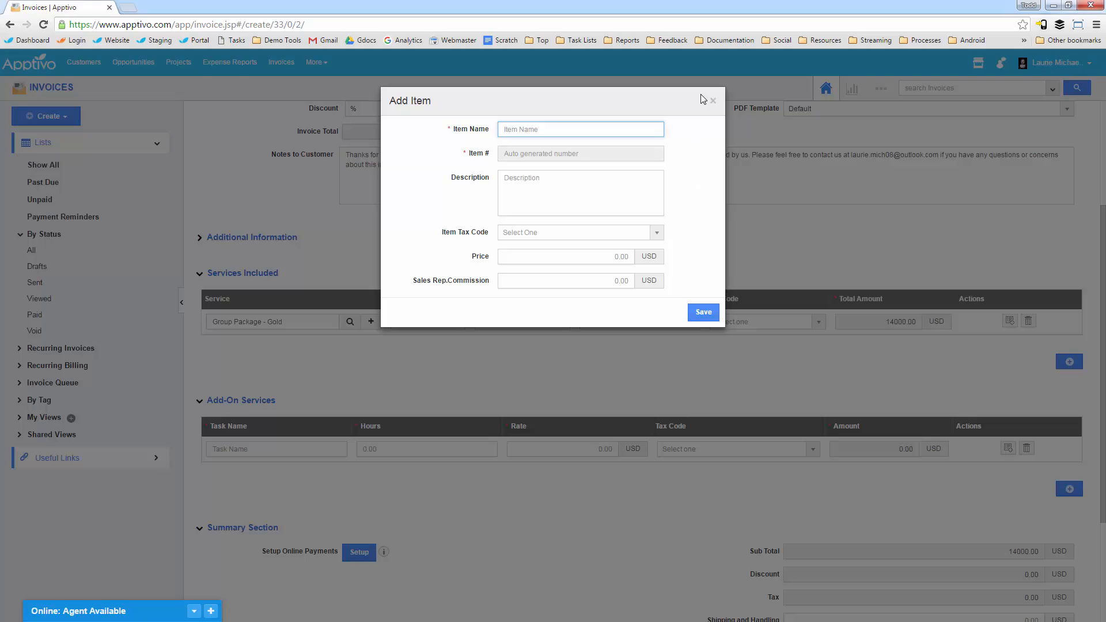
left_click(714, 103)
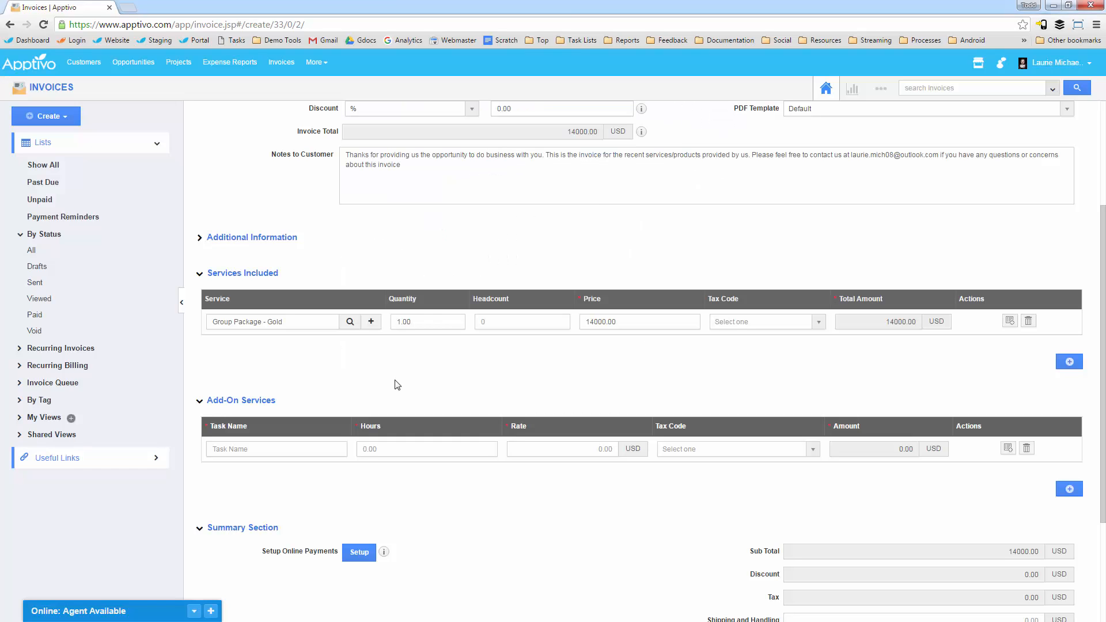
Step: Fill in the add-on service line with the task General consulting, 5 hours and a rate of 80 USD
left_click(273, 444)
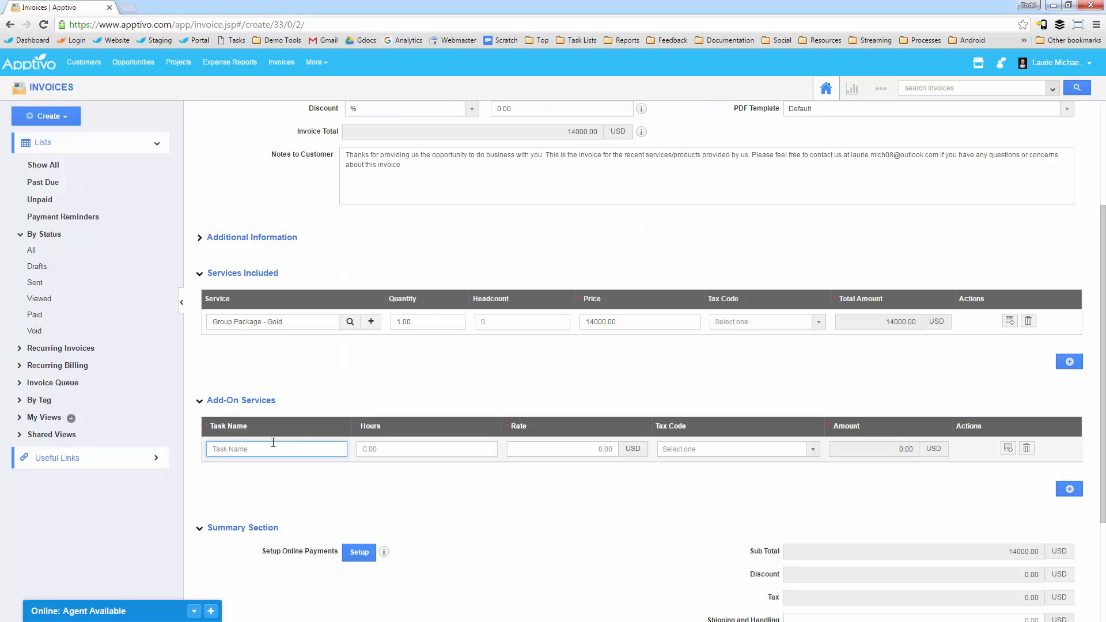
type("Genb")
key("BackSpace")
type("eral consulting")
key("Tab")
type("5")
key("Tab")
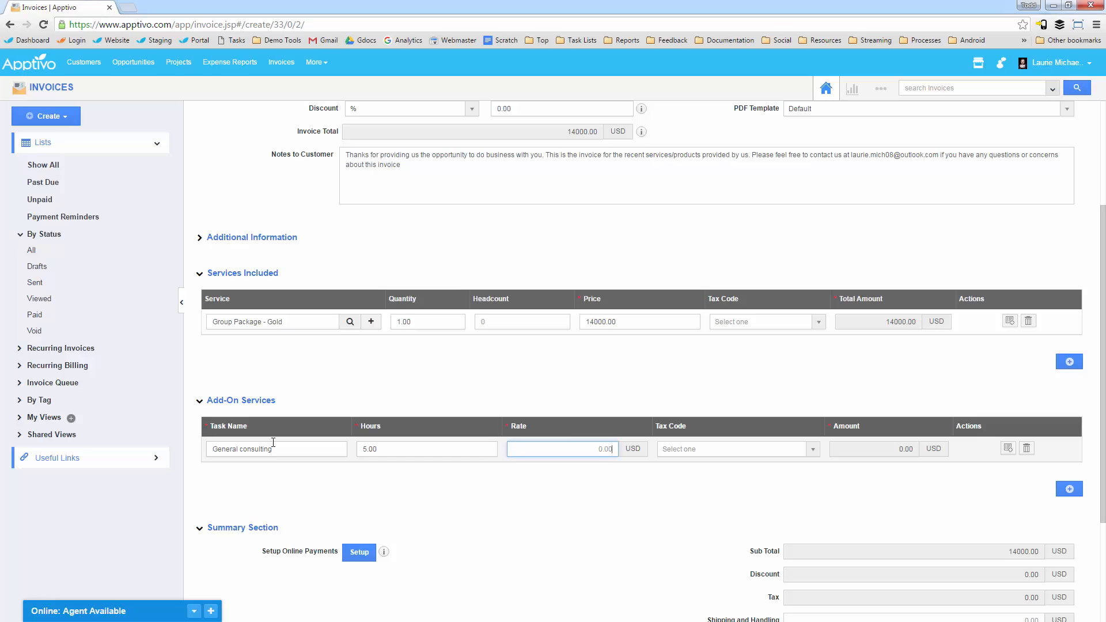
type("80")
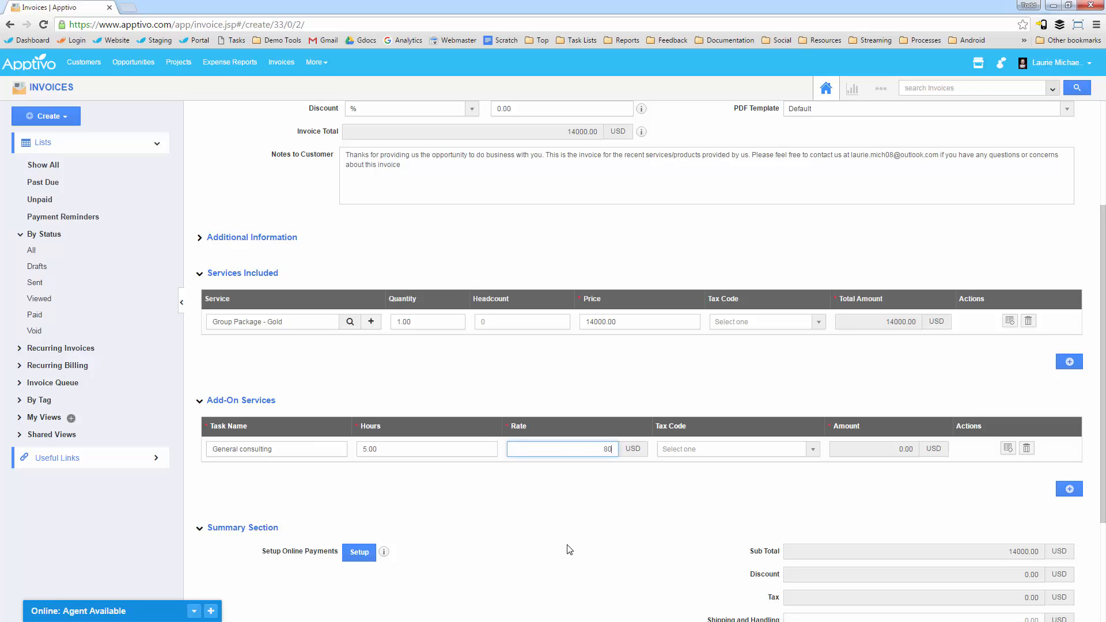
left_click(566, 549)
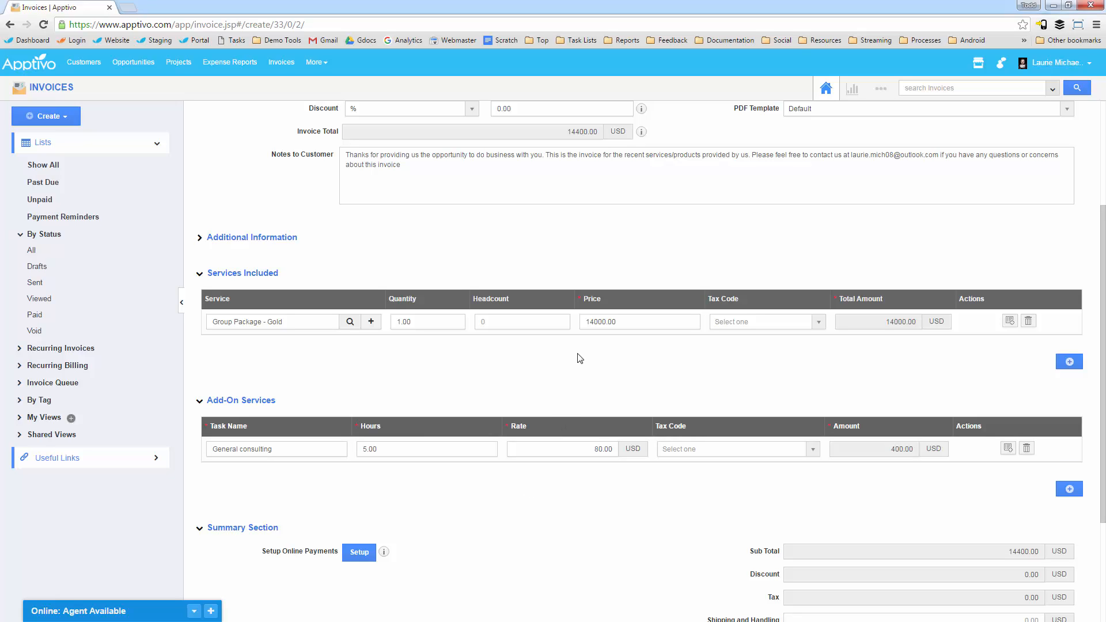
Step: Apply the CA-Sales tax code to the Group Package - Gold line
left_click(729, 326)
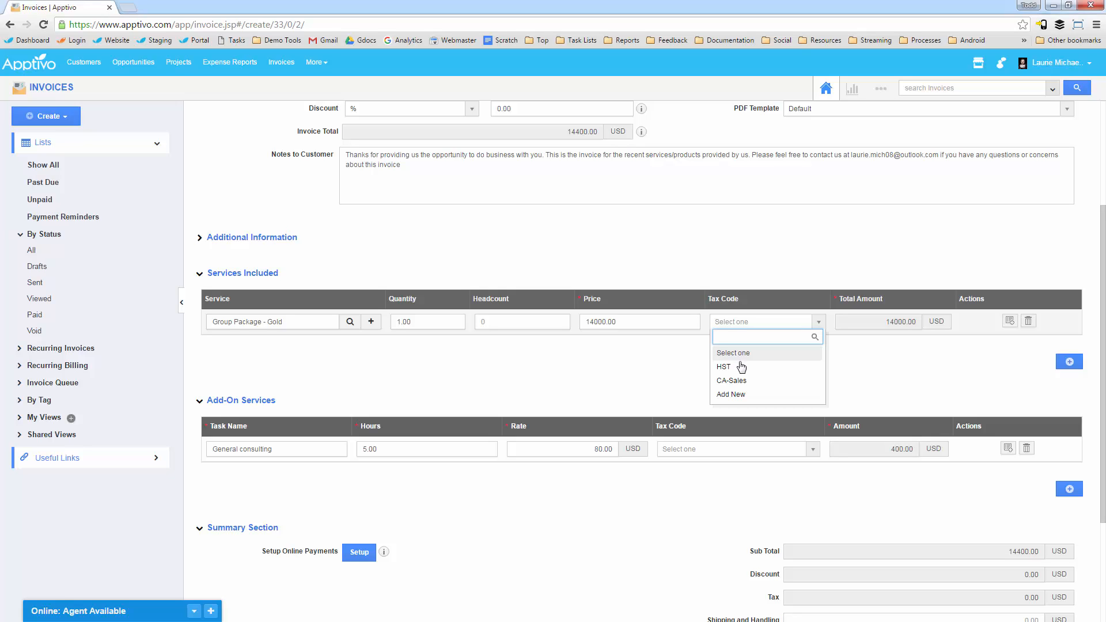
left_click(746, 382)
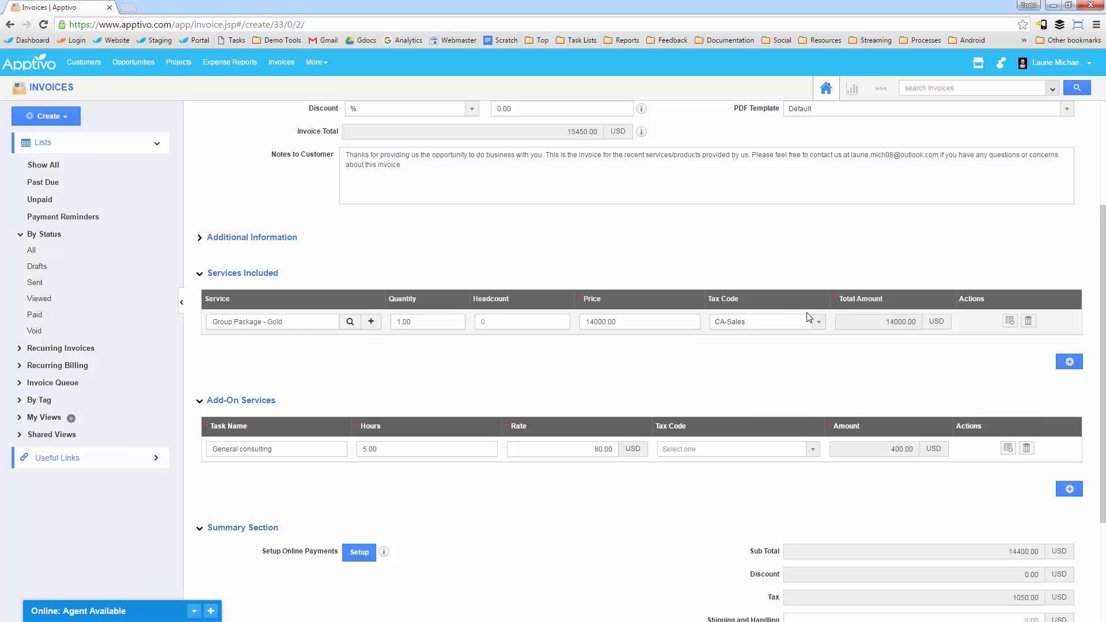
Step: Examine the invoice's summary totals, the Group Package - Gold quantity and the invoice details
scroll(933, 478, "down", 2)
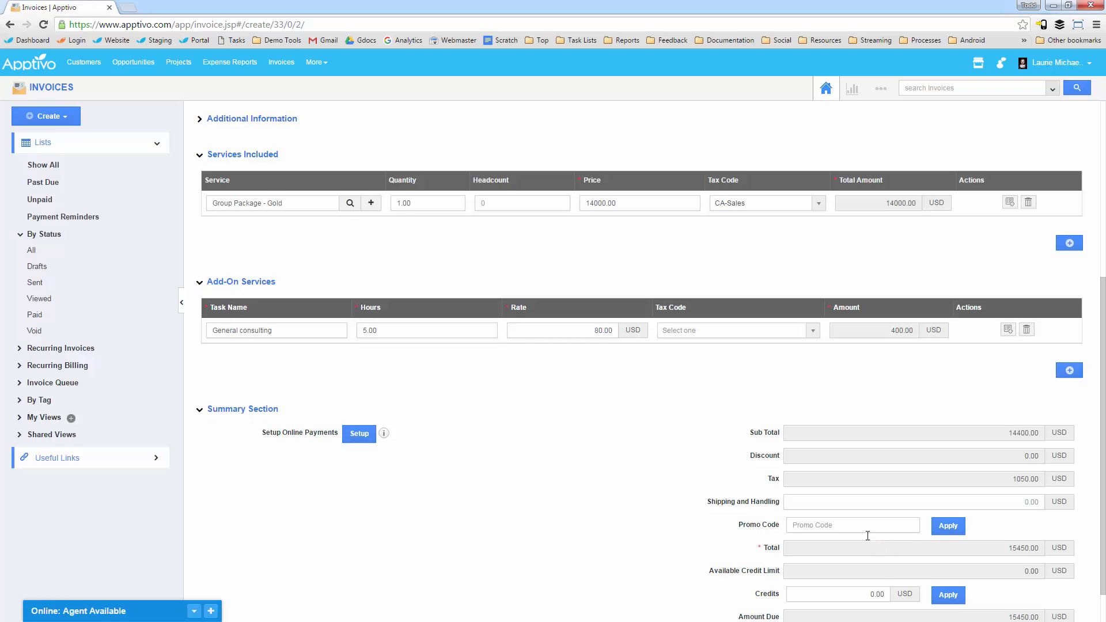
scroll(577, 407, "down", 1)
scroll(451, 397, "up", 2)
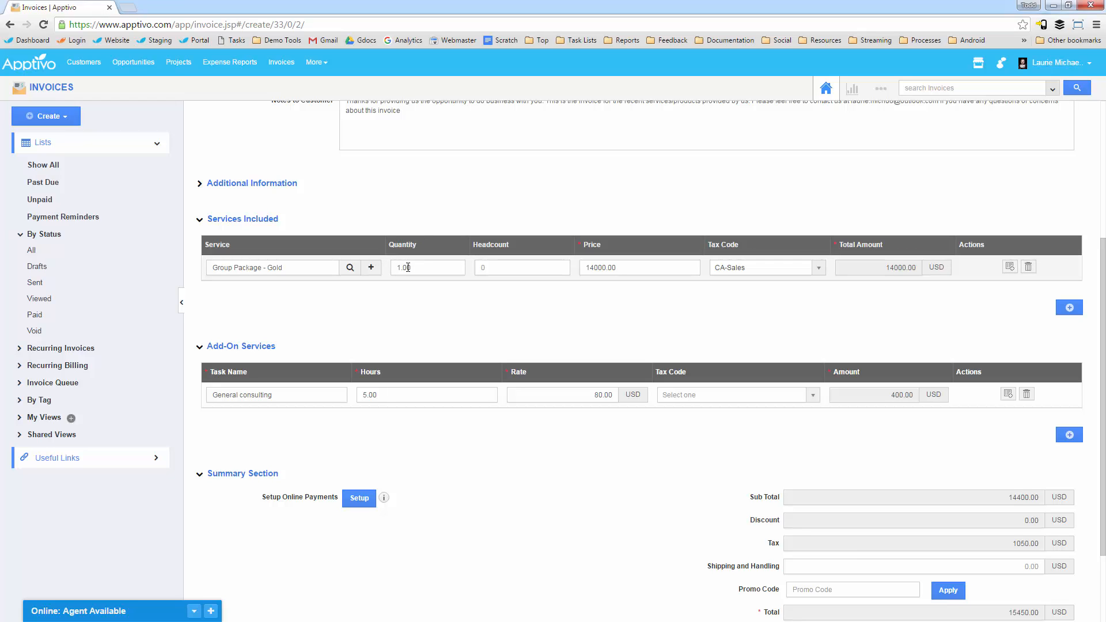
left_click(391, 268)
left_click(415, 266)
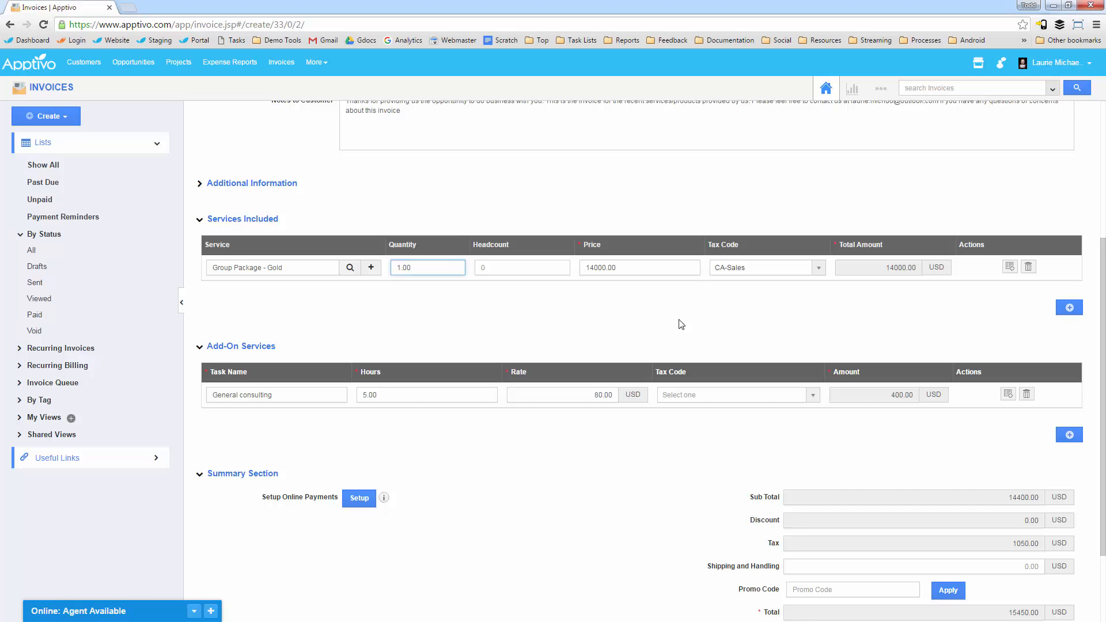
scroll(925, 462, "down", 2)
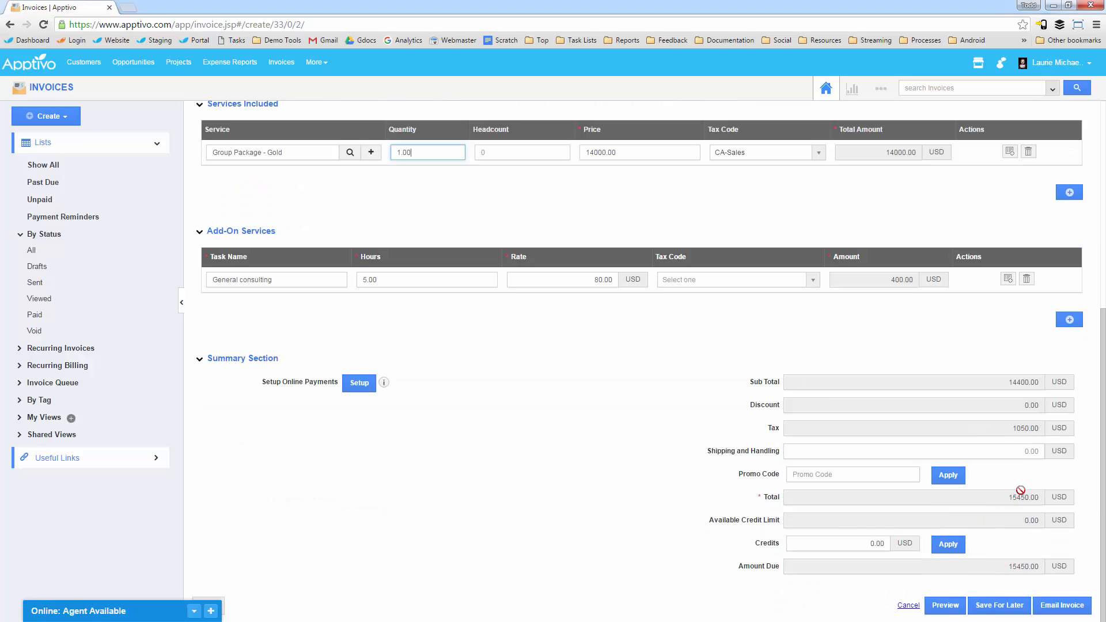
scroll(852, 419, "up", 6)
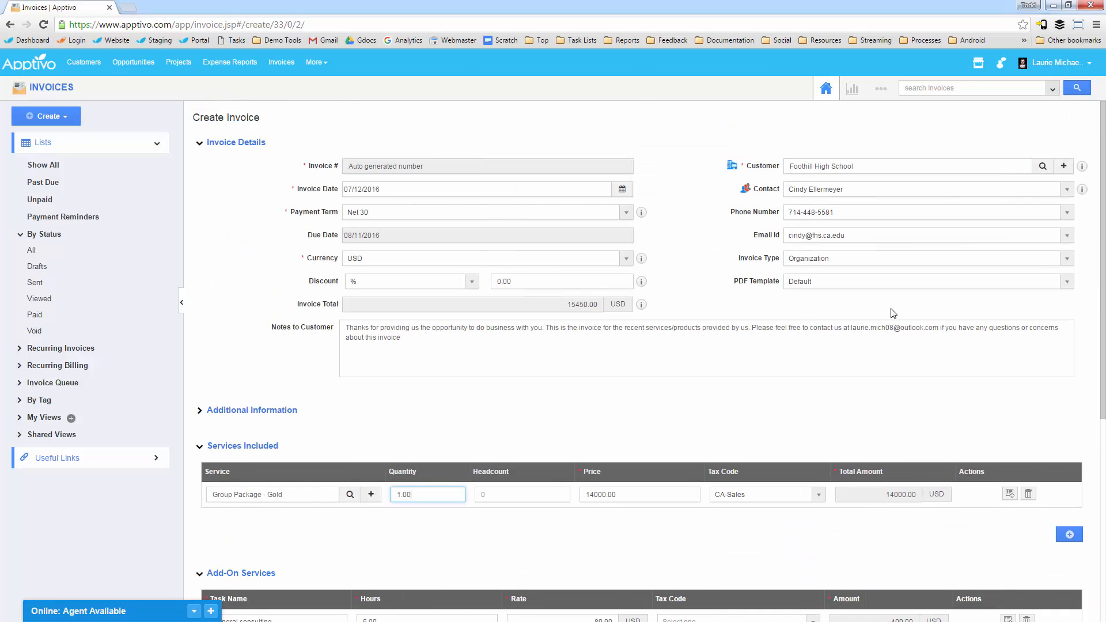
scroll(862, 375, "down", 6)
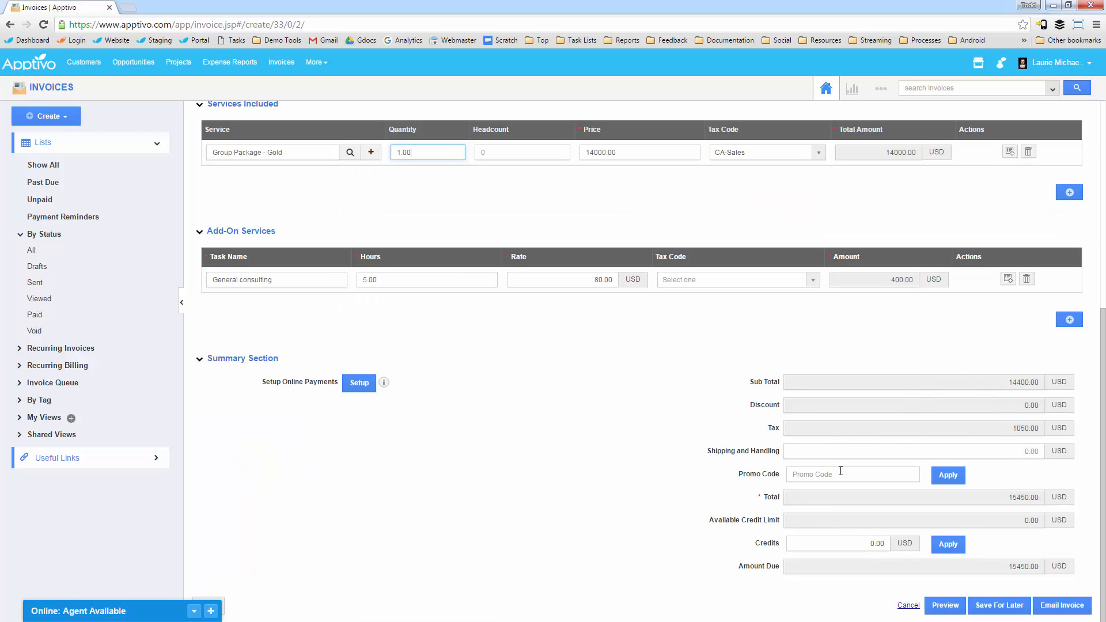
scroll(589, 430, "up", 6)
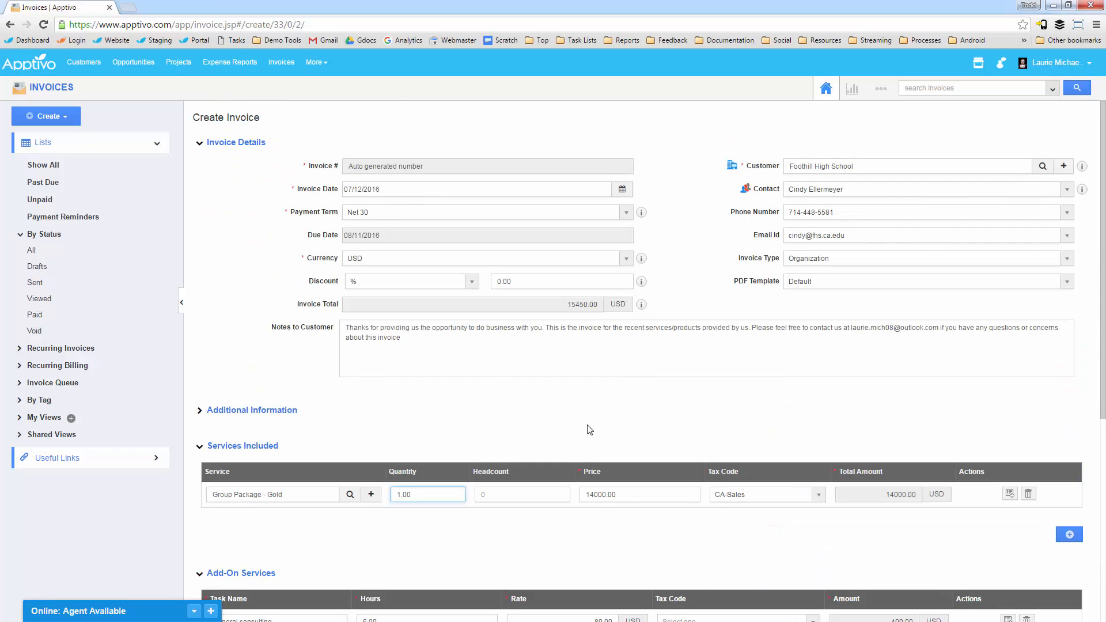
scroll(590, 429, "down", 2)
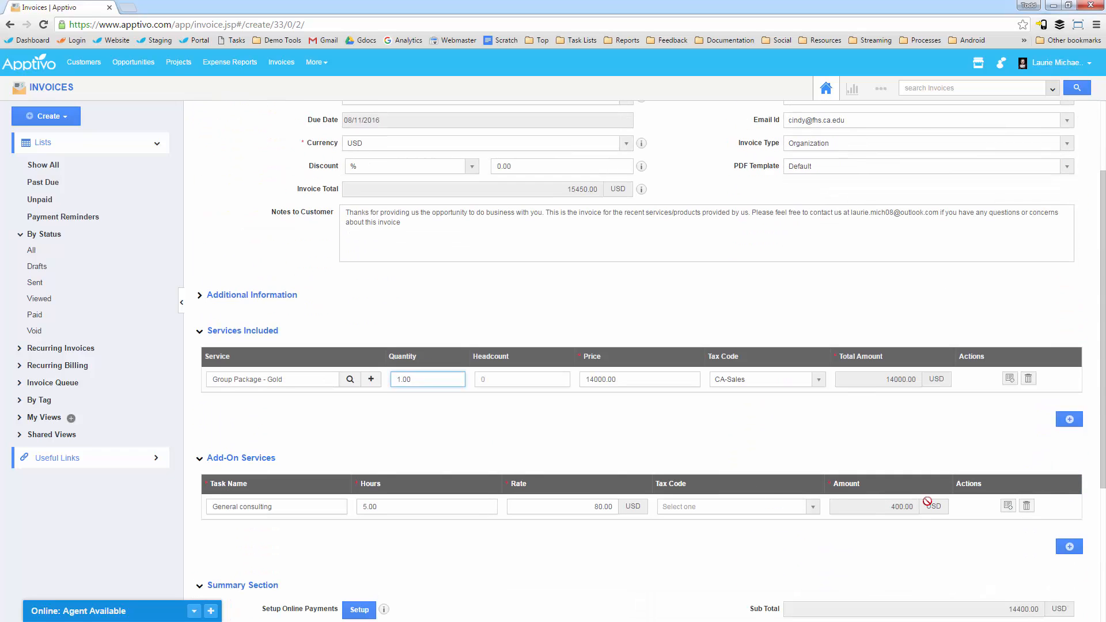
Step: Delete the add-on service line and set the headcount of the Group Package - Gold line to 500
left_click(1032, 508)
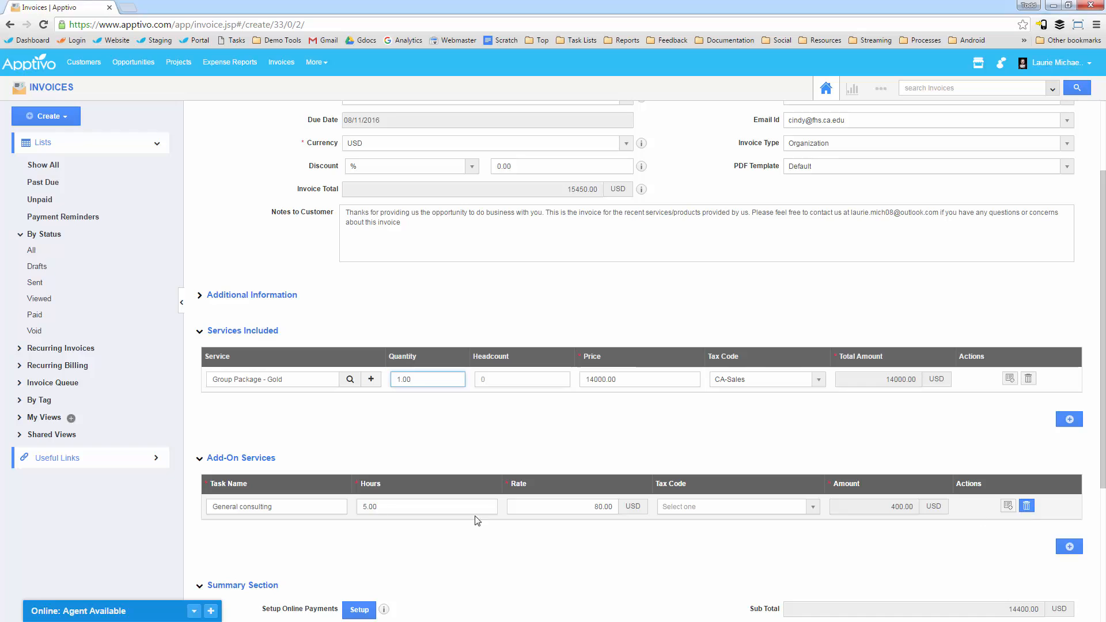
left_click(488, 378)
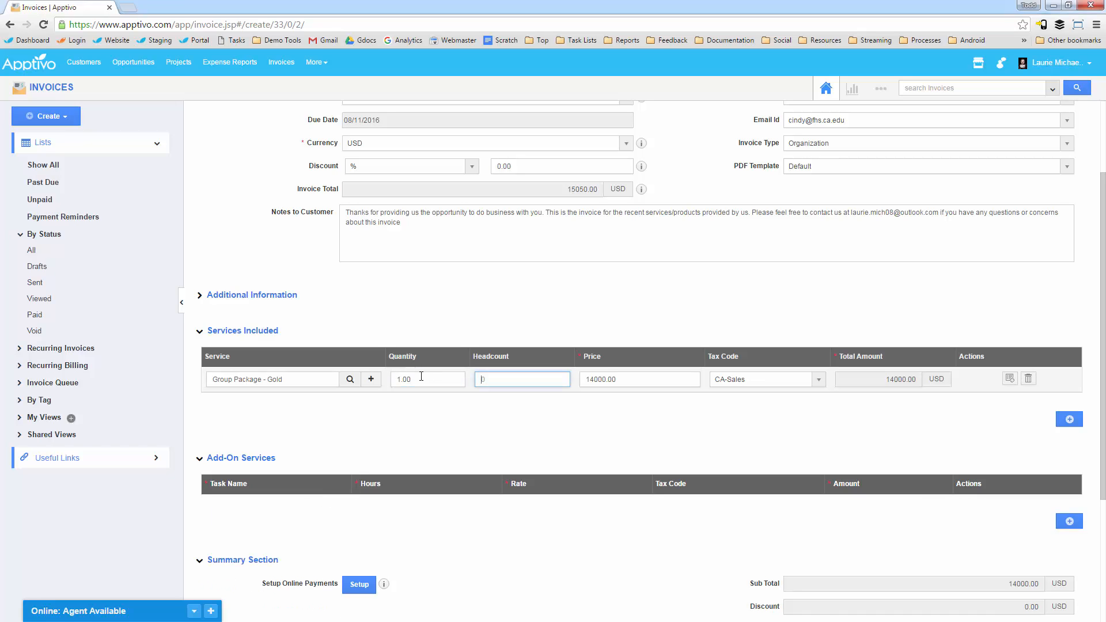
left_click(540, 449)
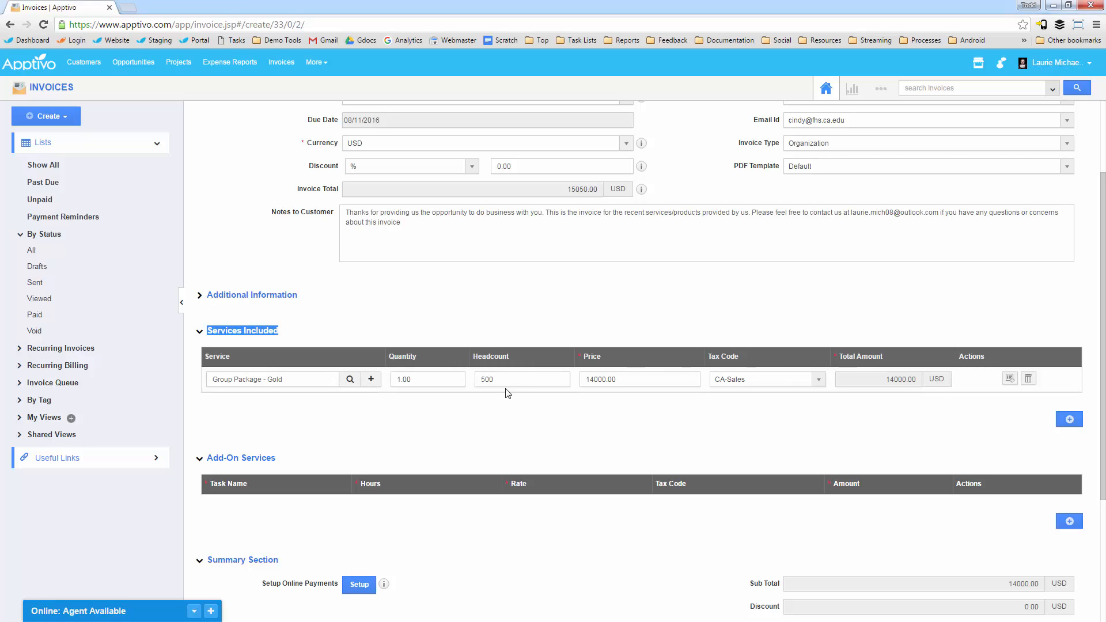
Step: Start emailing the invoice, check the subject and recipient, and choose the sender's email address
scroll(1002, 492, "down", 4)
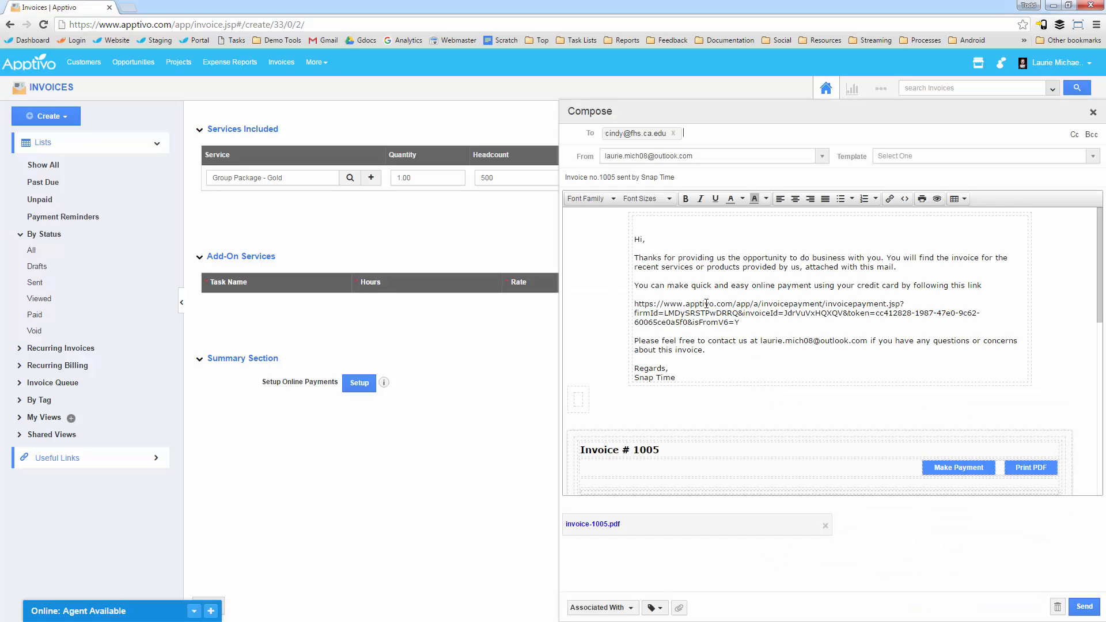
left_click(834, 177)
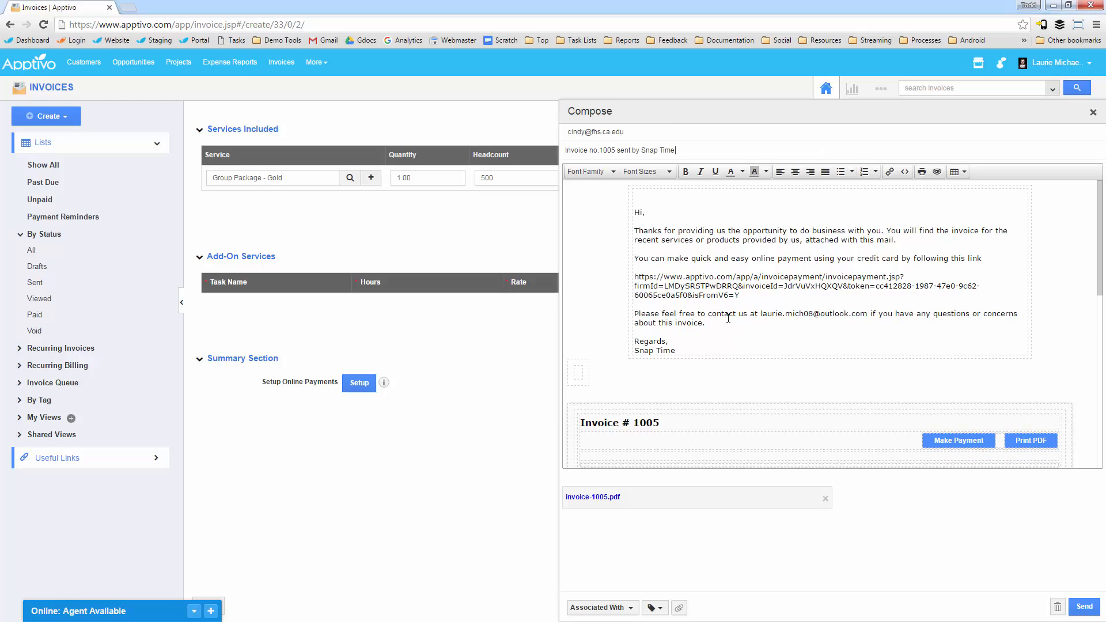
left_click(665, 133)
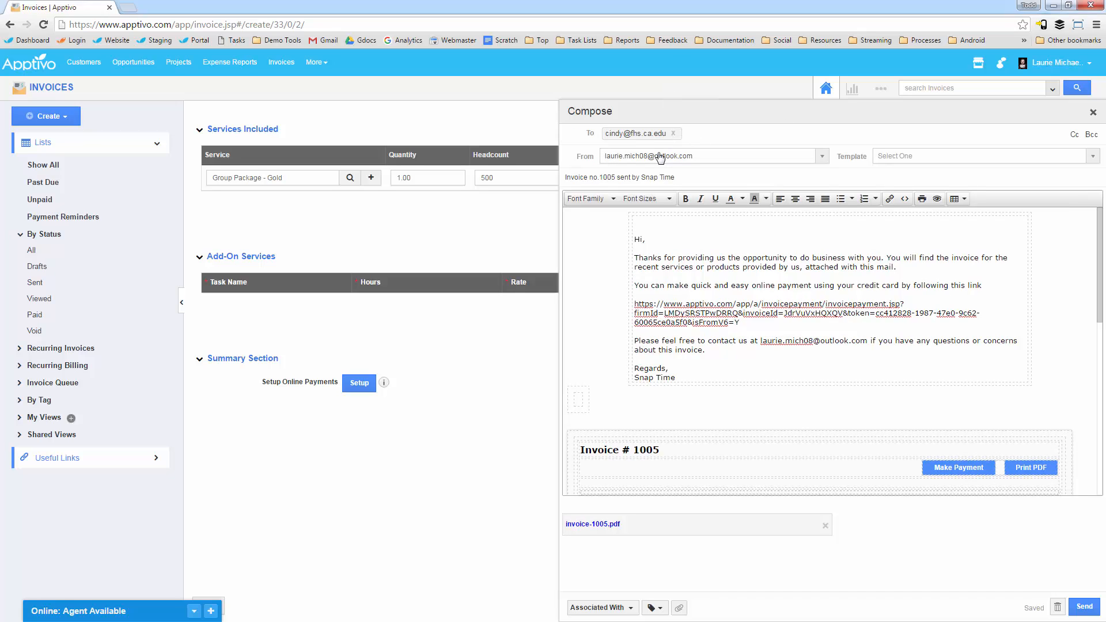
left_click(660, 156)
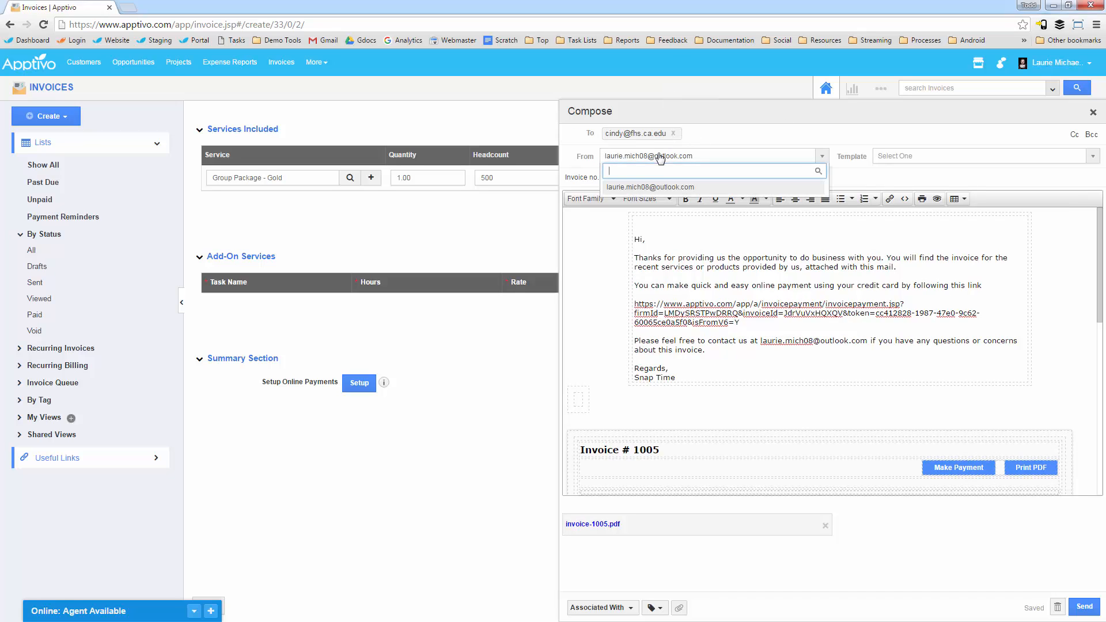
left_click(657, 187)
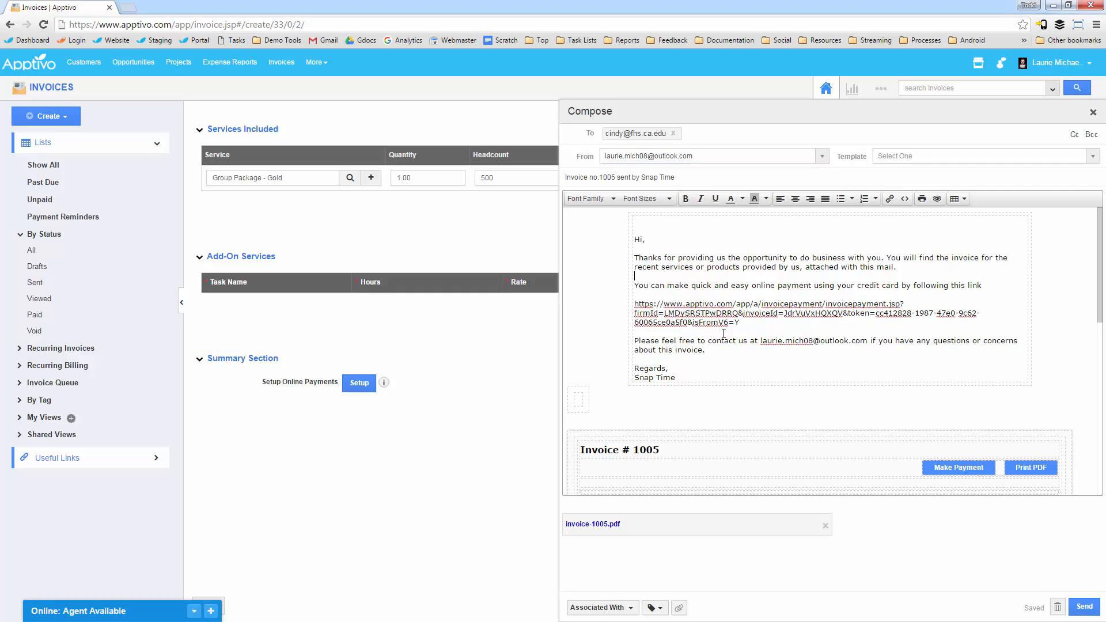
Step: Copy the online payment link from the email body and open it in a new browser tab
scroll(722, 355, "down", 2)
scroll(714, 311, "up", 2)
left_click_drag(702, 267, 740, 268)
left_click(746, 323)
left_click_drag(751, 321, 634, 304)
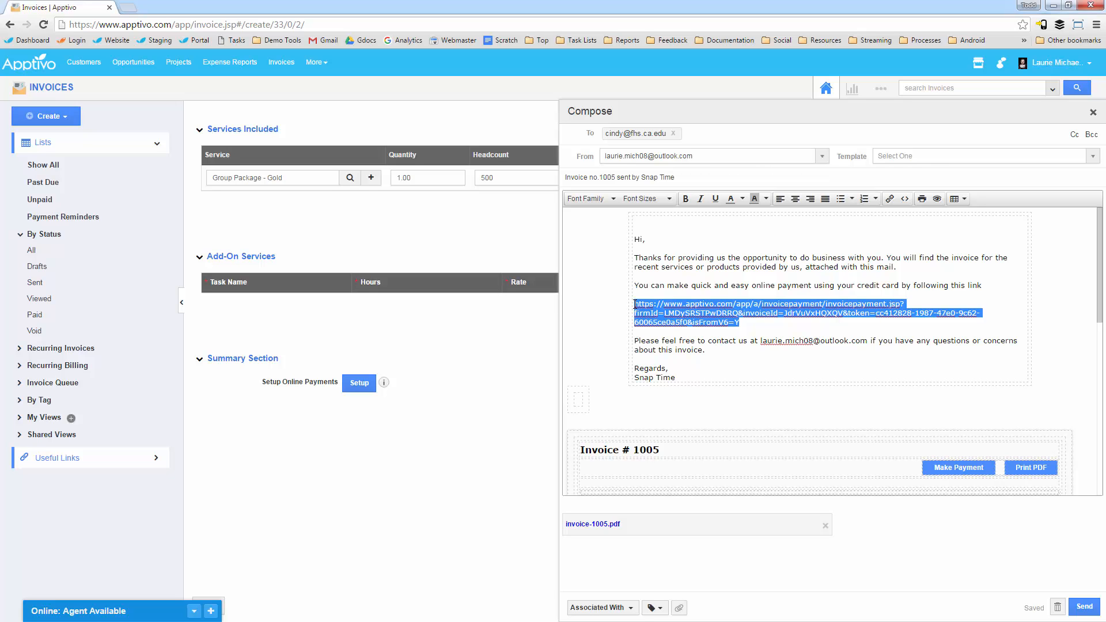
key("ctrl+c")
key("ctrl+t")
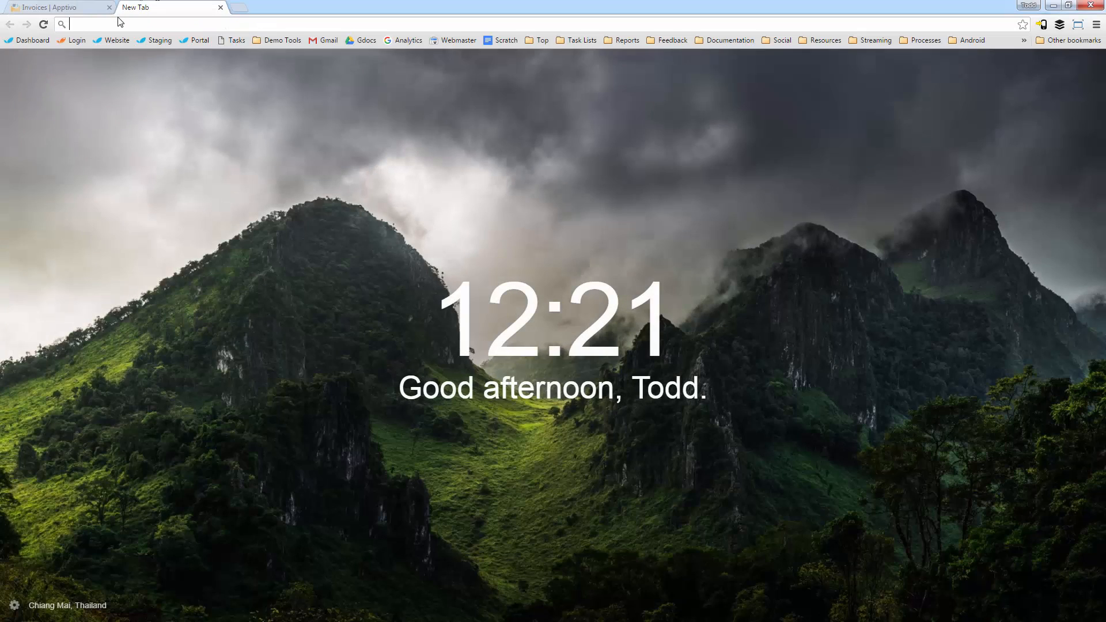
key("ctrl+v")
key("Return")
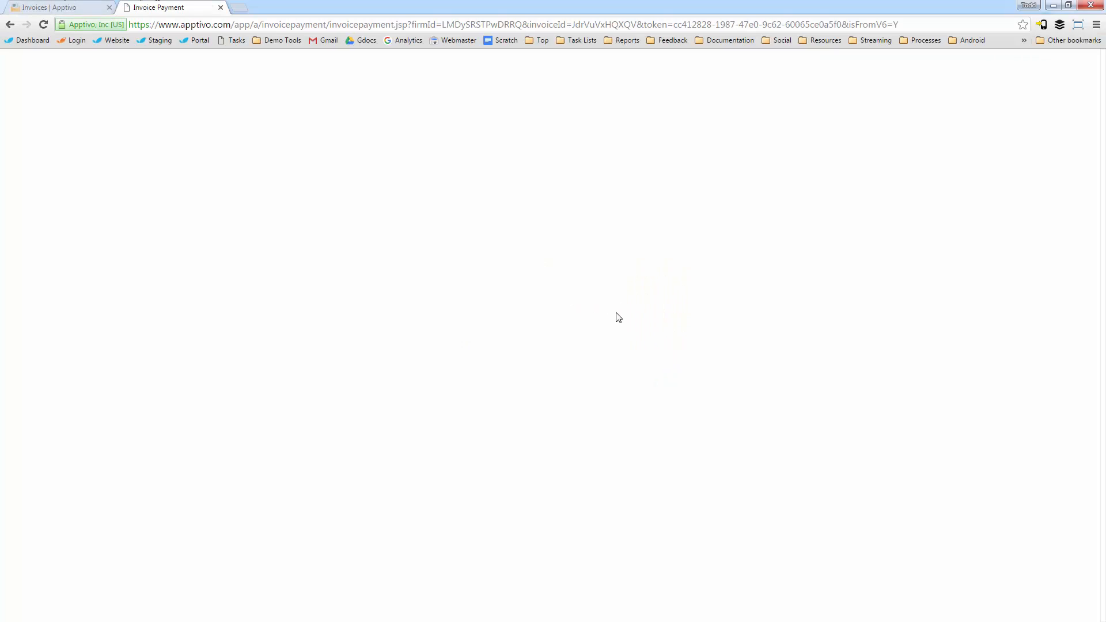
Step: Return to the invoice email and review the invoice embedded in its body
key("ctrl+Tab")
left_click(693, 317)
scroll(777, 324, "down", 4)
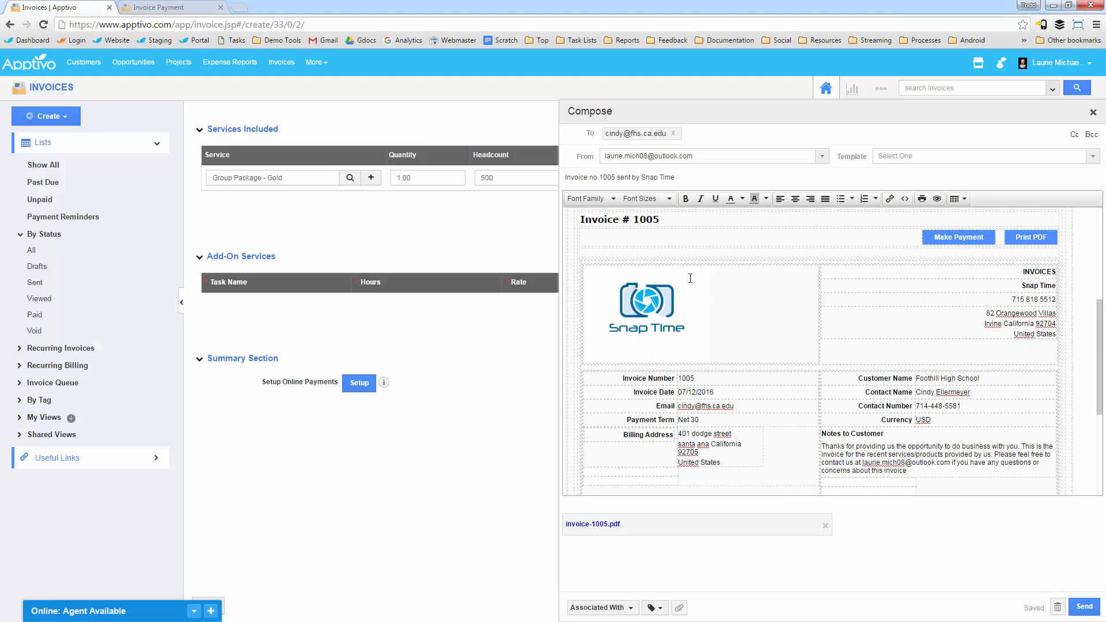
Step: Examine the items and customer notes in the emailed invoice, and the invoice and payment options on the online payment page
scroll(777, 324, "down", 3)
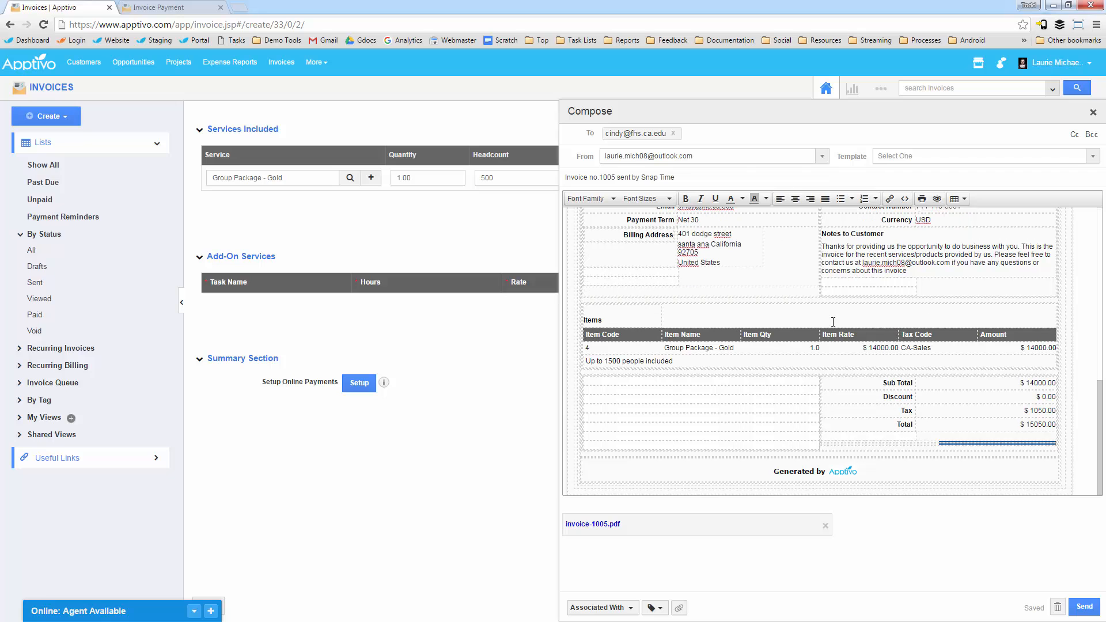
scroll(887, 379, "up", 3)
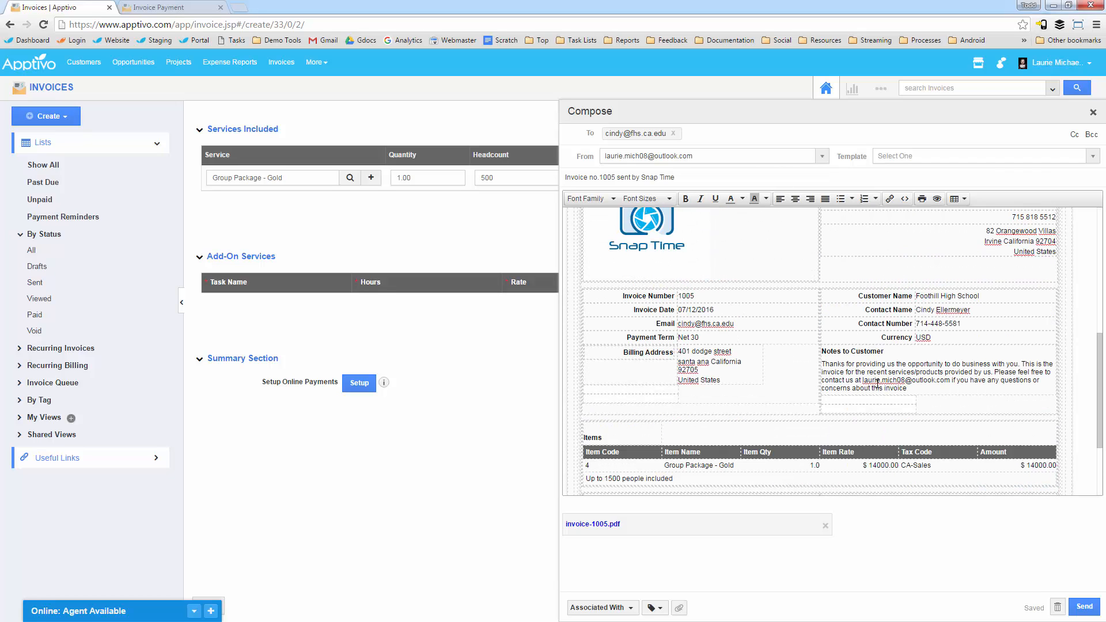
scroll(767, 292, "up", 5)
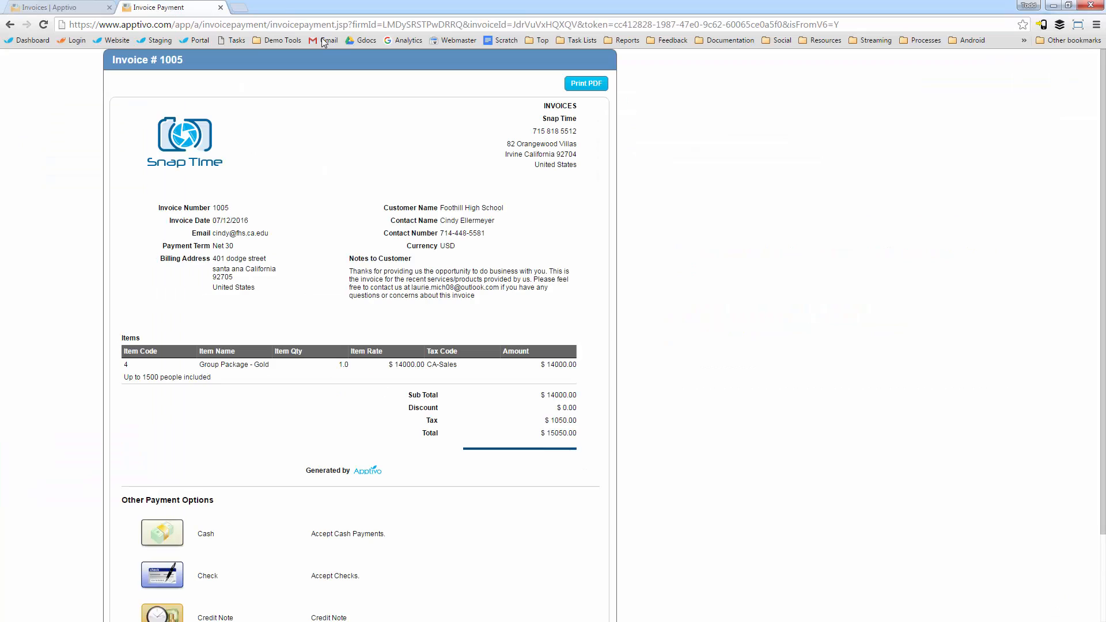
left_click(168, 7)
scroll(302, 358, "down", 3)
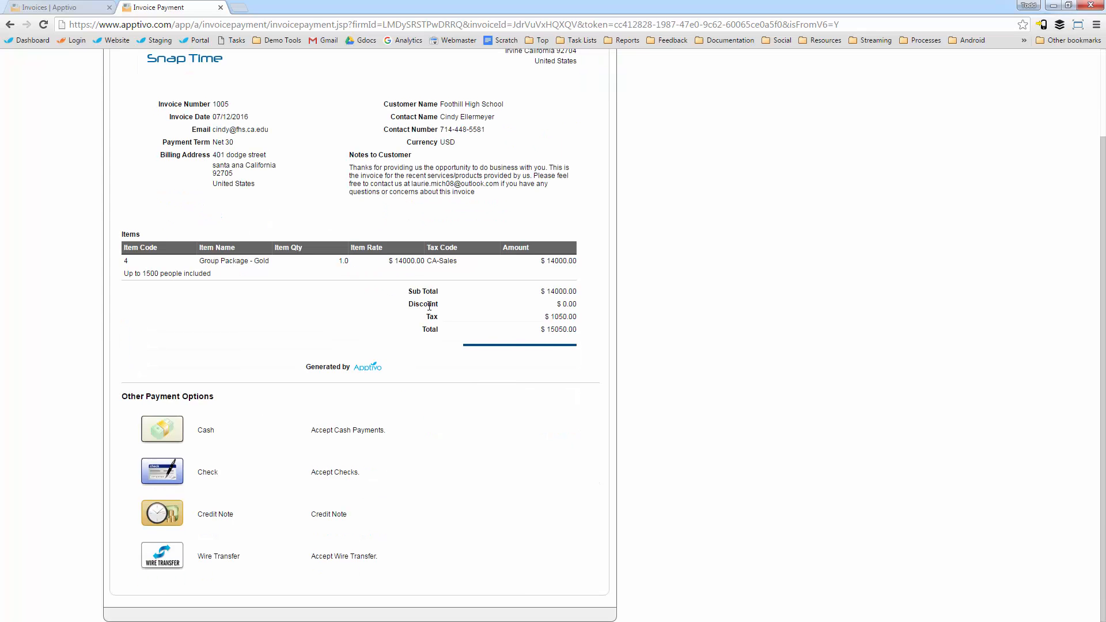
scroll(298, 440, "up", 3)
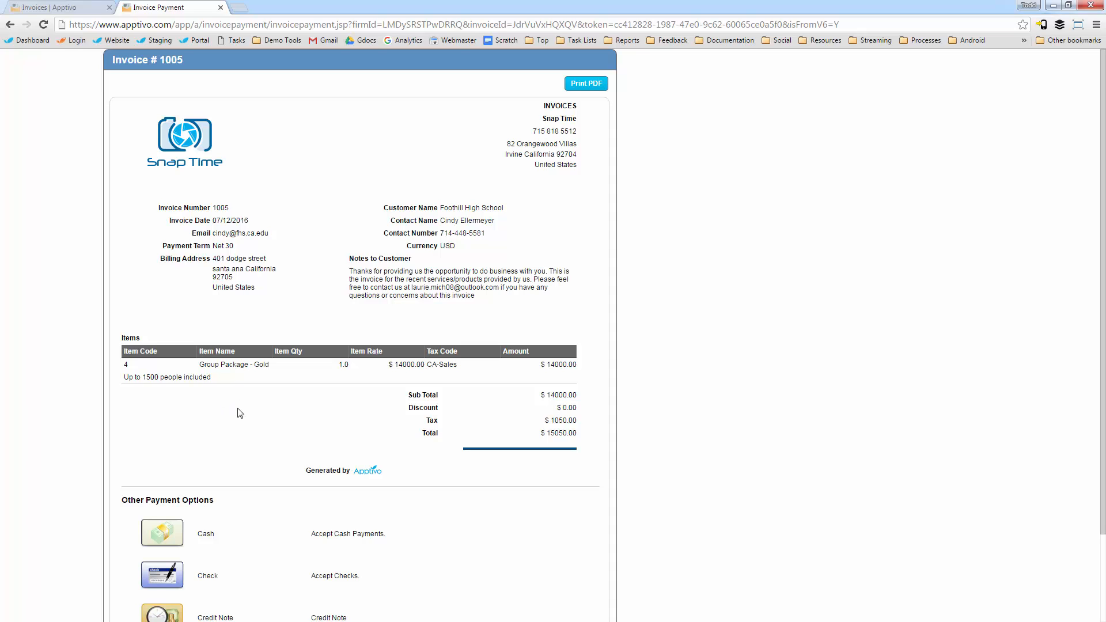
scroll(346, 489, "down", 1)
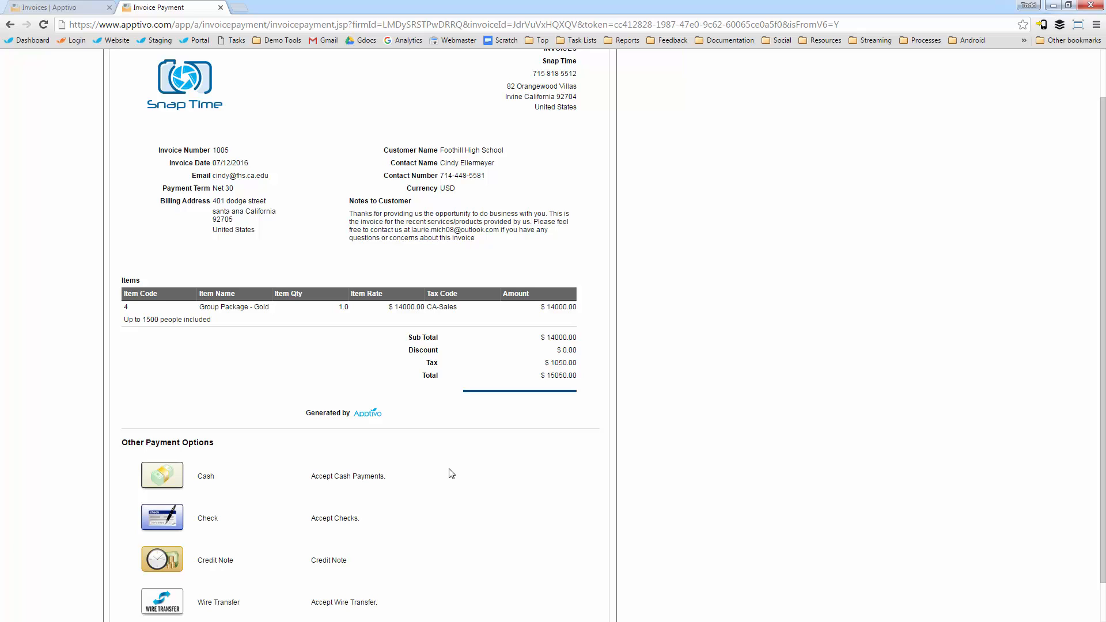
scroll(451, 473, "up", 1)
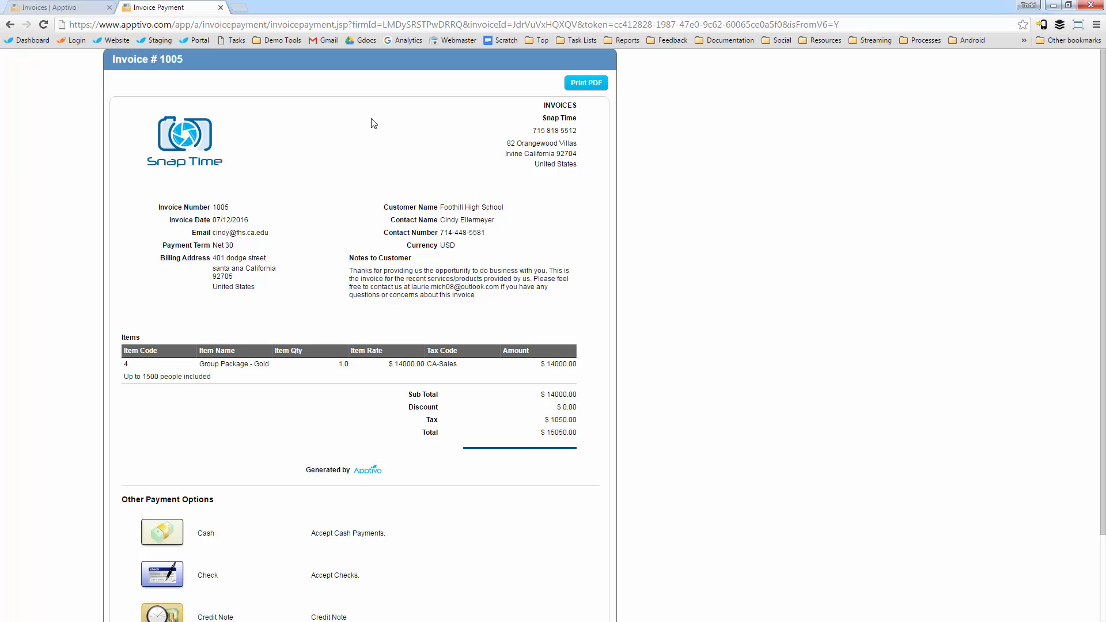
Step: Return to the invoice email, send it to the customer, and look over the sent invoice's details and summary
left_click(92, 6)
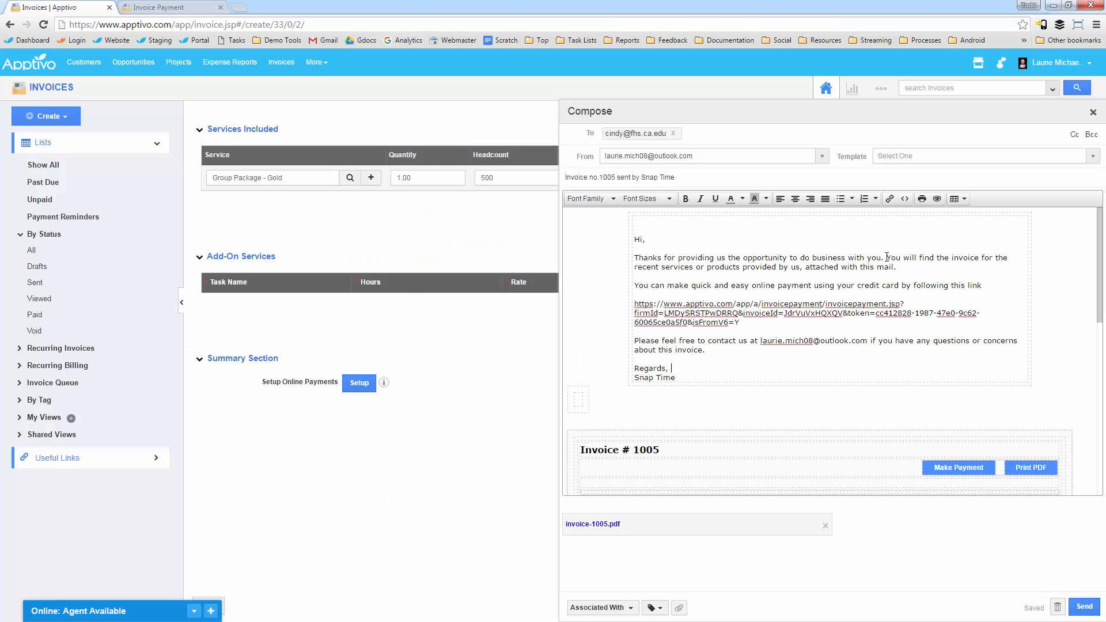
left_click(1085, 608)
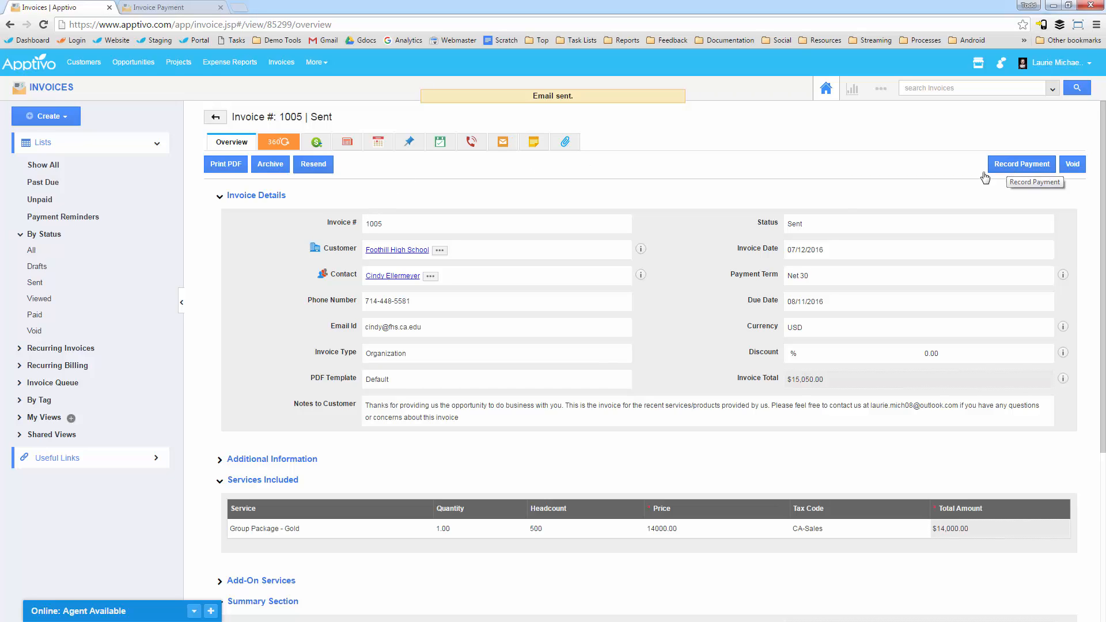
scroll(651, 354, "down", 5)
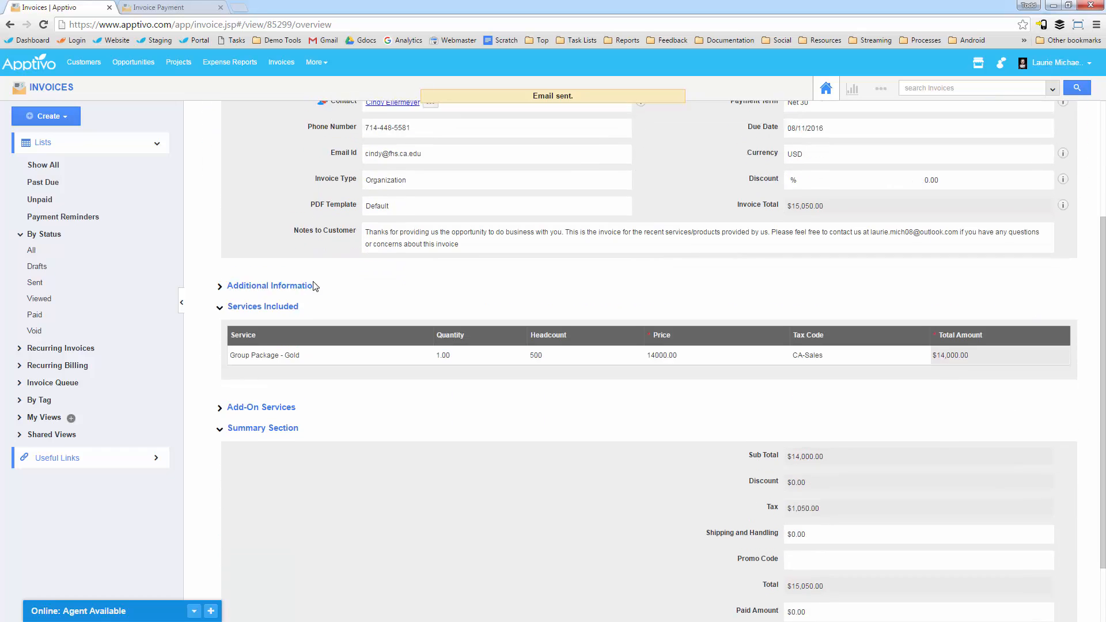
scroll(555, 362, "up", 5)
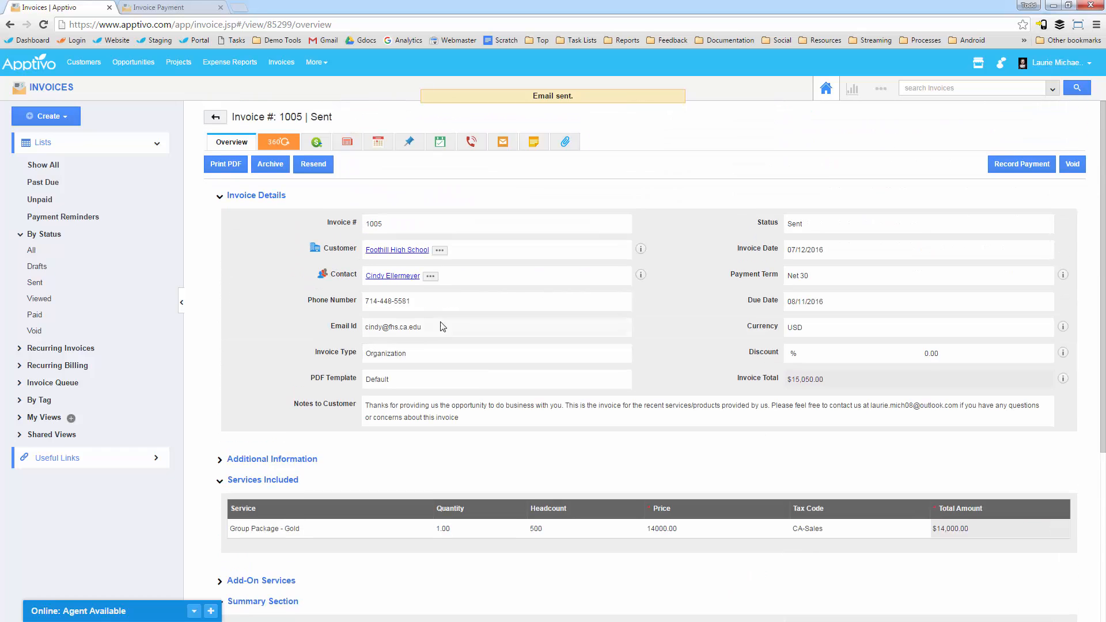
left_click(412, 346)
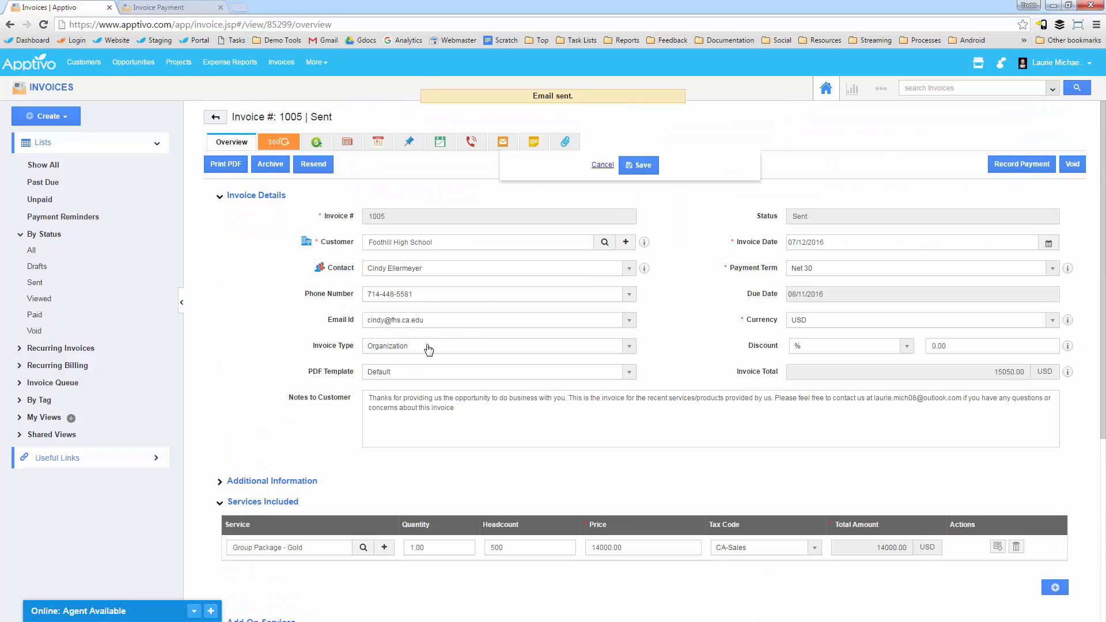
left_click(426, 346)
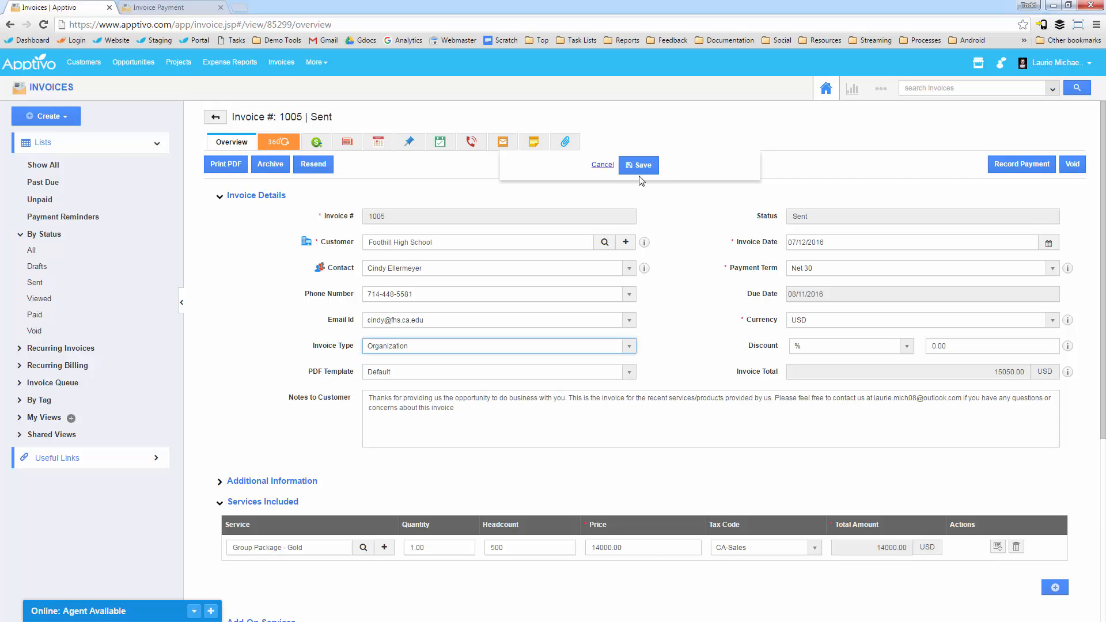
left_click(602, 165)
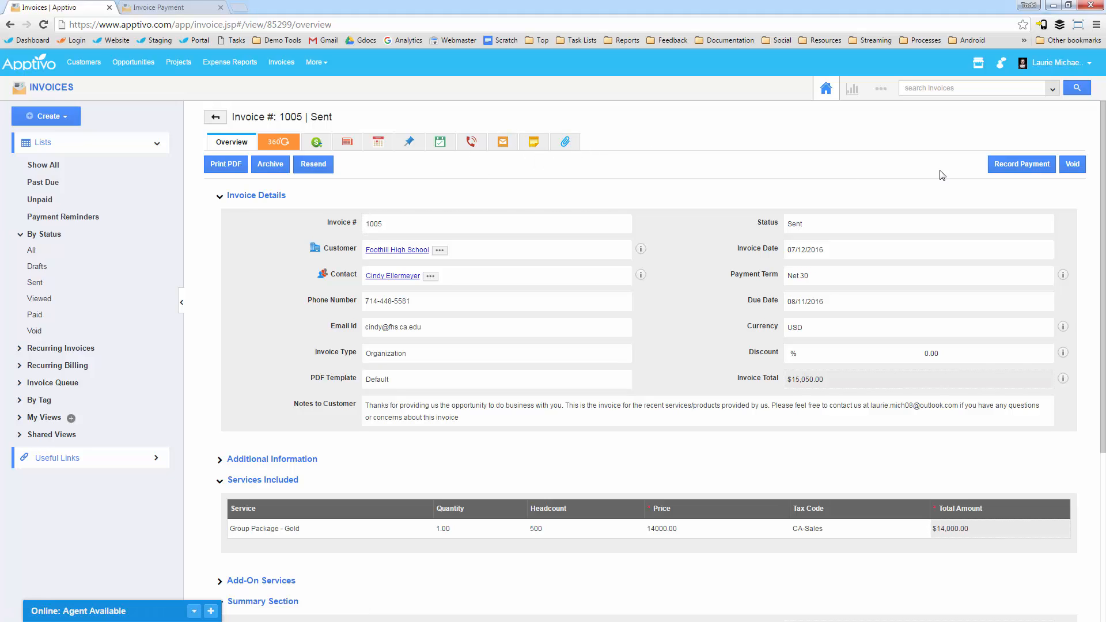
Step: Check the invoice's payment records, and generate its PDF, view it and close it
left_click(320, 146)
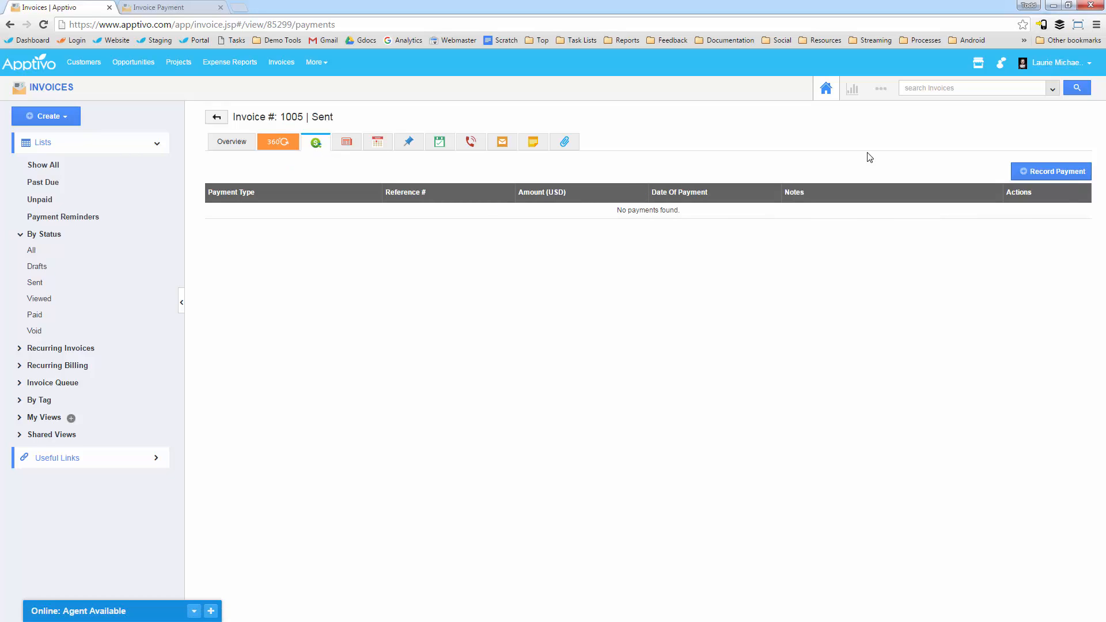
left_click(231, 145)
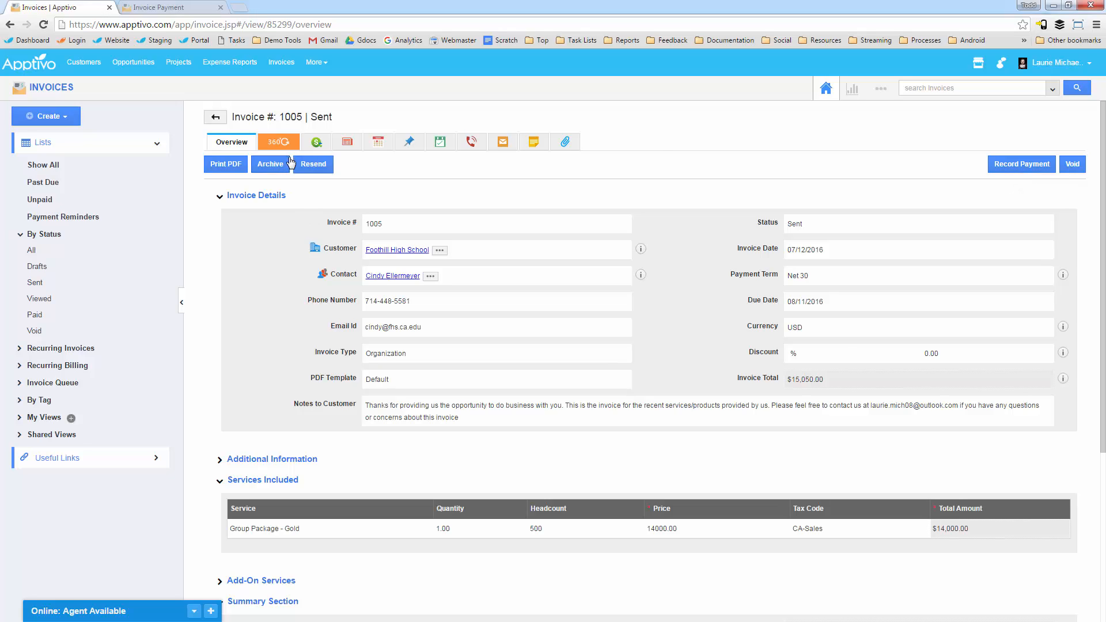
left_click(215, 166)
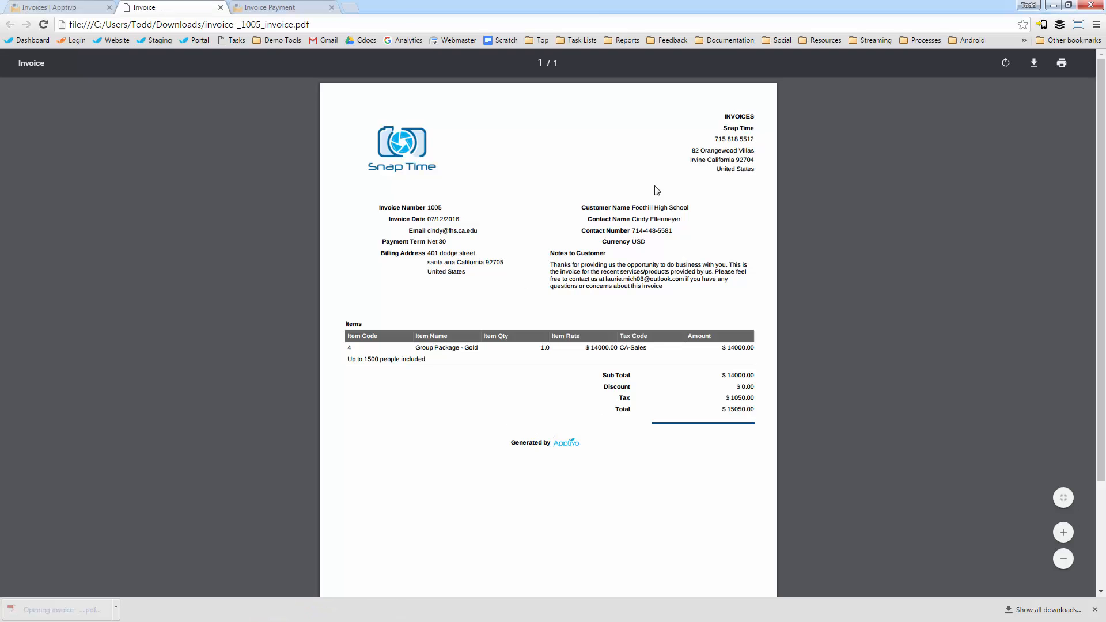
left_click(220, 8)
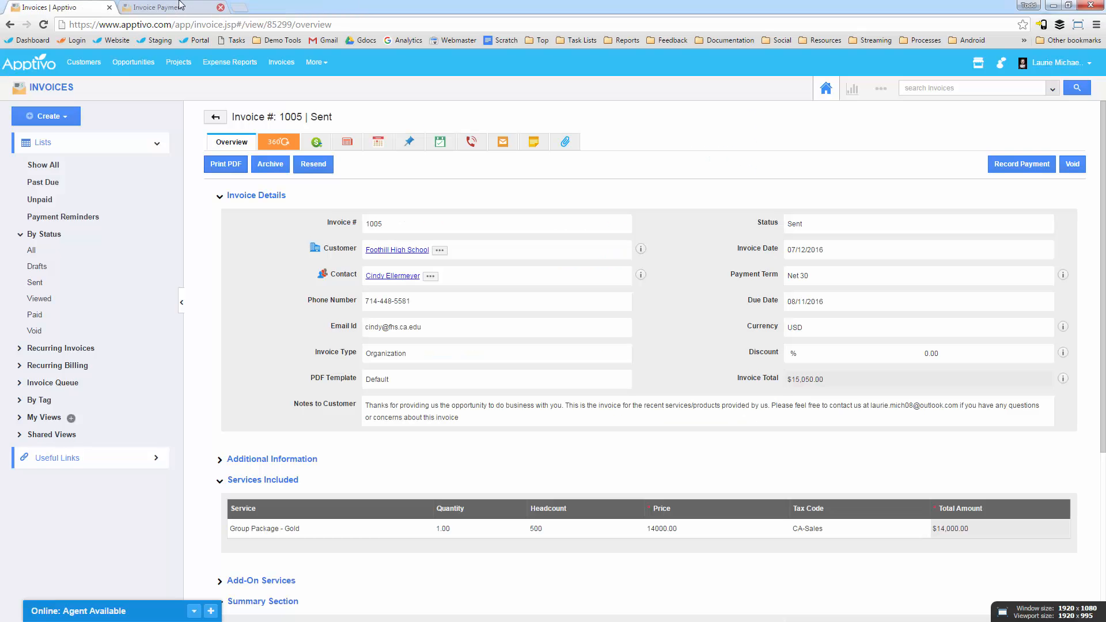
Step: Record the full payment of the invoice as a check with reference number 506, so that the invoice is paid
left_click(1020, 164)
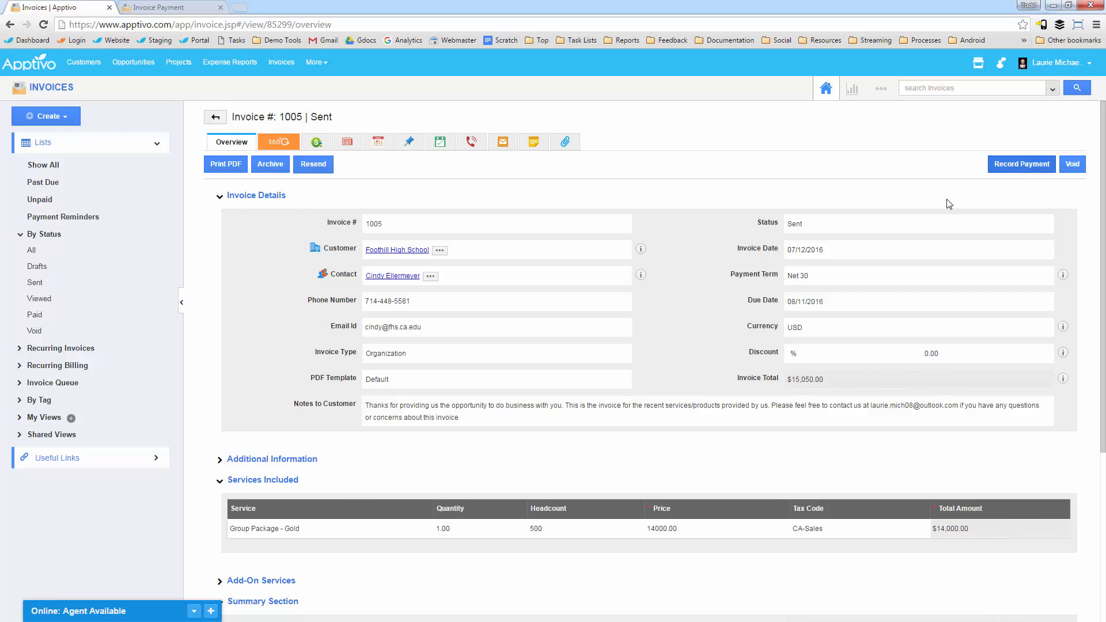
left_click(521, 141)
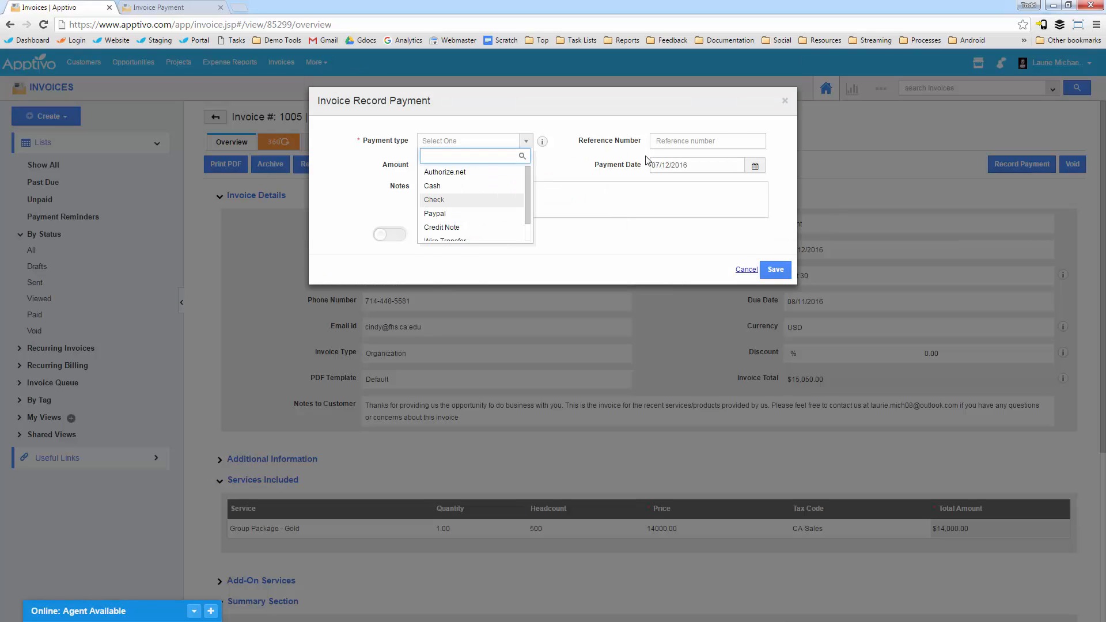
left_click(437, 199)
left_click(688, 139)
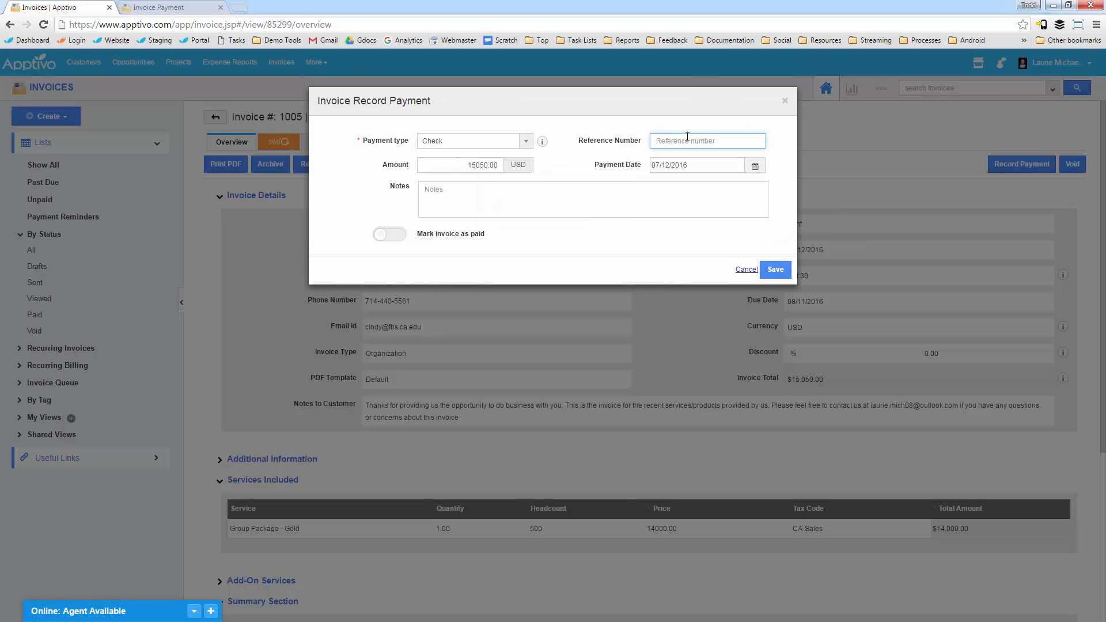
type("506+")
left_click(385, 238)
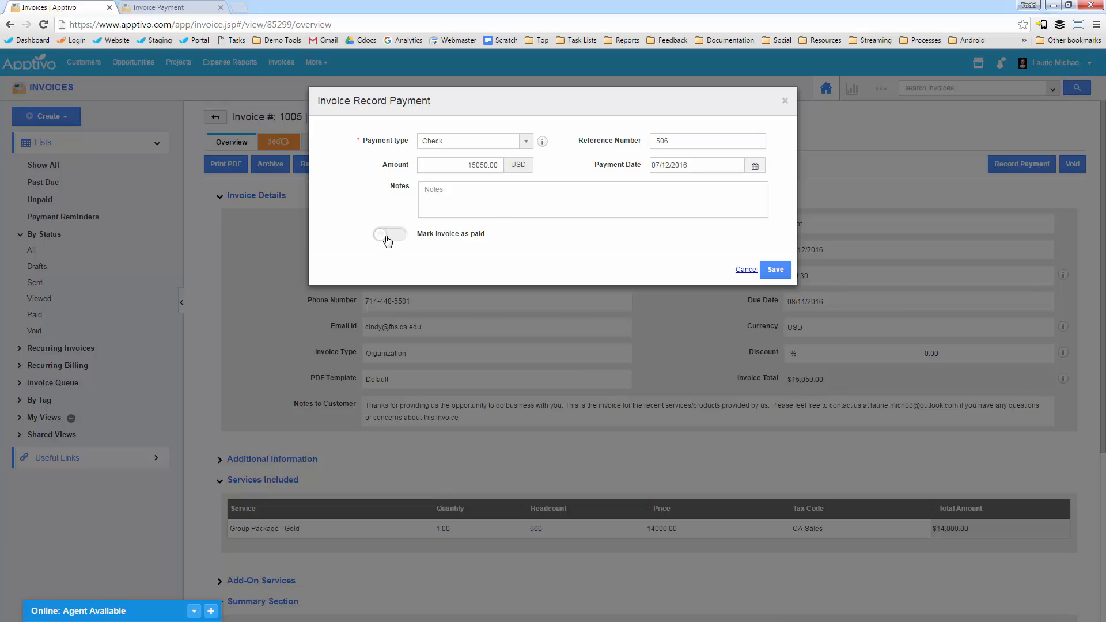
left_click(394, 236)
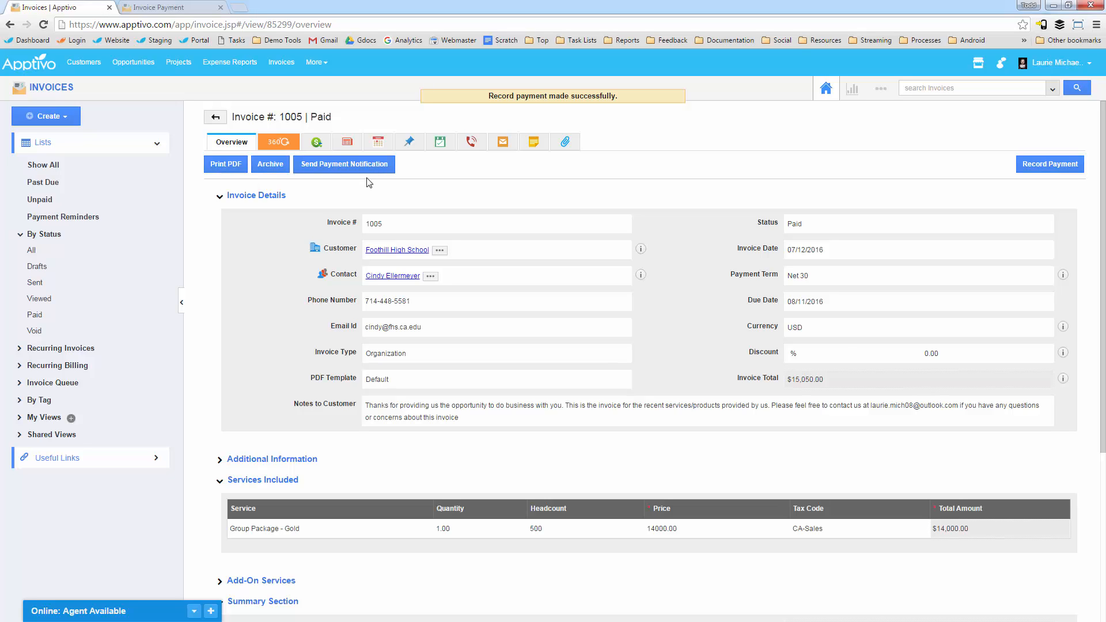
Step: Start a payment notification email for the paid invoice and review its message and the PAID mark on the embedded invoice
left_click(321, 171)
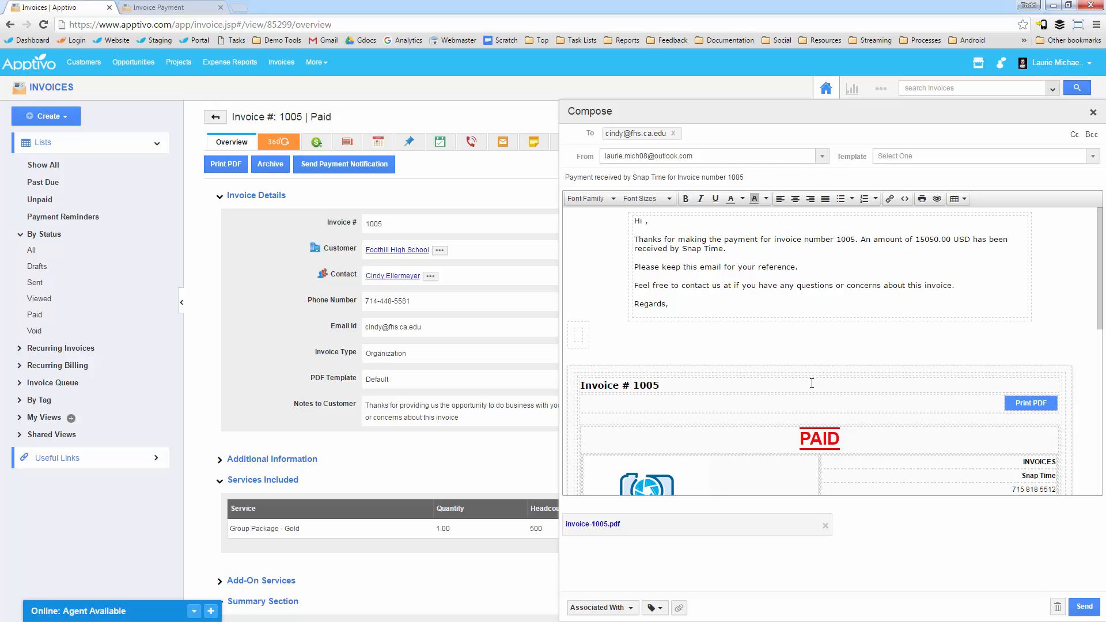
scroll(811, 383, "down", 3)
left_click_drag(813, 260, 841, 266)
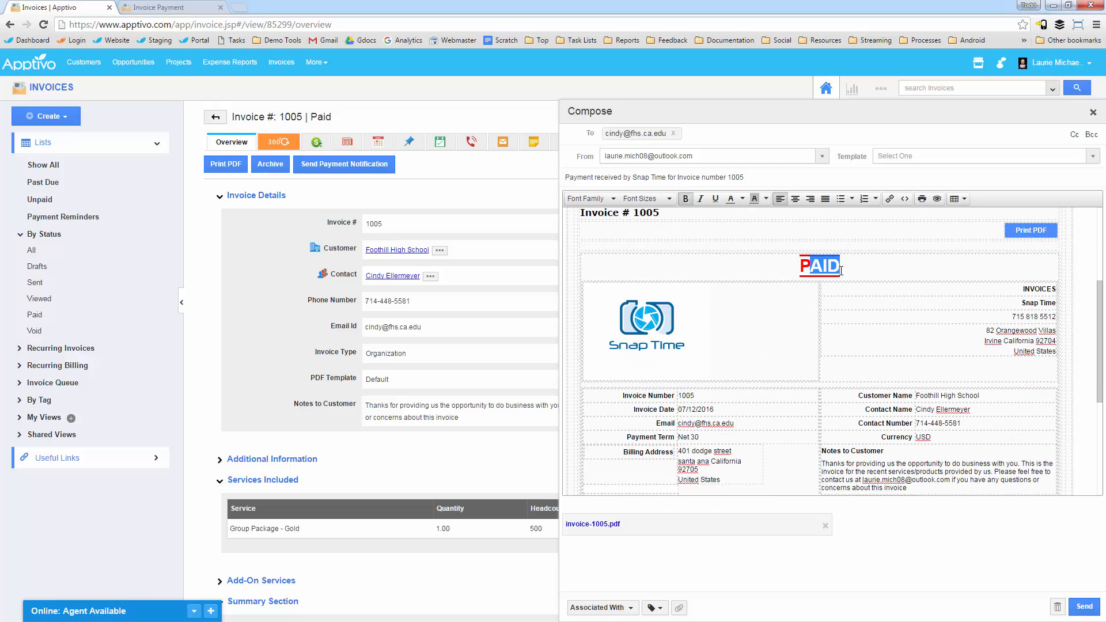
scroll(818, 276, "up", 3)
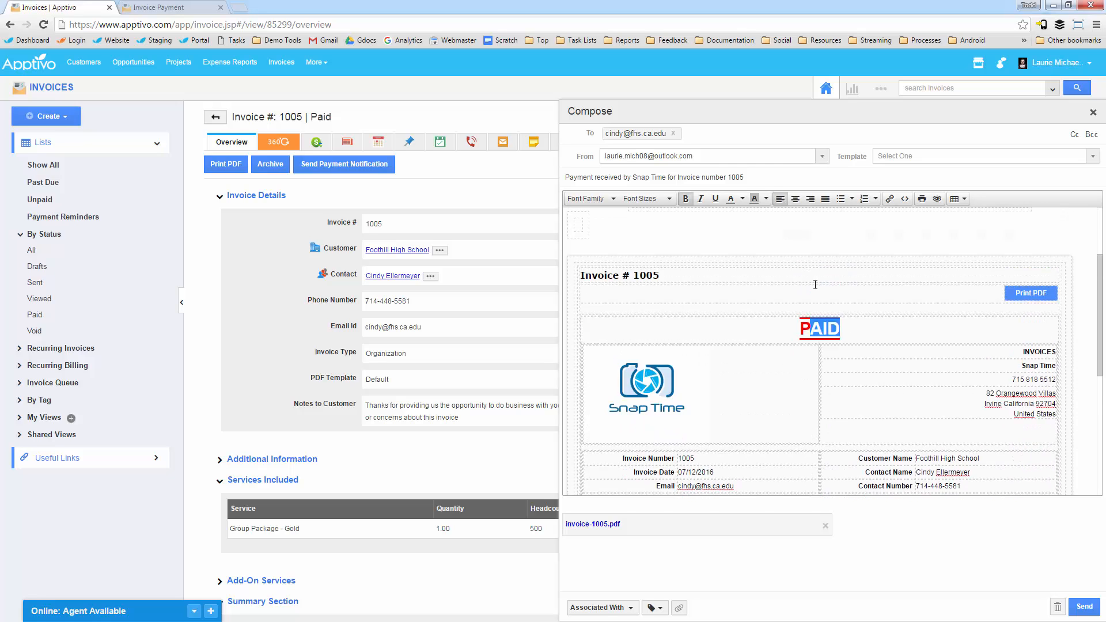
Step: Download the attached invoice-1005.pdf from the notification email, view it and close it
left_click(602, 525)
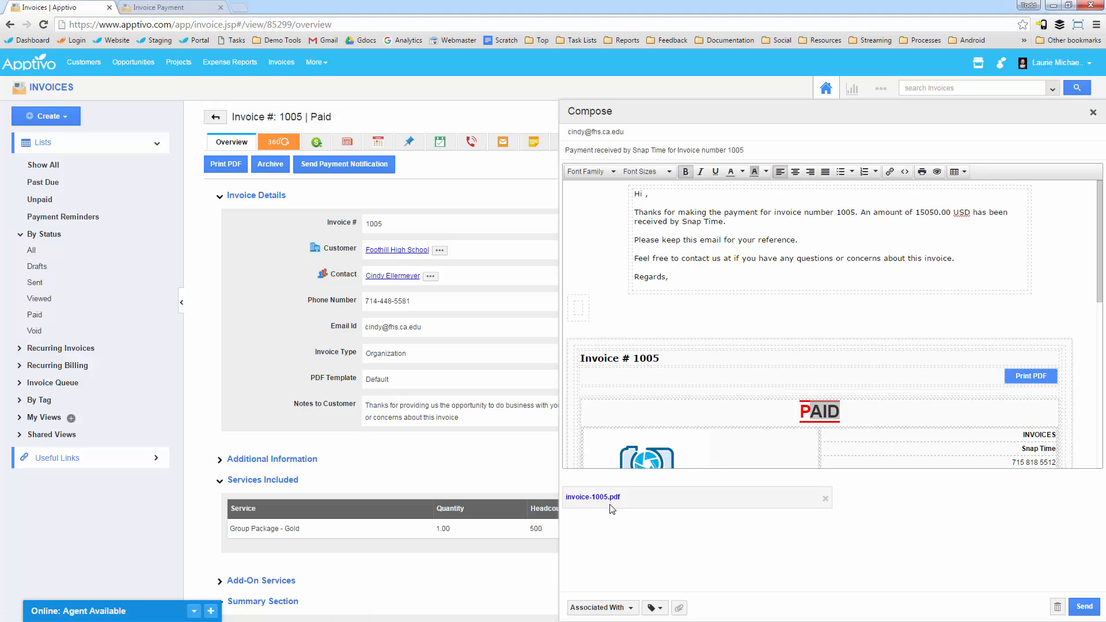
left_click(610, 496)
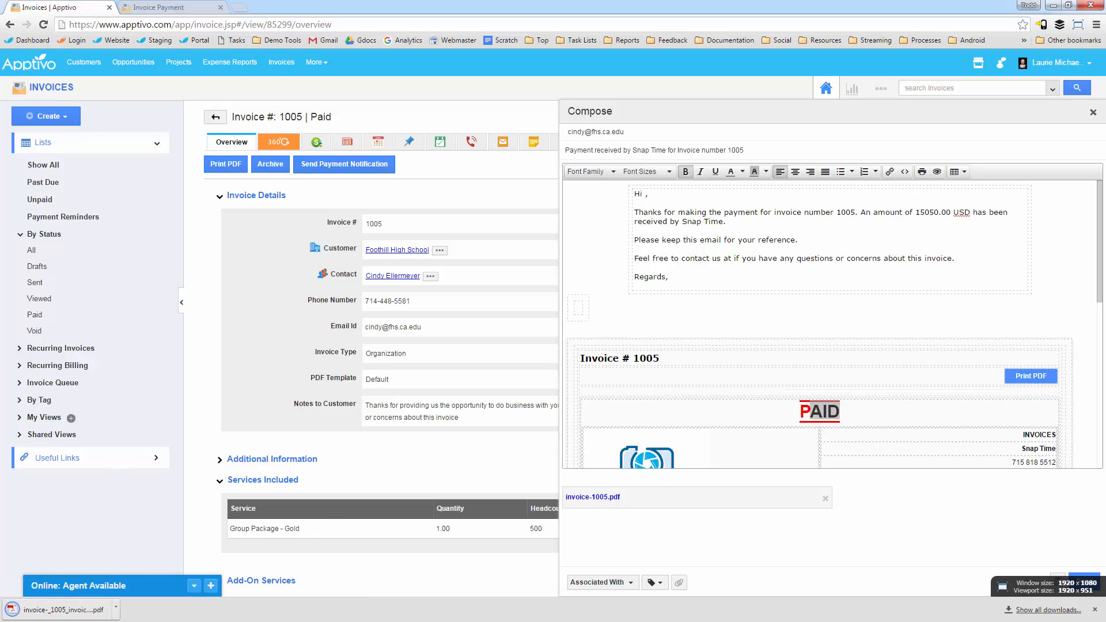
left_click(61, 609)
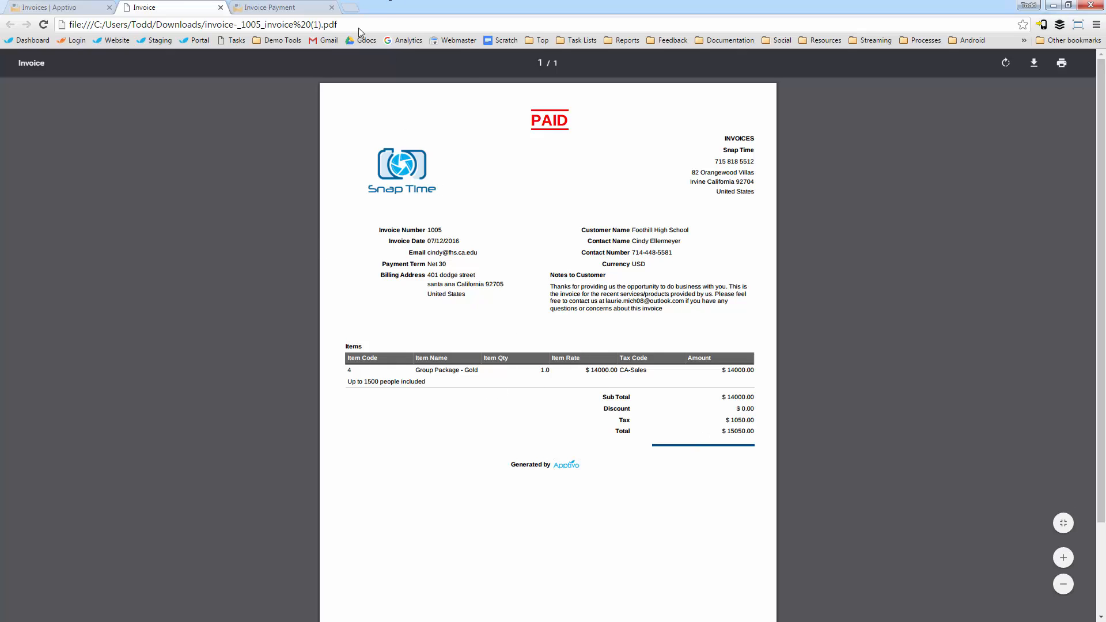
left_click(220, 8)
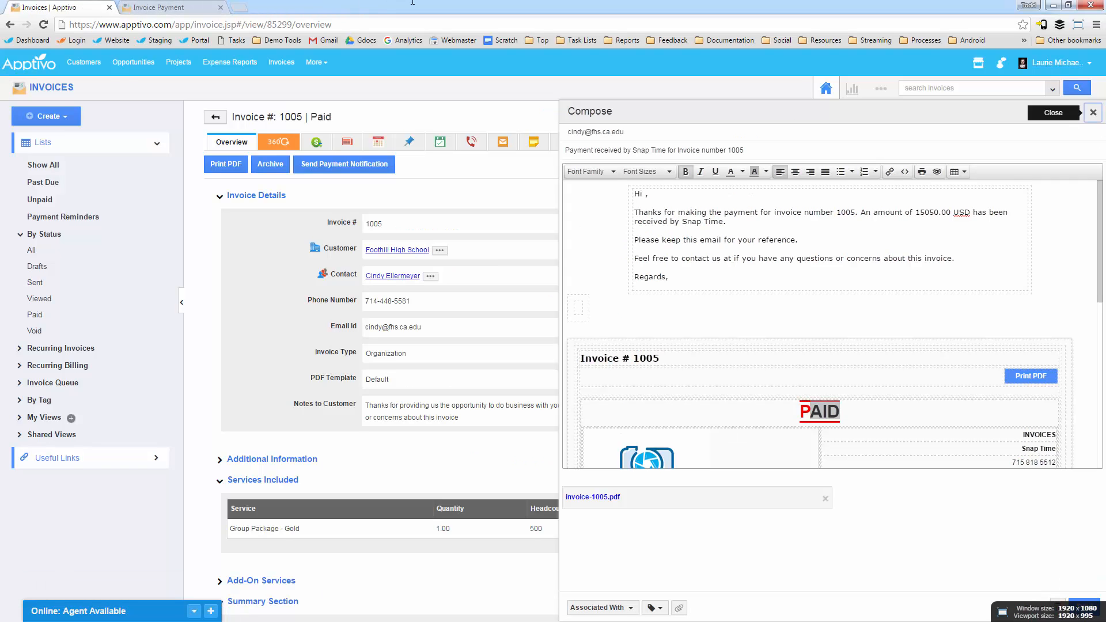
Step: Close the payment notification email without sending it, and close the online payment page
left_click(1093, 112)
left_click(209, 8)
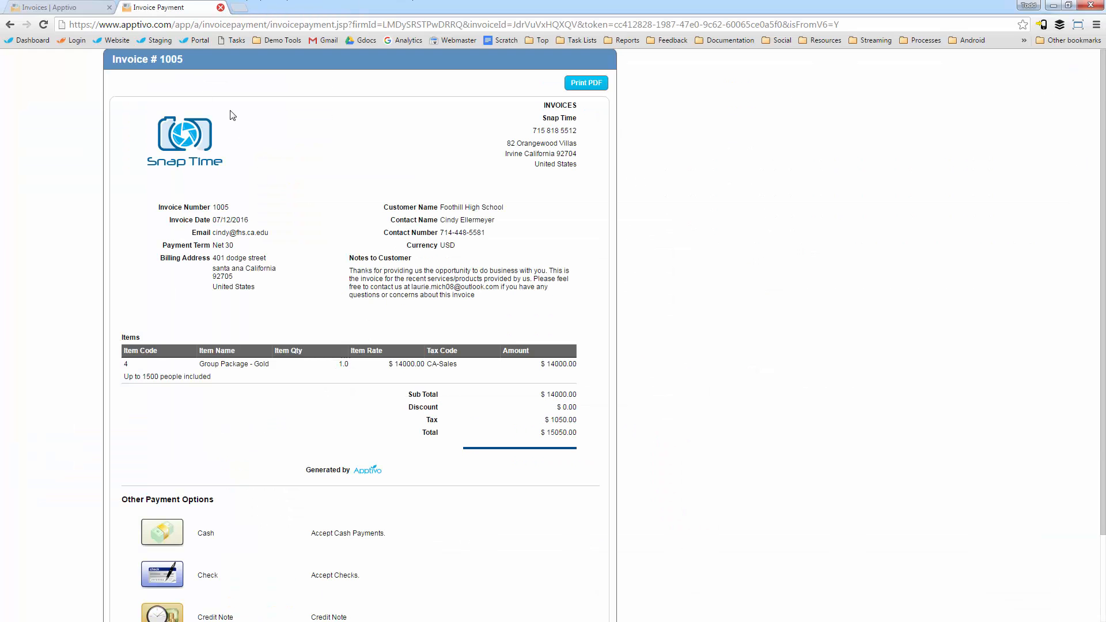
key("ctrl+w")
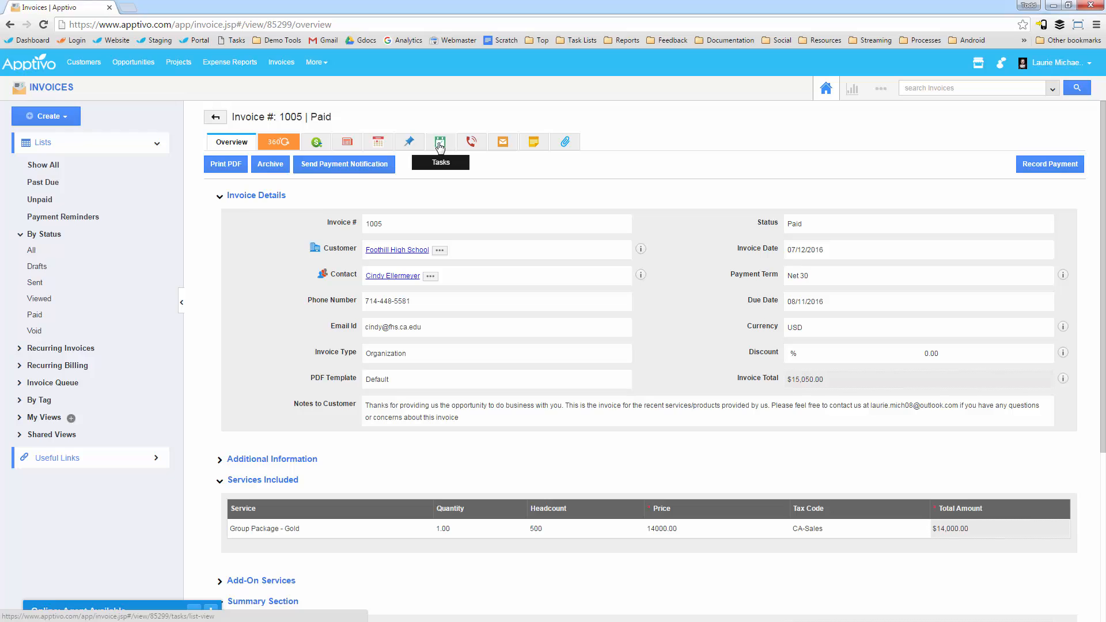
Step: Log a call for the invoice with the subject "call for overdue invoice", keeping the other call details at their defaults
left_click(378, 144)
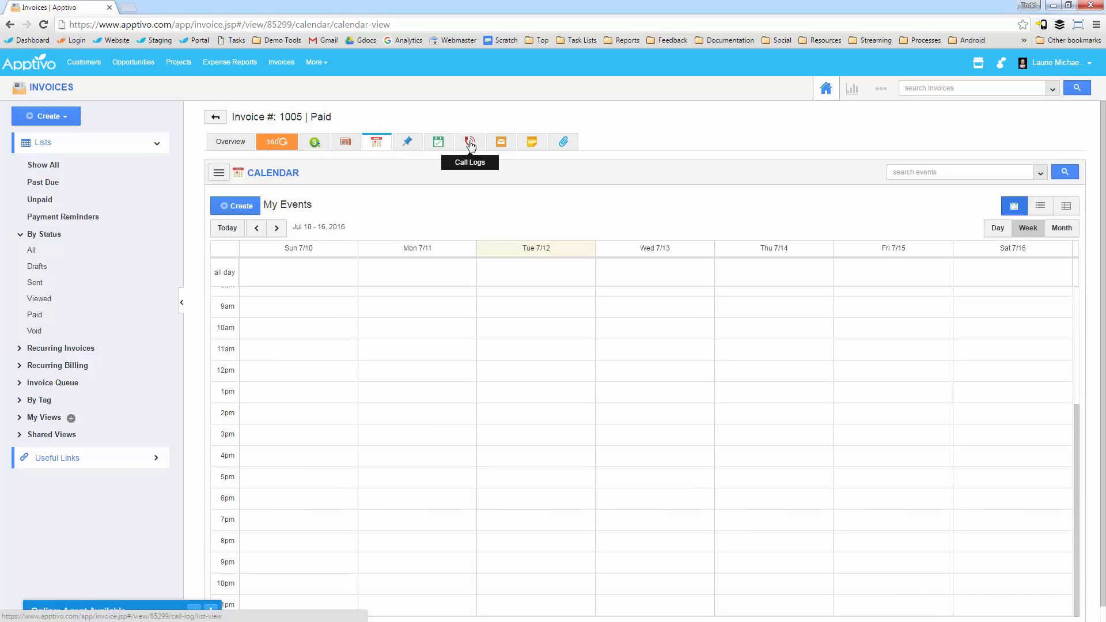
left_click(470, 144)
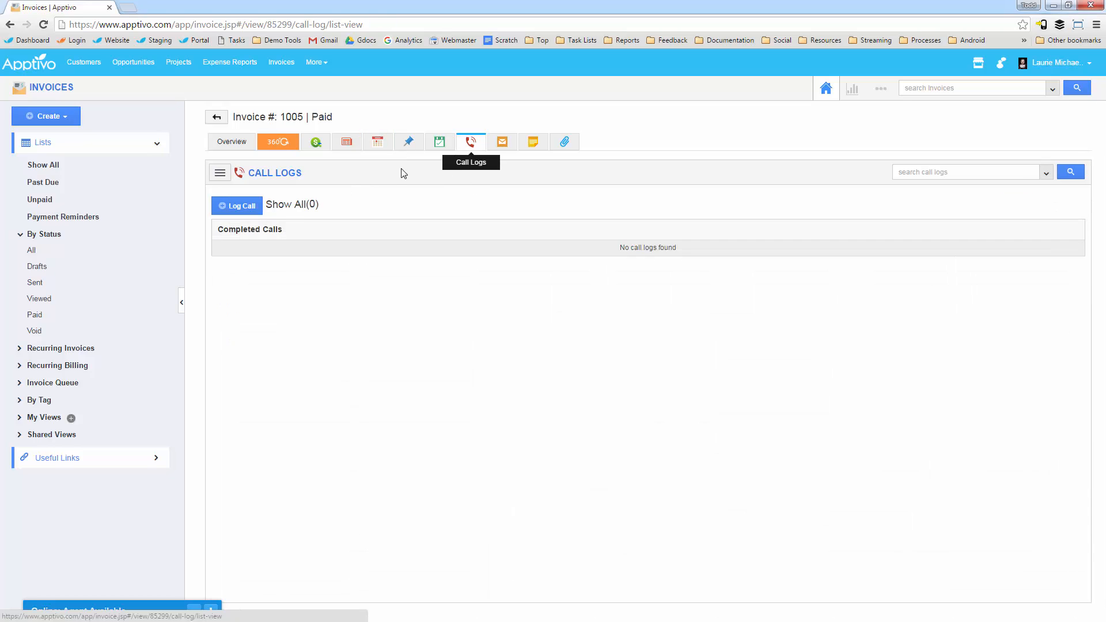
left_click(242, 207)
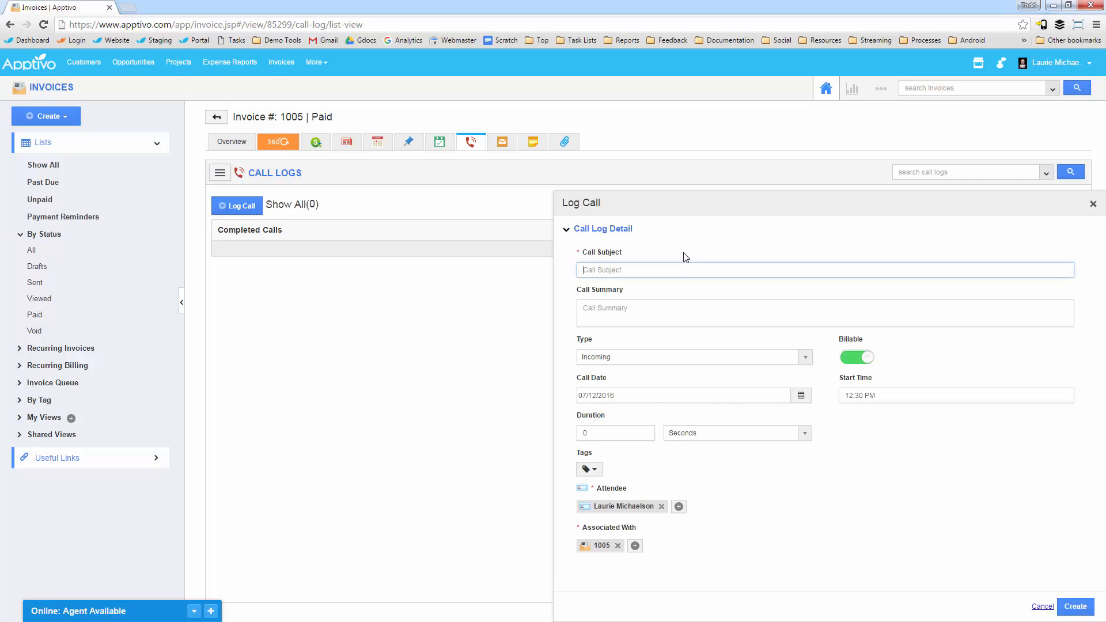
type("cak")
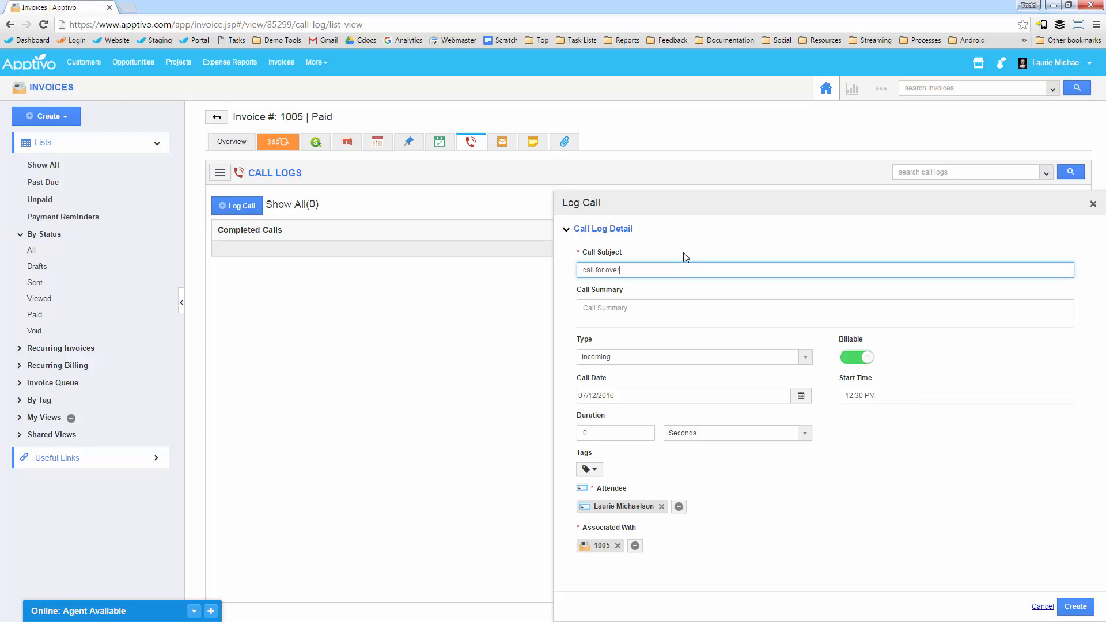
type("l for overdue invoice")
left_click(1075, 606)
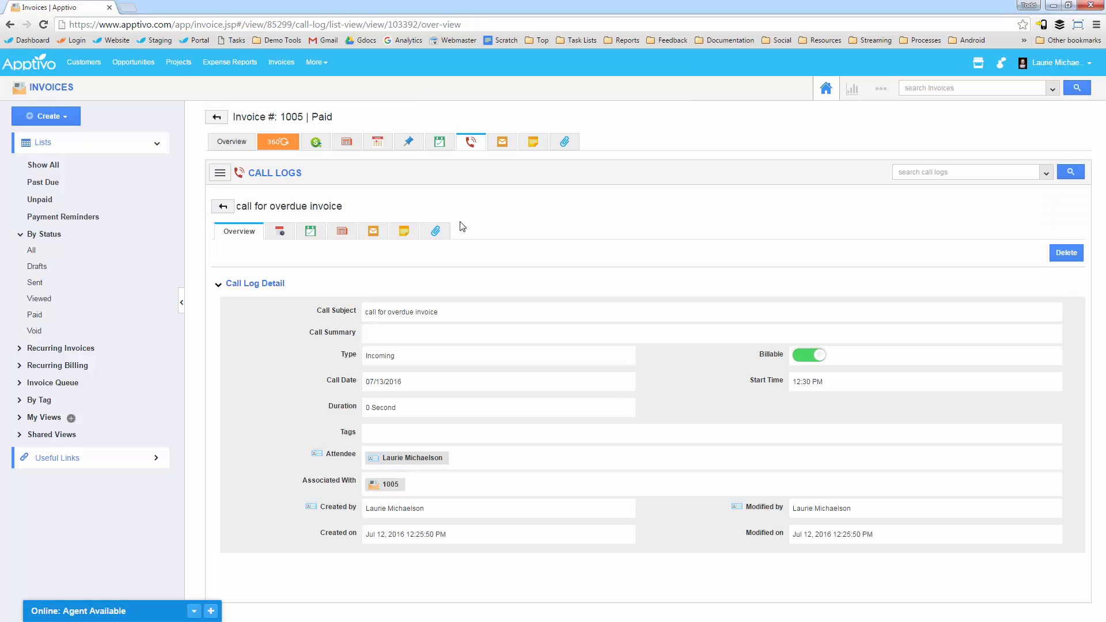
Step: Start a new email from the invoice's emails, review its recipients and template field, and close it unsent
left_click(503, 144)
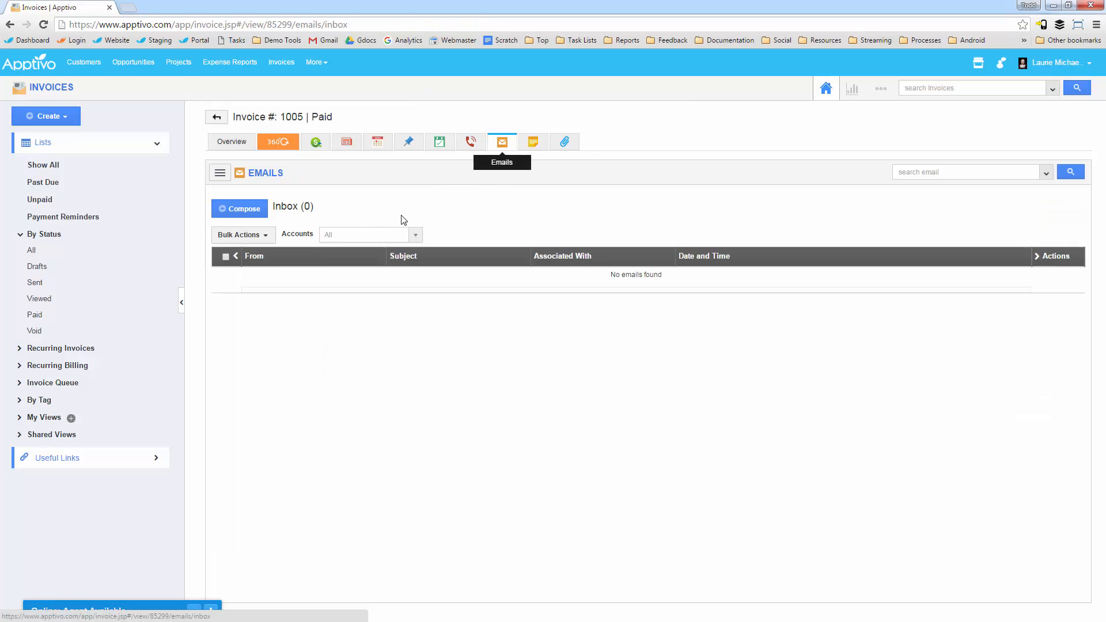
left_click(248, 211)
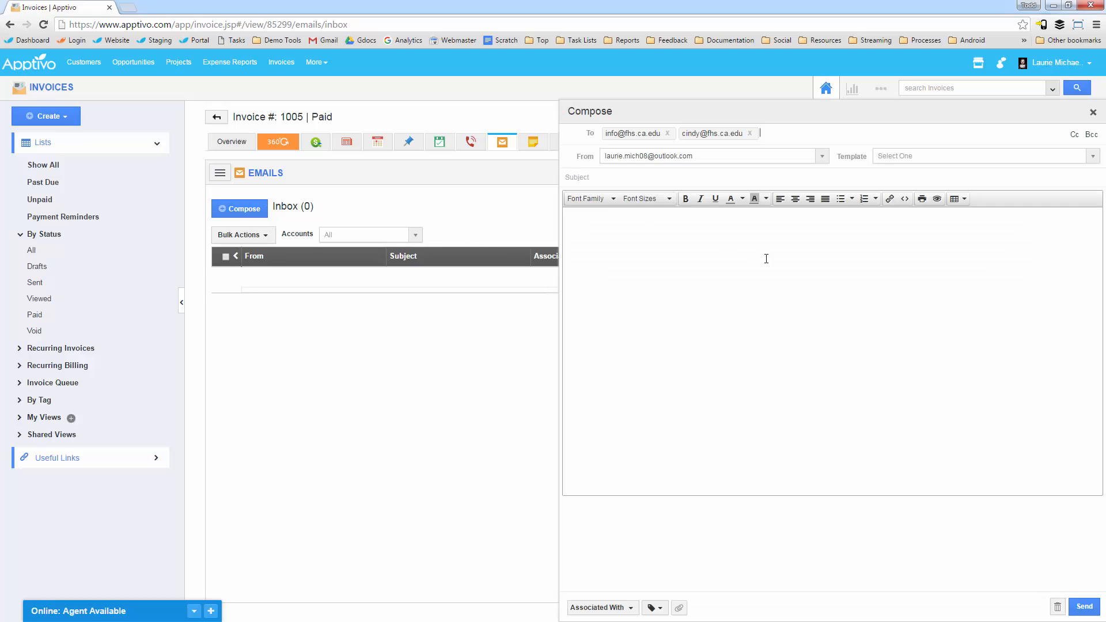
left_click(899, 154)
left_click(612, 210)
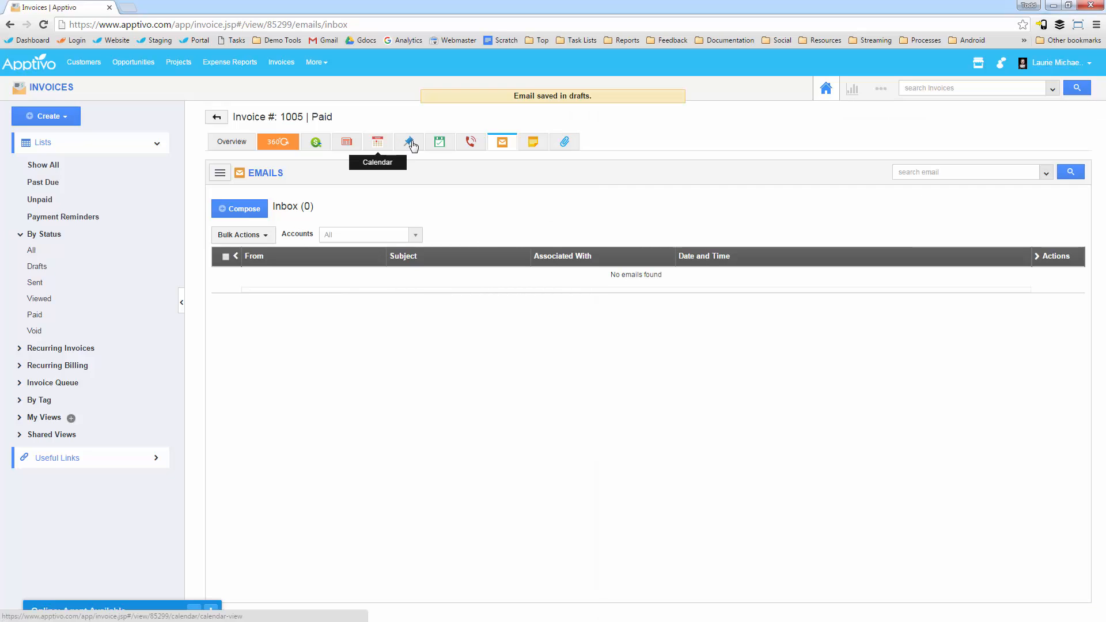
Step: Create a calendar event for the invoice titled "Call about overdue invoice" on 07/13/2016 from 2:00 PM to 2:30 PM
left_click(378, 144)
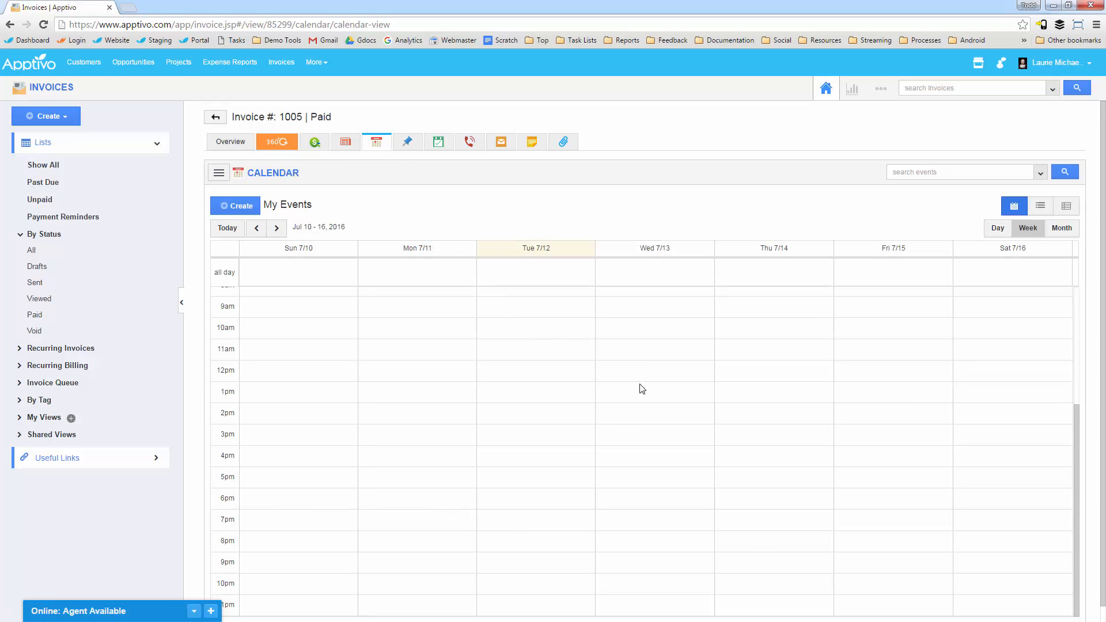
left_click(623, 407)
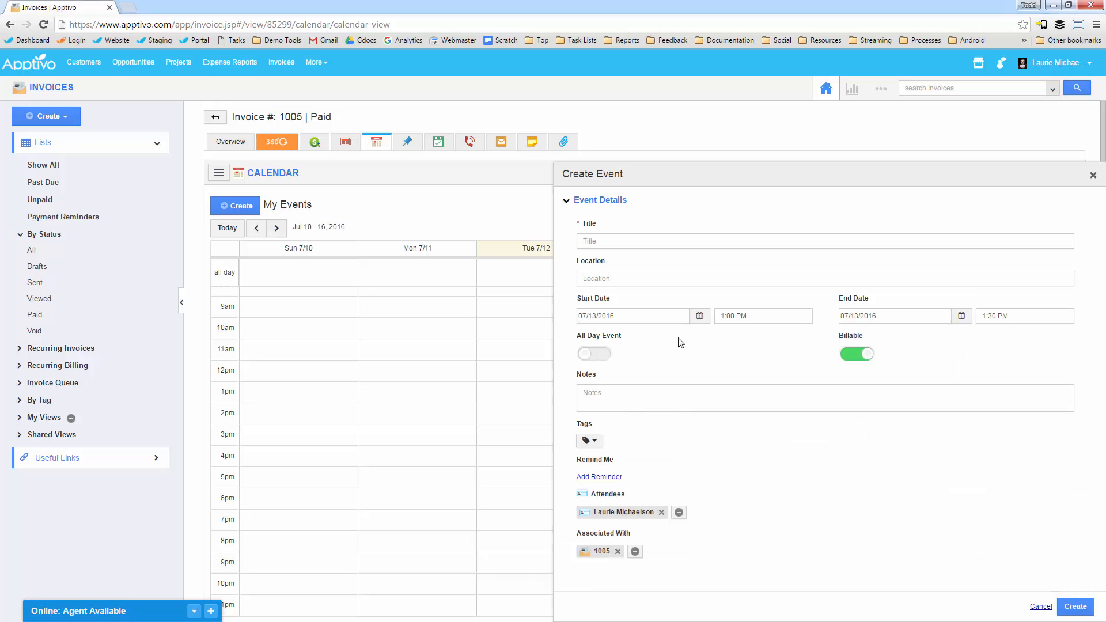
left_click(1093, 175)
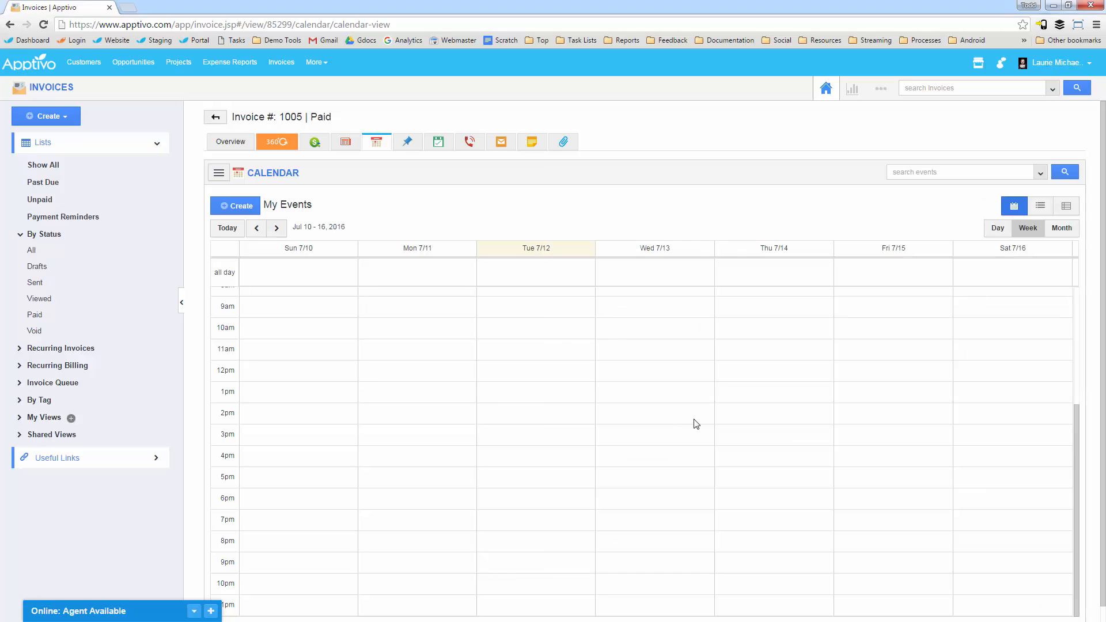
left_click(674, 420)
left_click(606, 241)
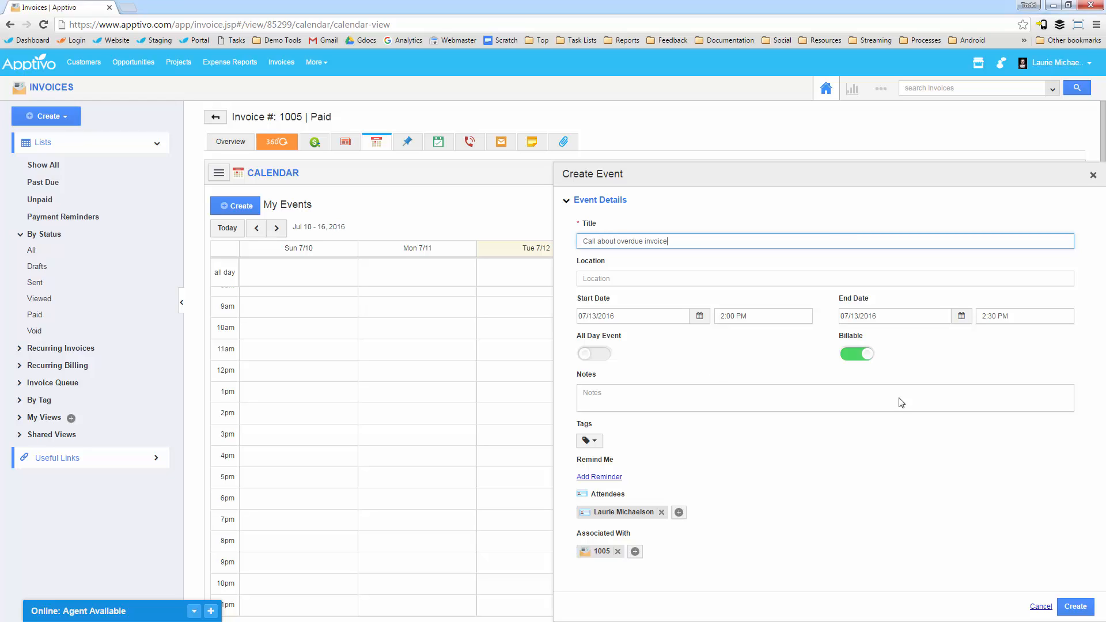
left_click(1073, 606)
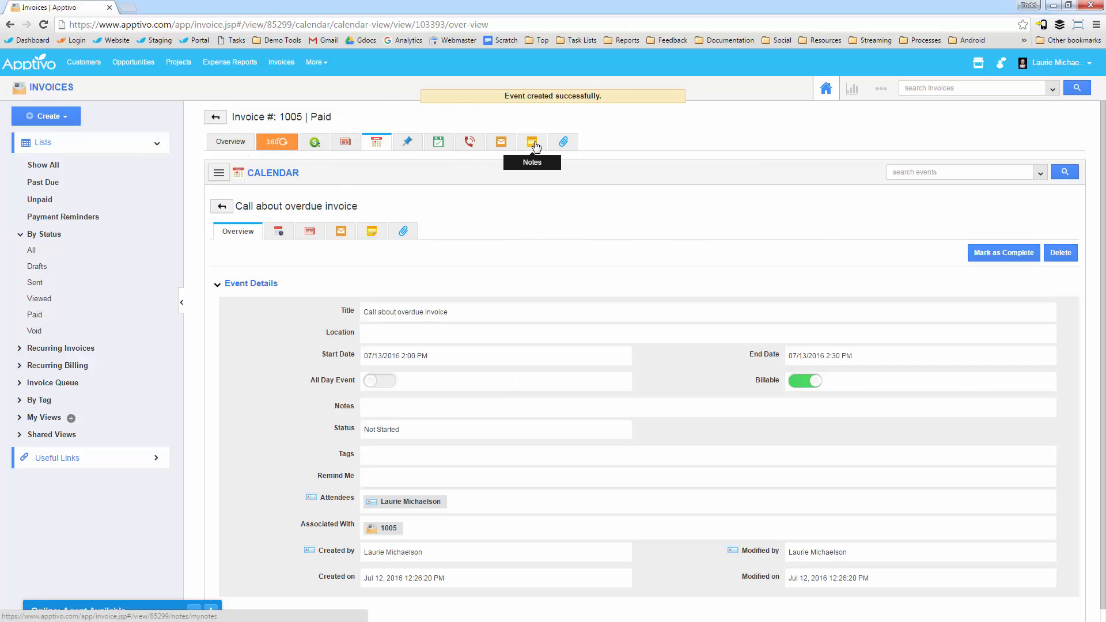
Step: Create a note on the invoice reading "She thought the fees were too high"
left_click(535, 146)
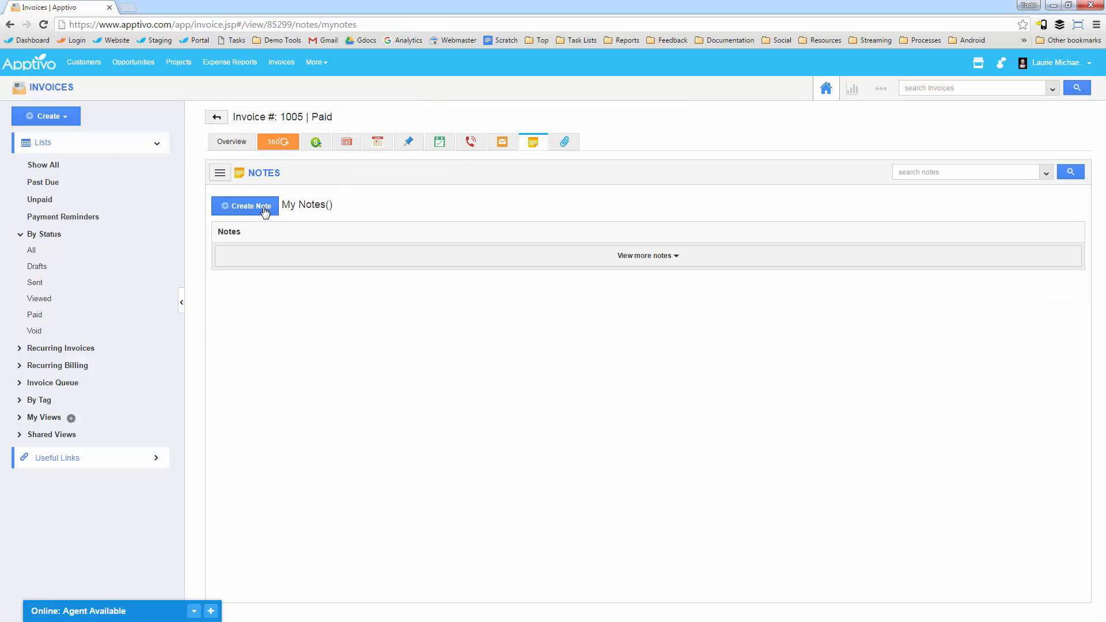
left_click(262, 208)
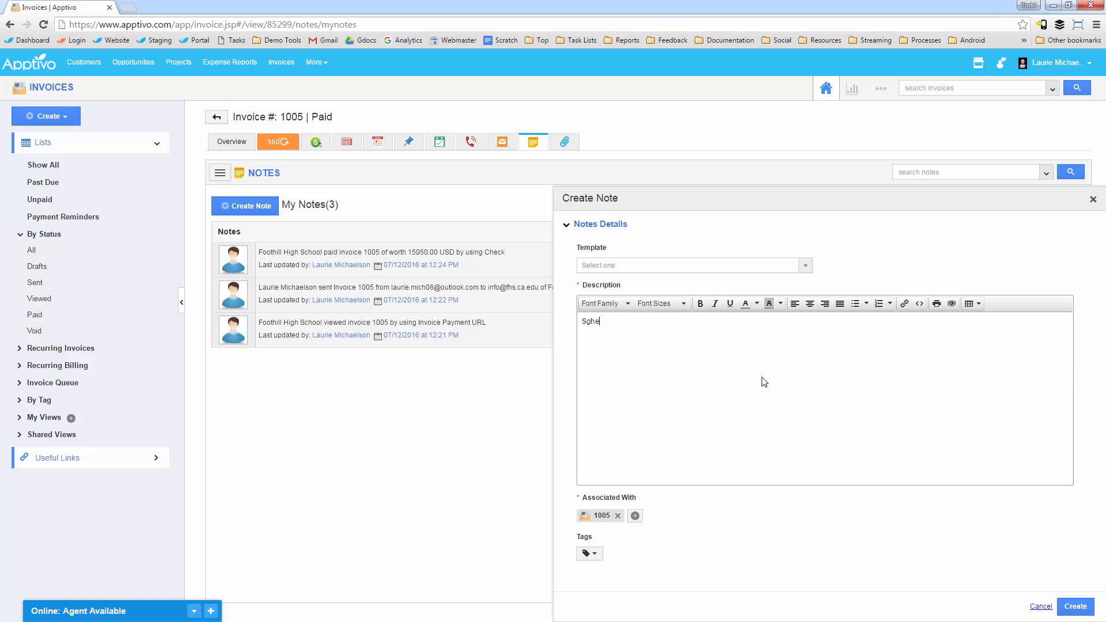
type("She thought the fees were too high")
left_click(1075, 607)
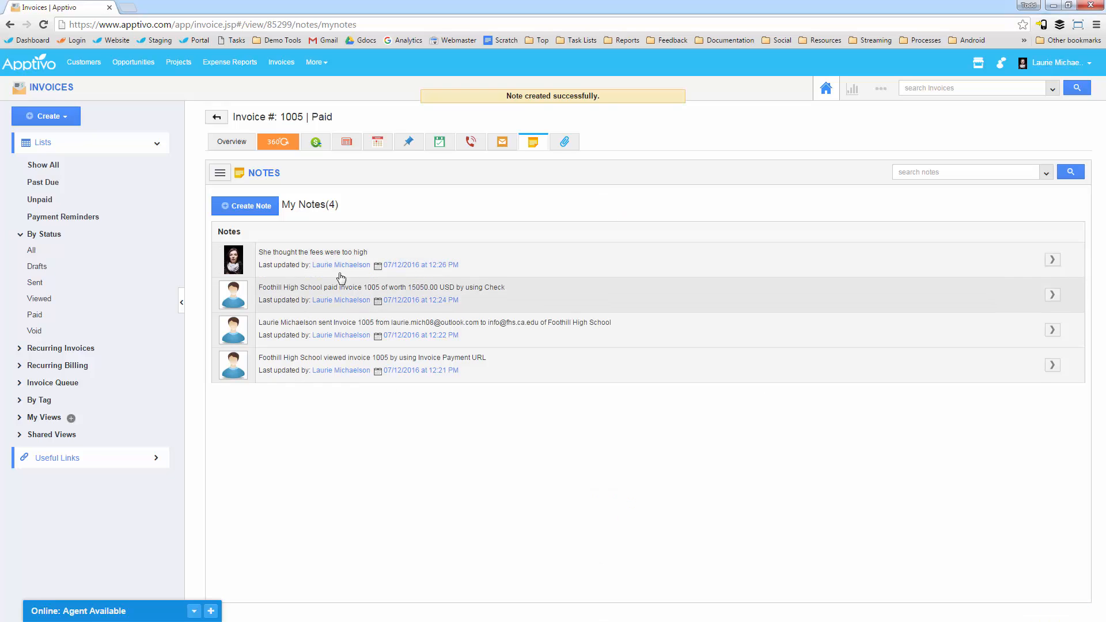
Step: Try to add a document to the invoice from Dropbox
left_click(563, 142)
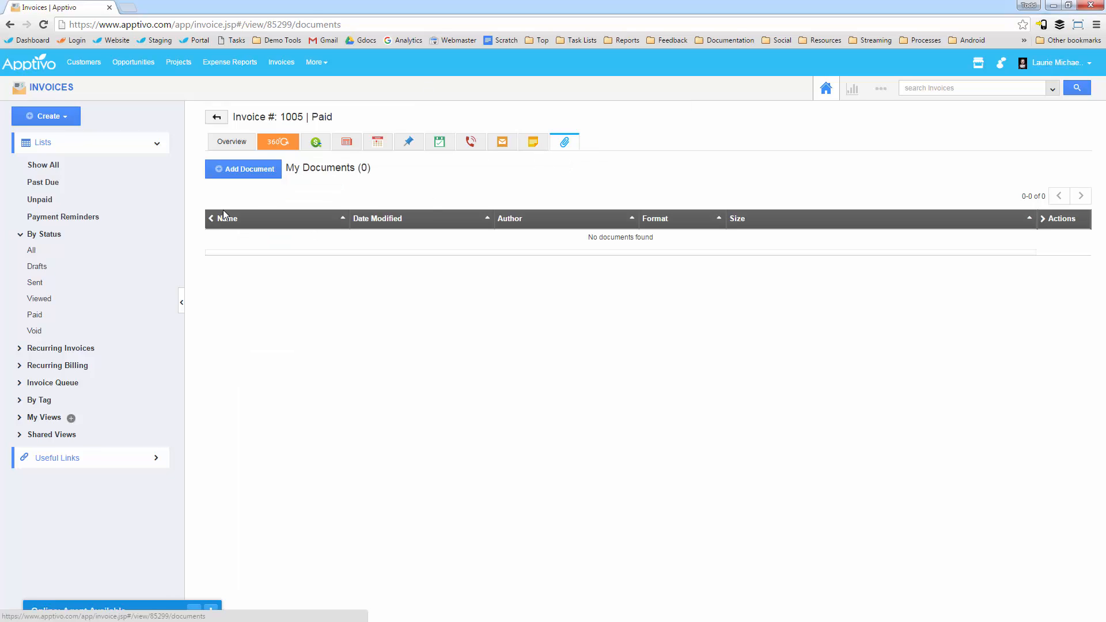
left_click(233, 171)
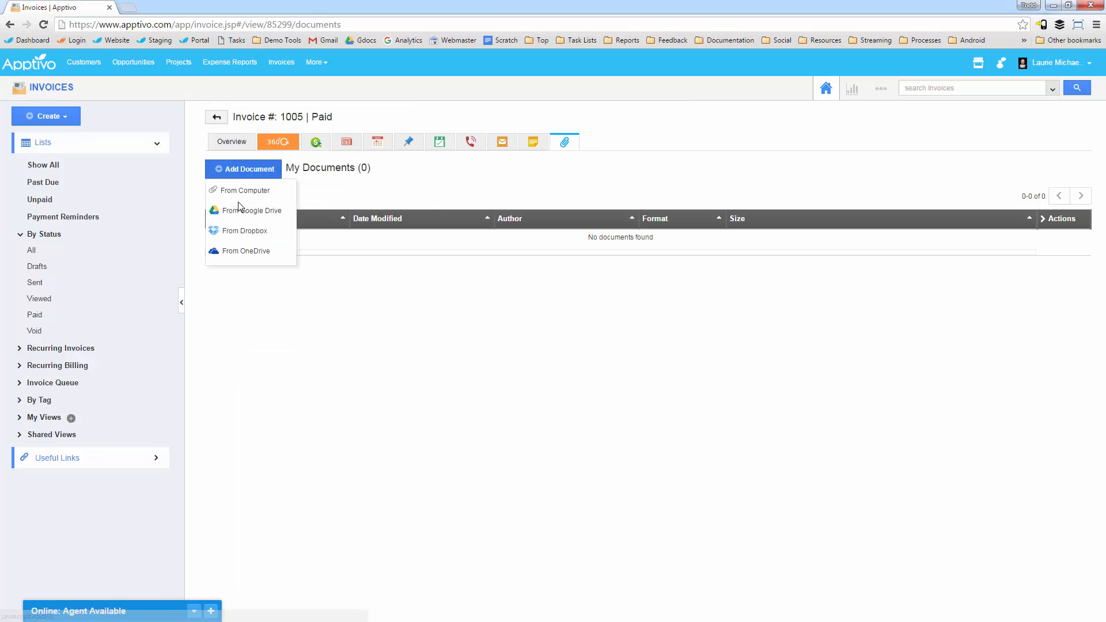
left_click(243, 231)
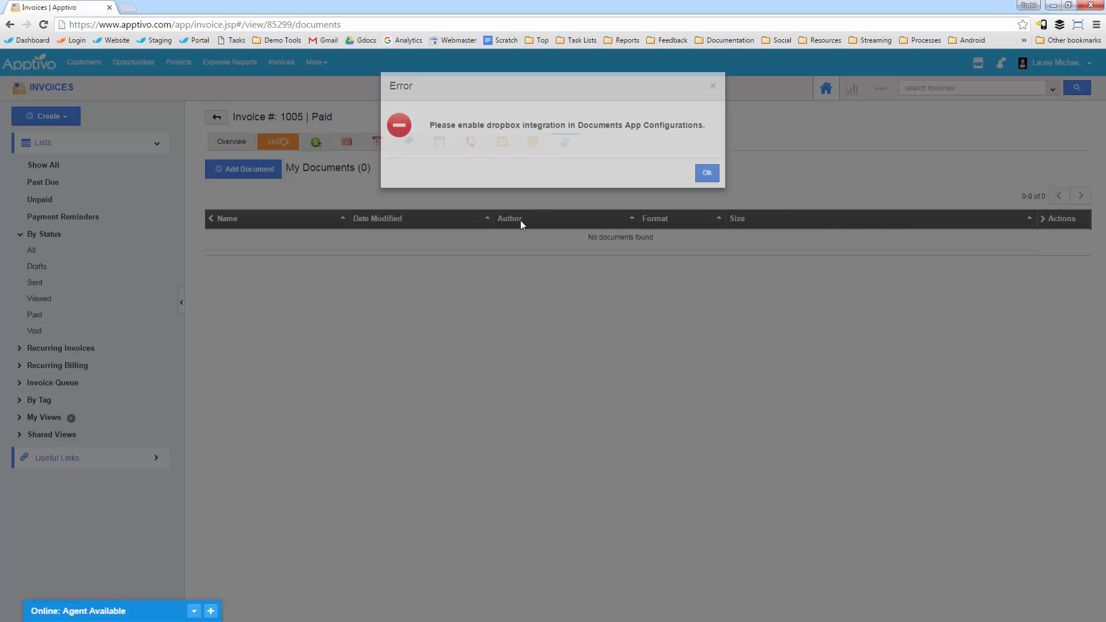
left_click(708, 187)
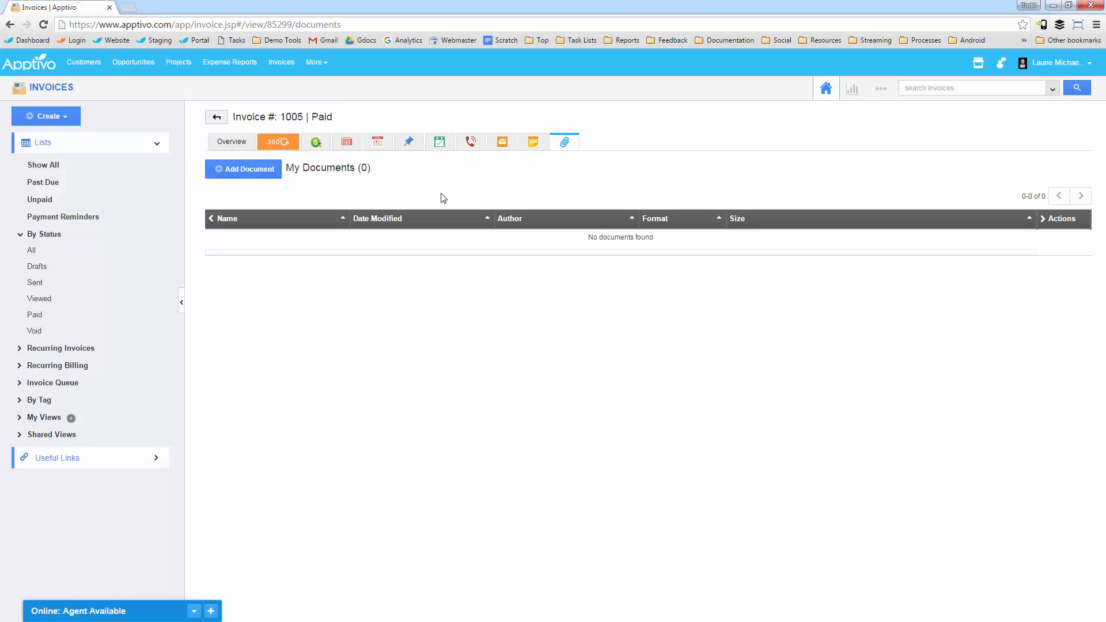
Step: View the invoice's calendar, then open the "Call about overdue invoice" event from the home agenda and follow it to its associated invoice
left_click(385, 145)
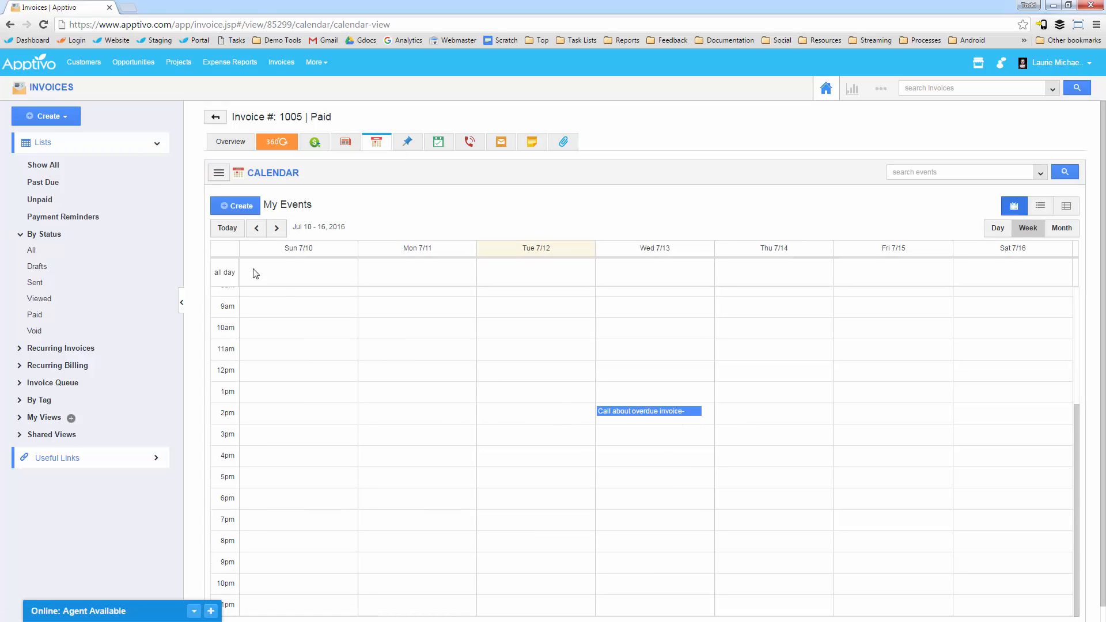
left_click(33, 67)
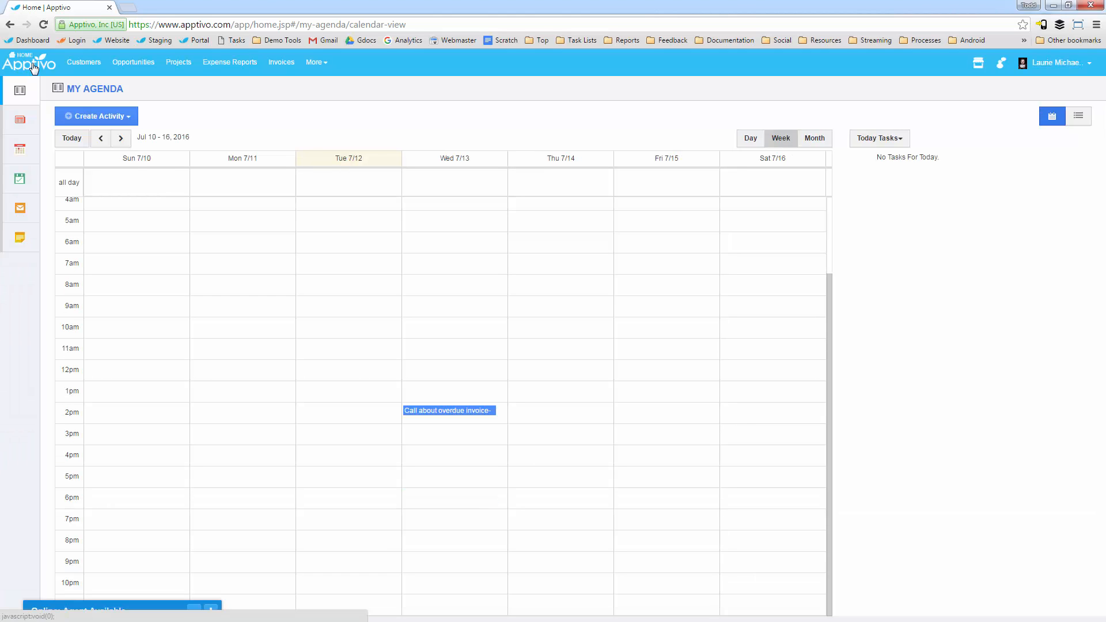
left_click(445, 412)
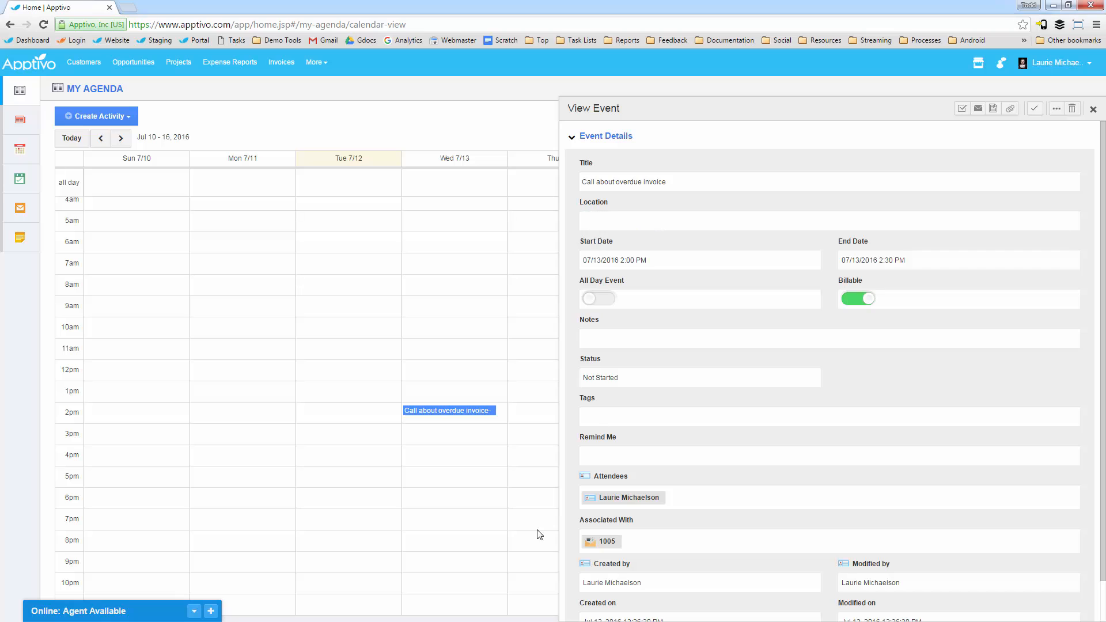
left_click(625, 549)
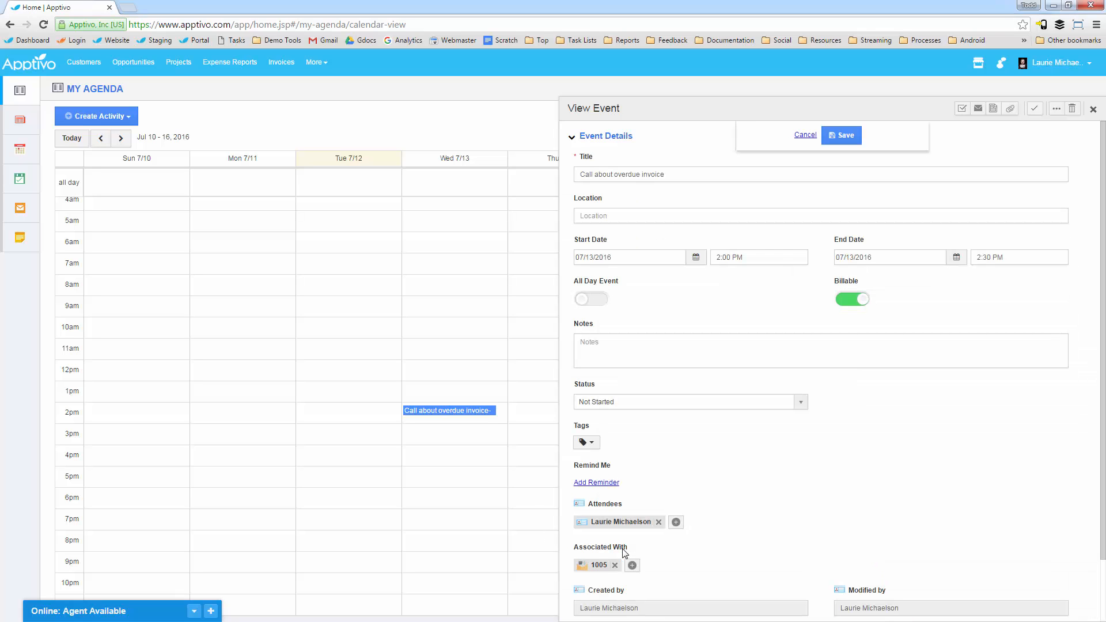
left_click(597, 568)
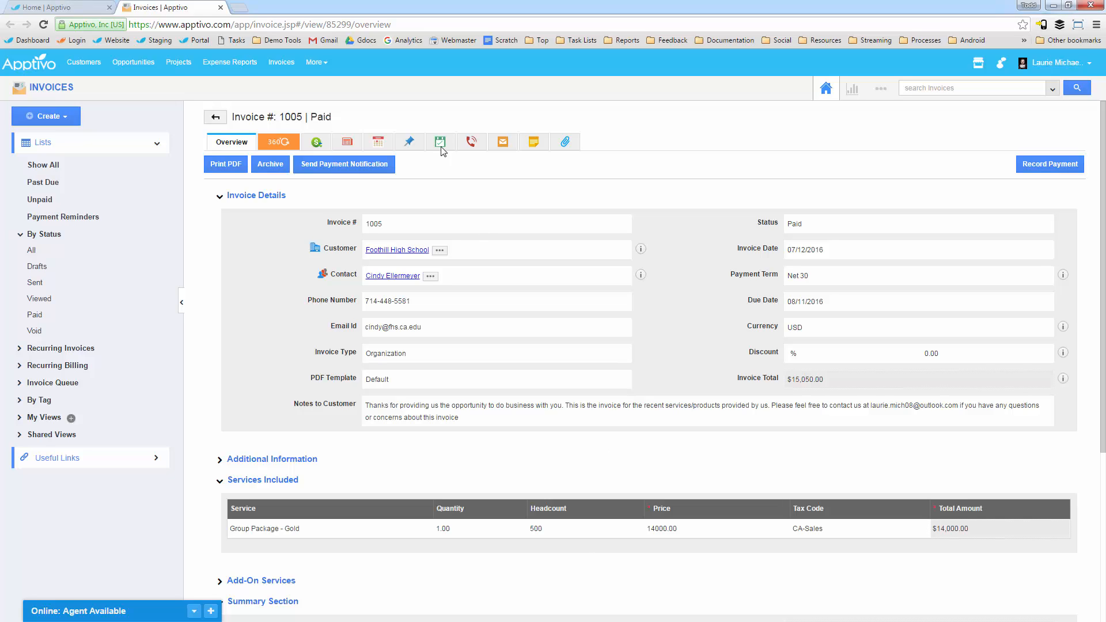
Step: Review the invoice's news feed, from its creation through the payment, call log, event and note entries
left_click(346, 143)
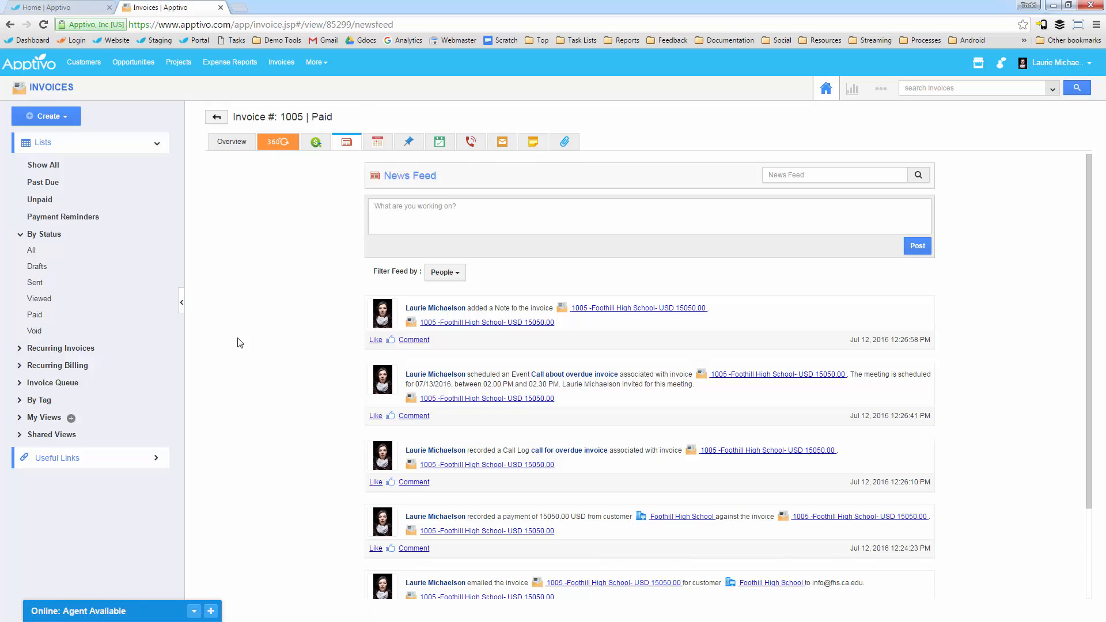
scroll(333, 376, "down", 2)
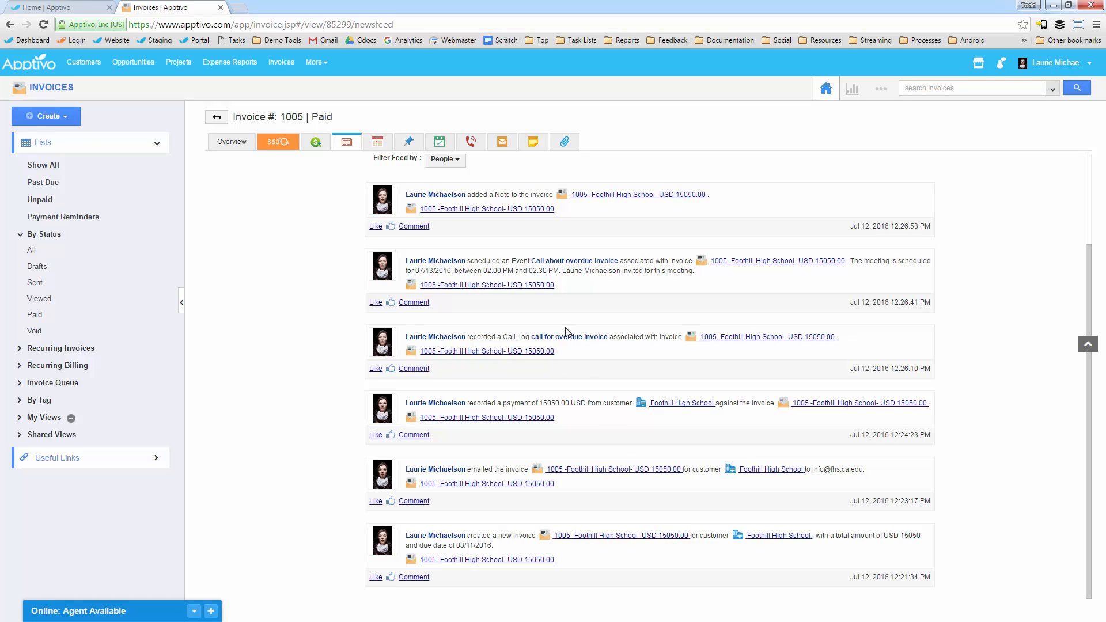
left_click_drag(506, 261, 537, 262)
left_click_drag(496, 193, 510, 194)
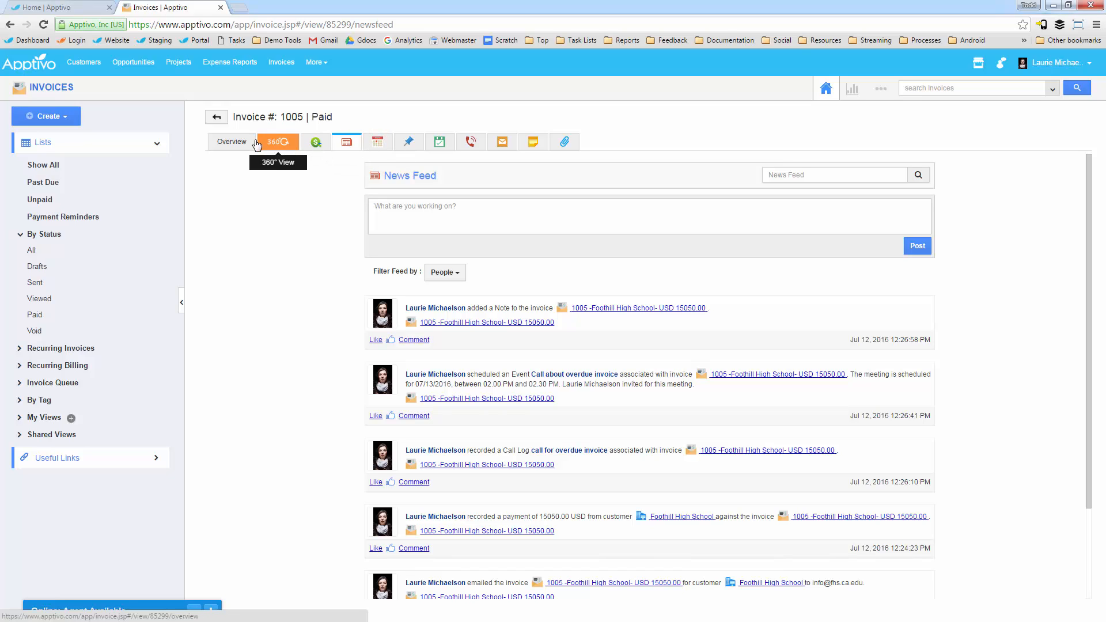
Step: Open the Foothill High School customer record from the invoice overview, review its details down to the social information, and close it
left_click(236, 144)
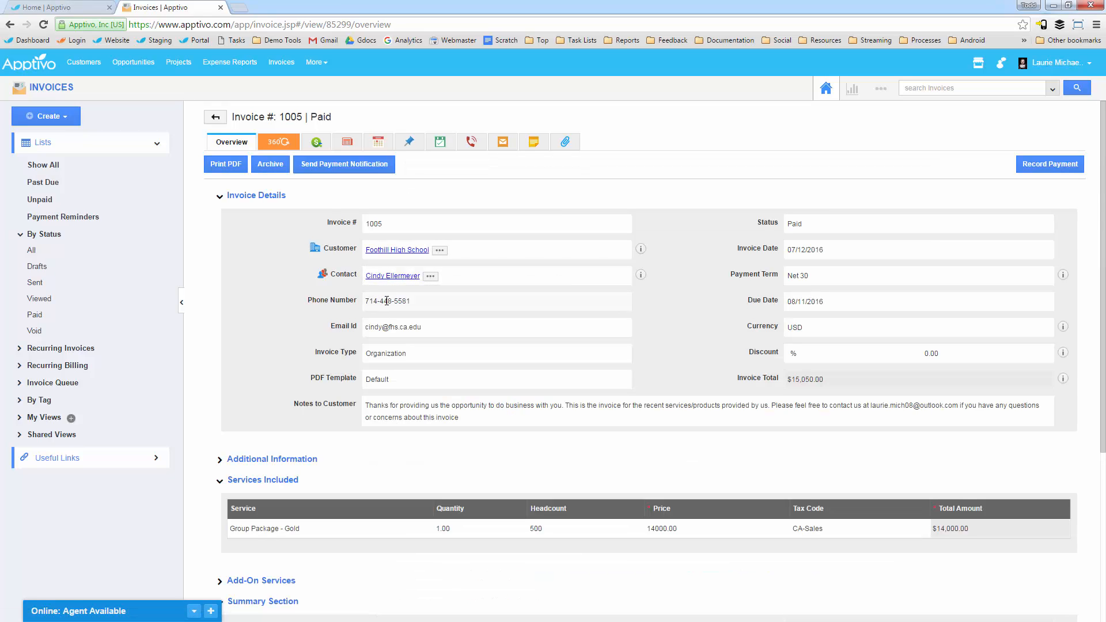
left_click(390, 251)
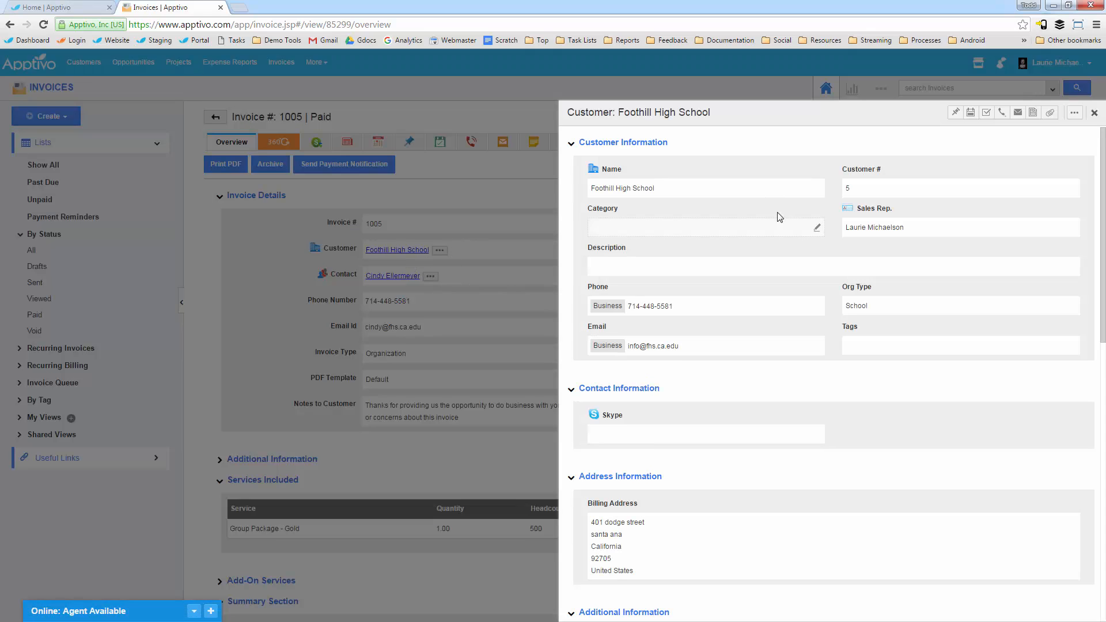
scroll(780, 265, "down", 3)
scroll(766, 323, "down", 2)
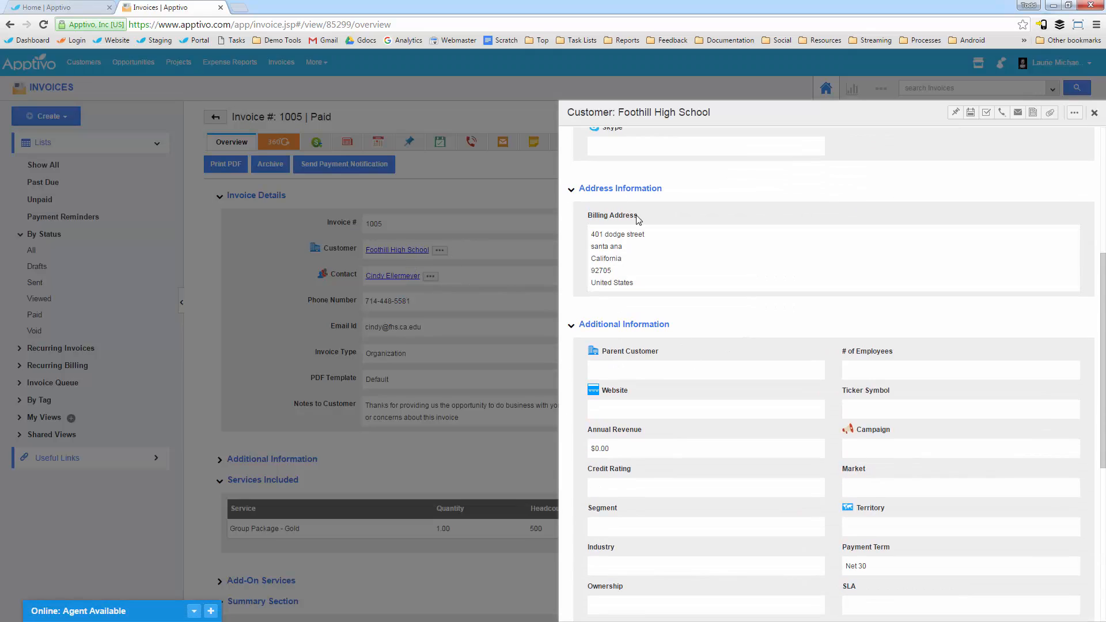
scroll(638, 219, "down", 6)
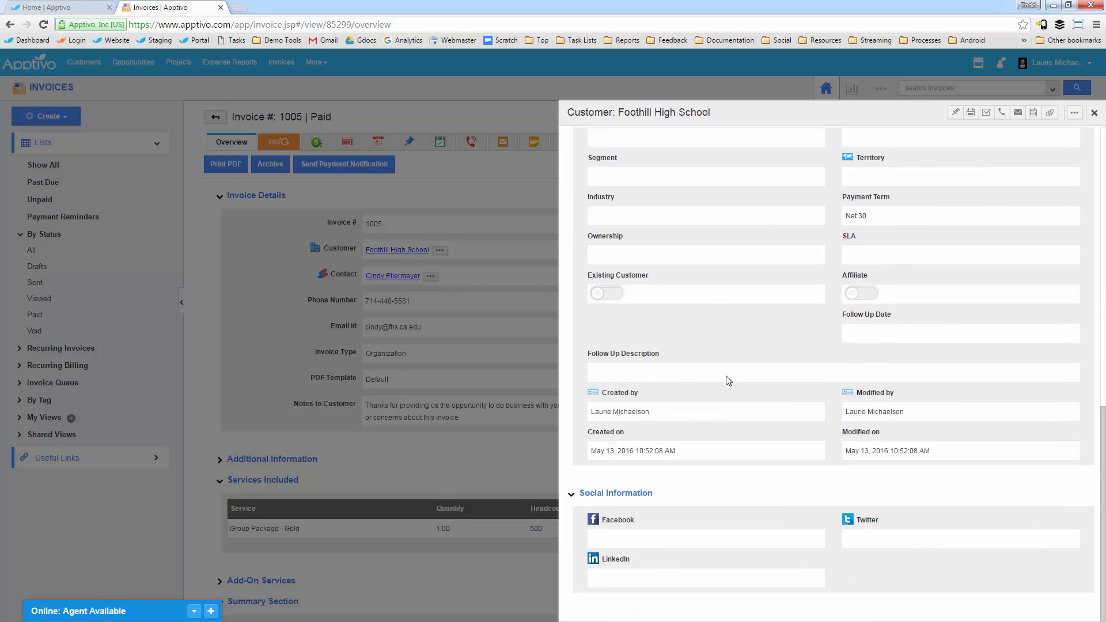
scroll(727, 381, "up", 14)
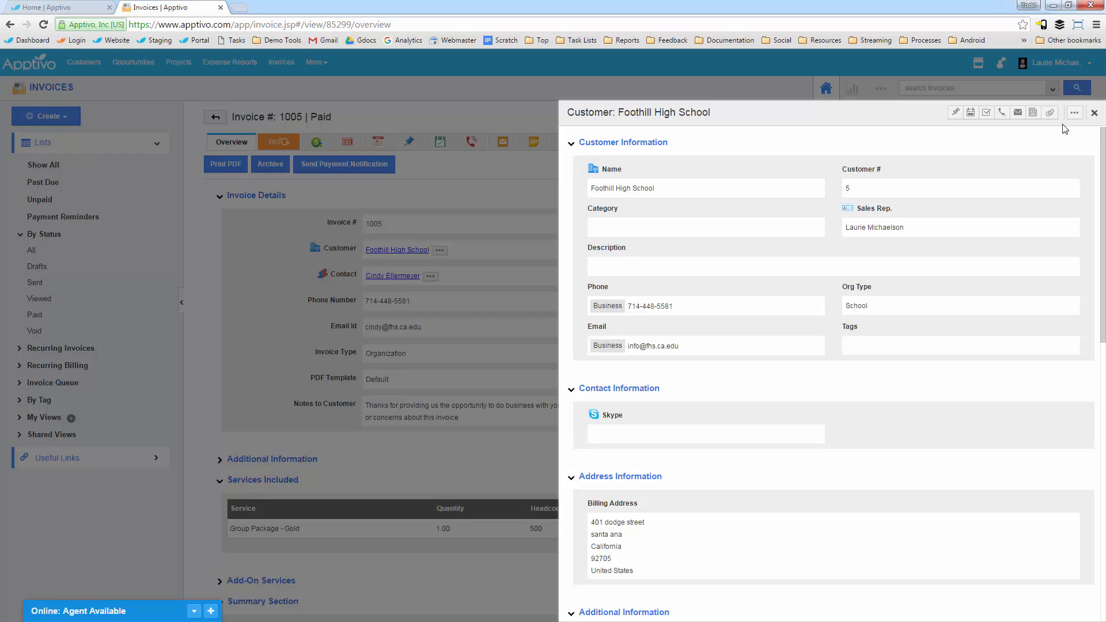
left_click(1094, 113)
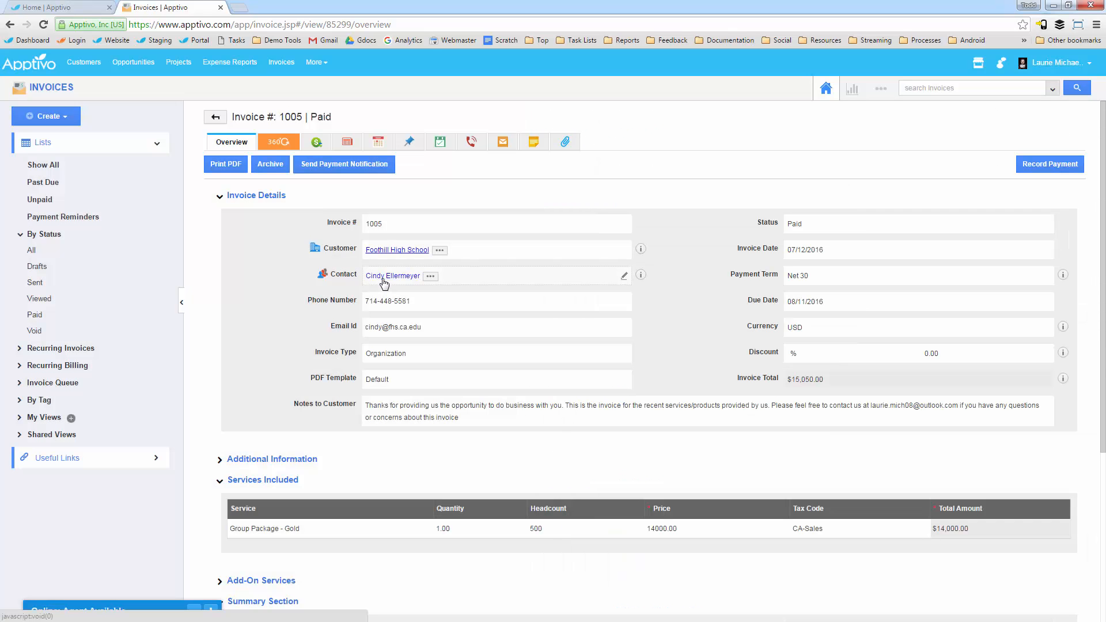
Step: Open the contact record linked in the invoice overview, review its contact and address information, and close it
left_click(384, 278)
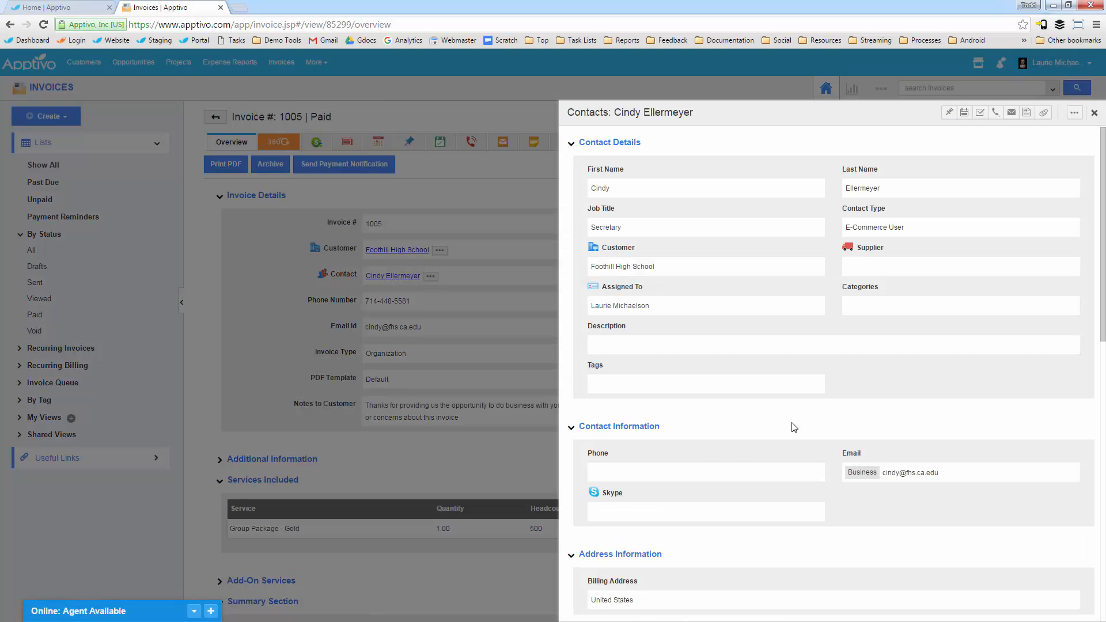
scroll(633, 438, "down", 1)
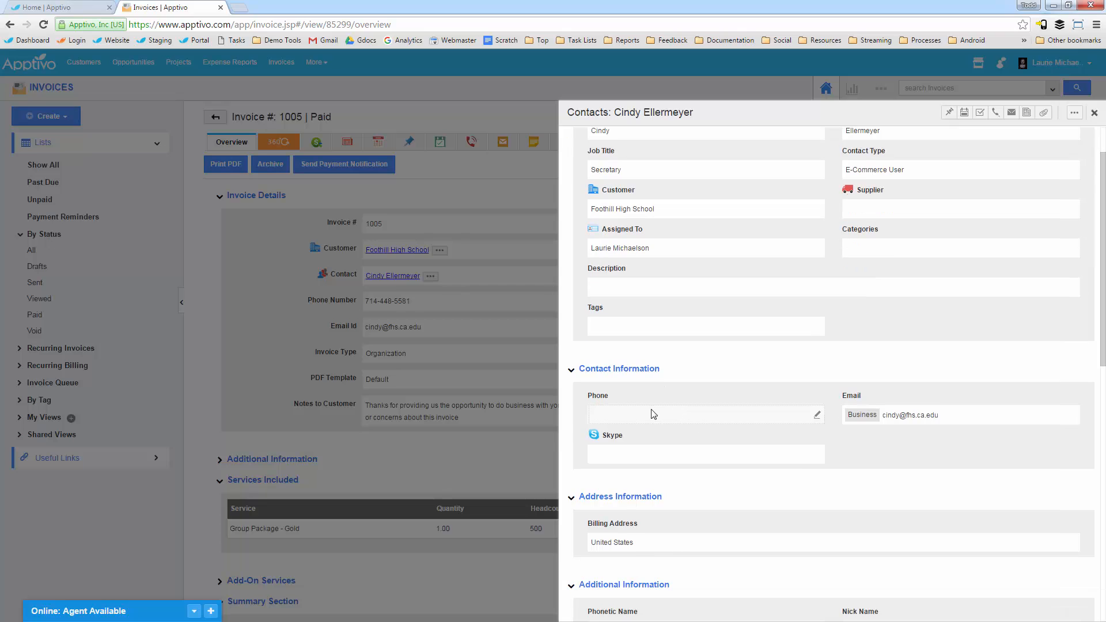
scroll(731, 434, "up", 1)
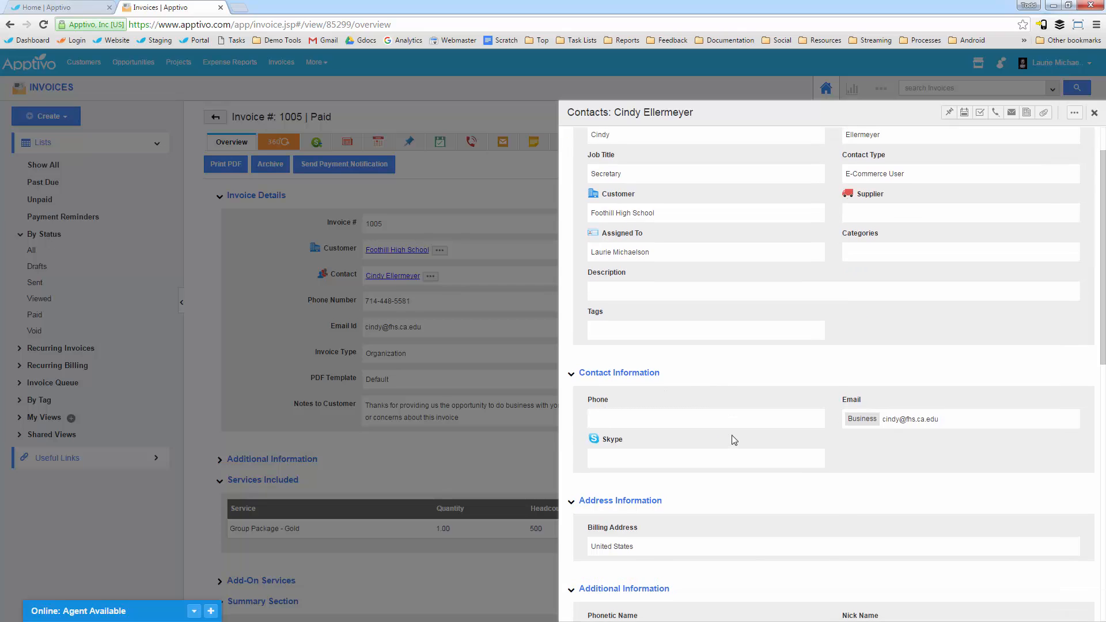
left_click(1094, 113)
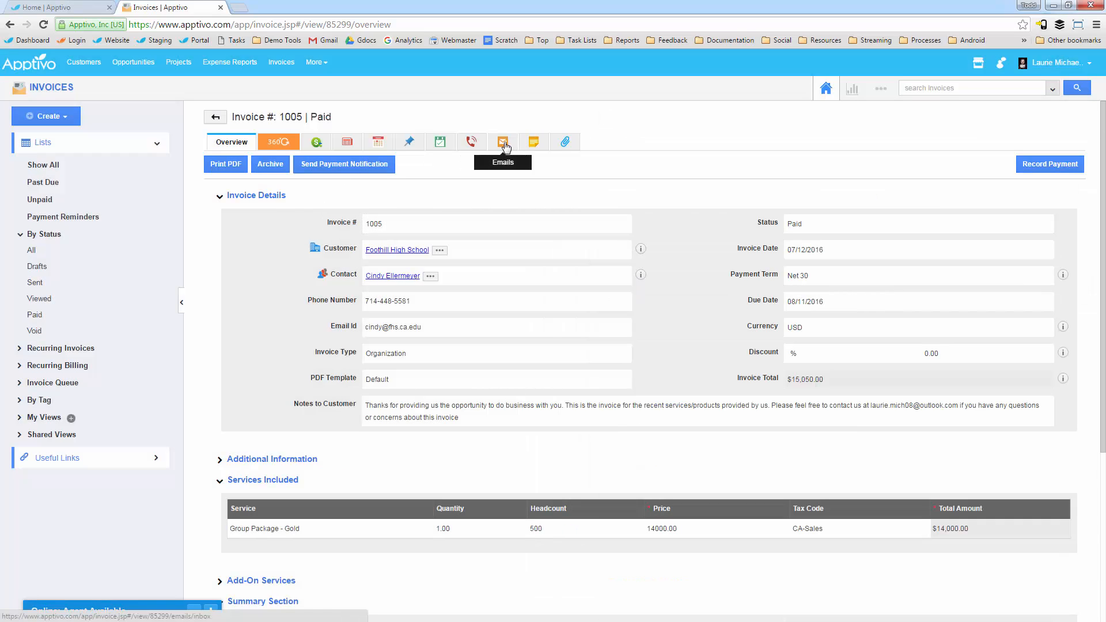
Step: View the sent emails associated with the invoice, then return to the invoice overview
left_click(503, 144)
left_click(225, 174)
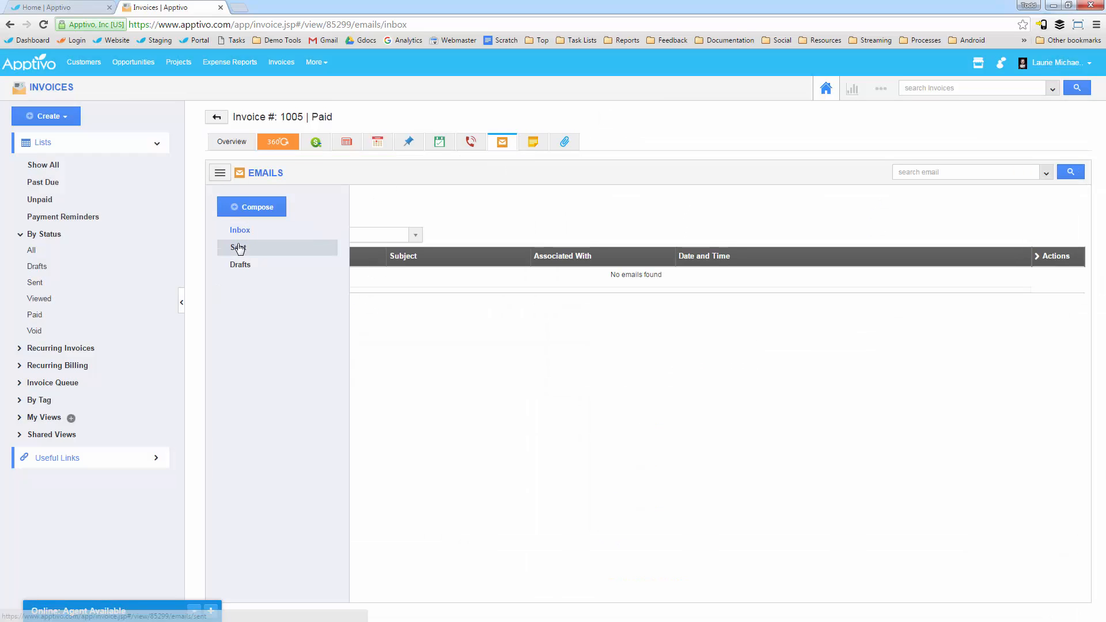
left_click(238, 246)
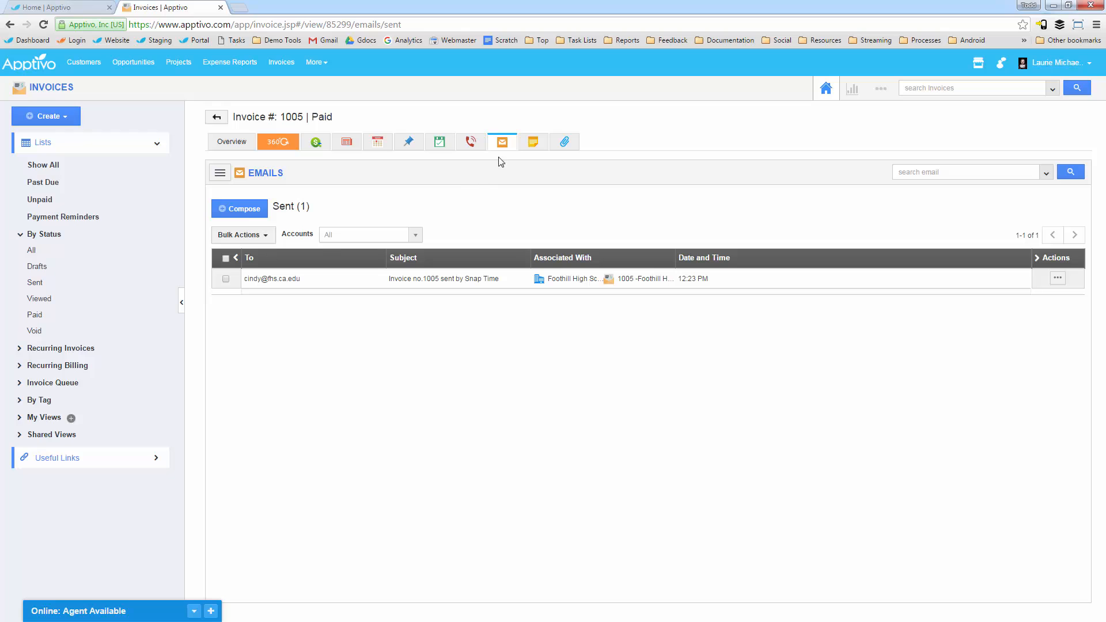
left_click(233, 143)
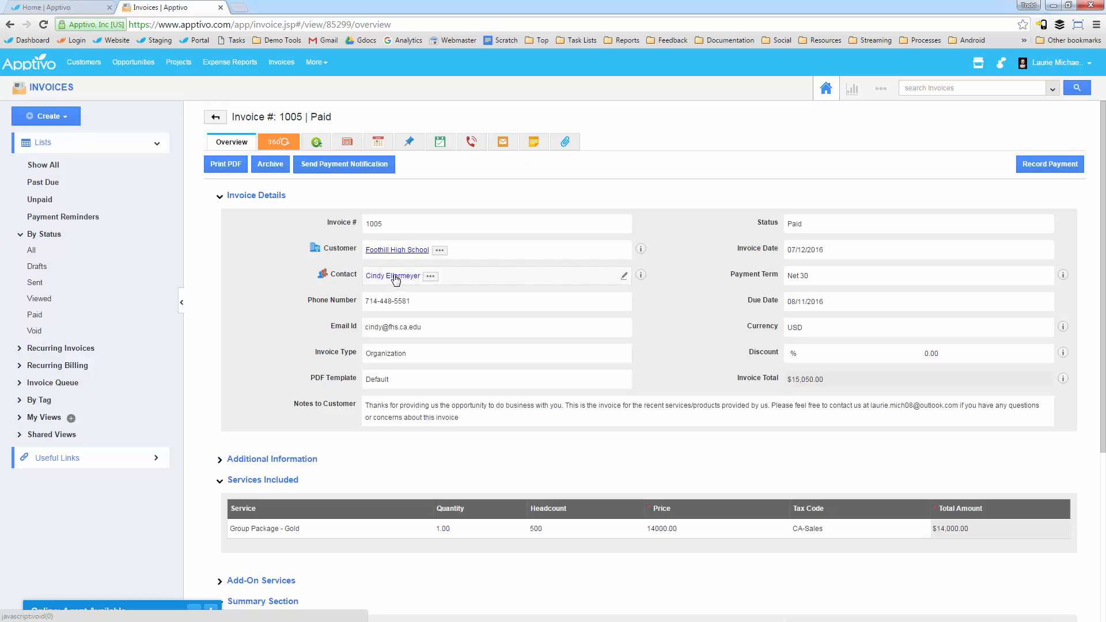
Step: Open the invoice contact's full record, check its news feed and sent emails, and return to its overview
left_click(430, 277)
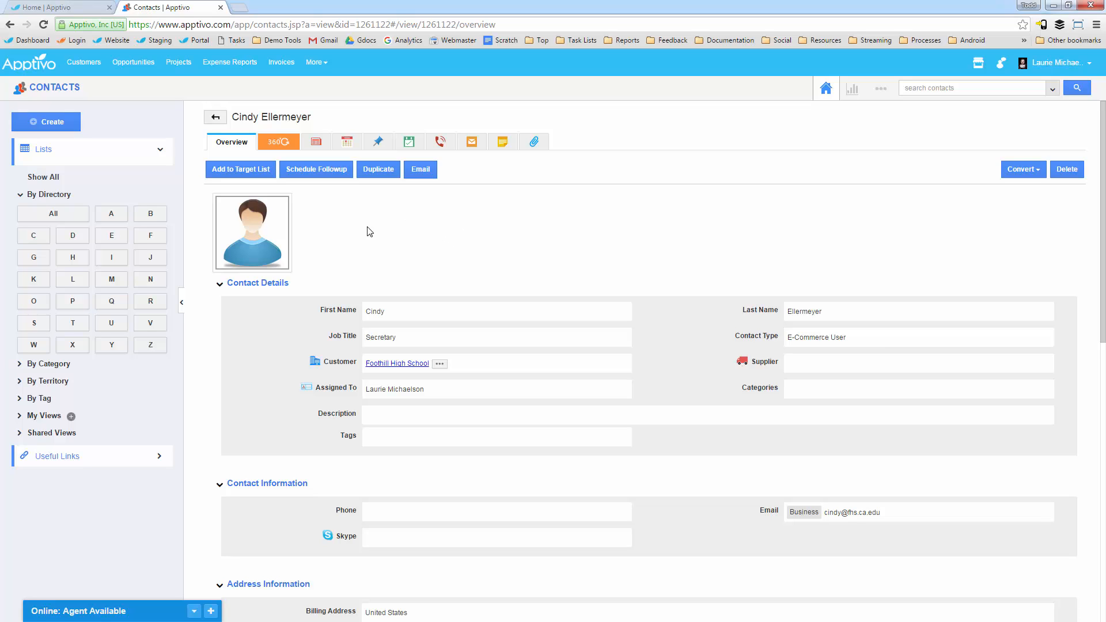
left_click(316, 143)
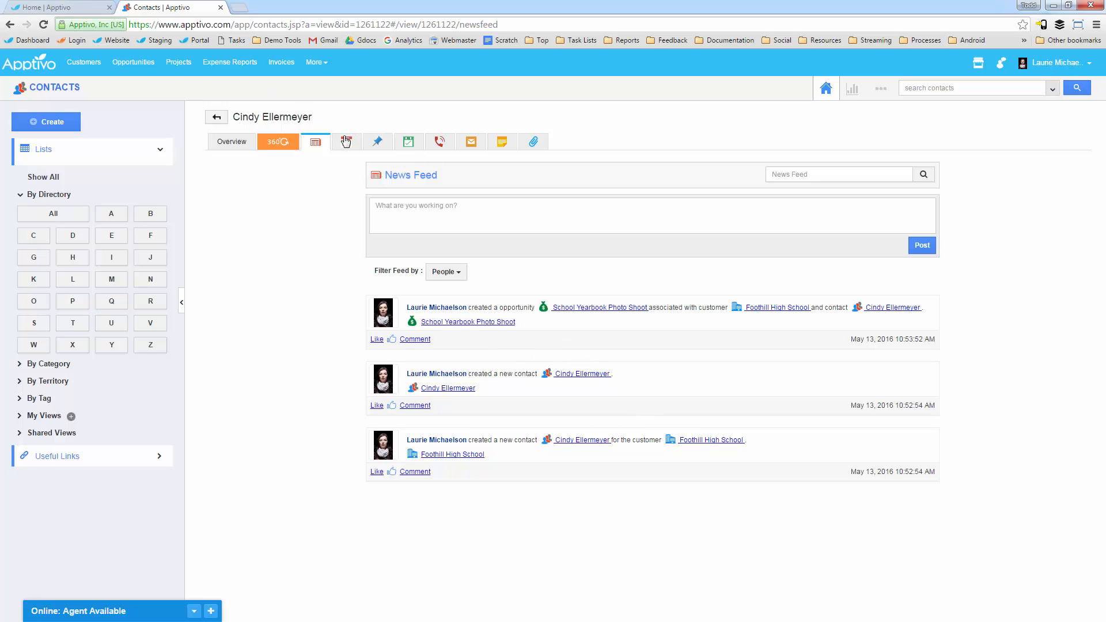
left_click(468, 139)
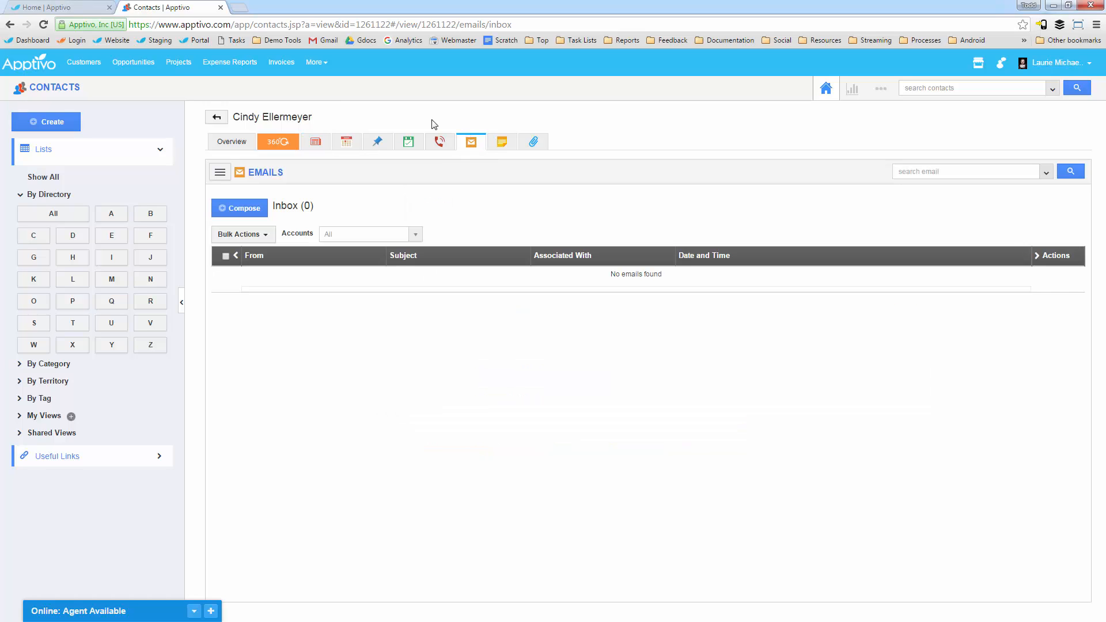
left_click(226, 174)
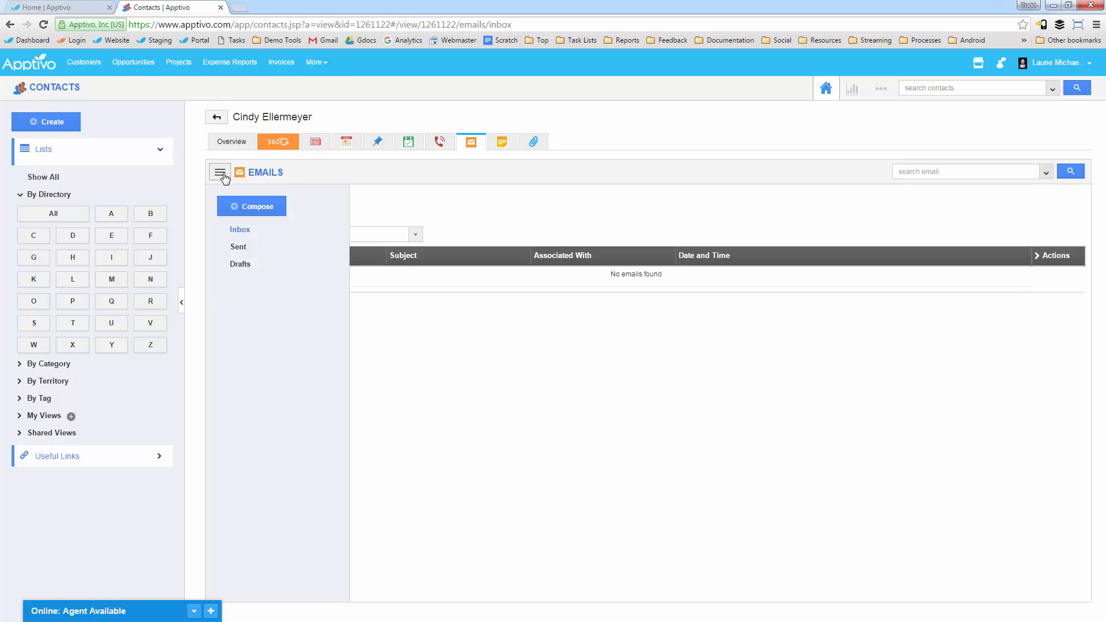
left_click(240, 249)
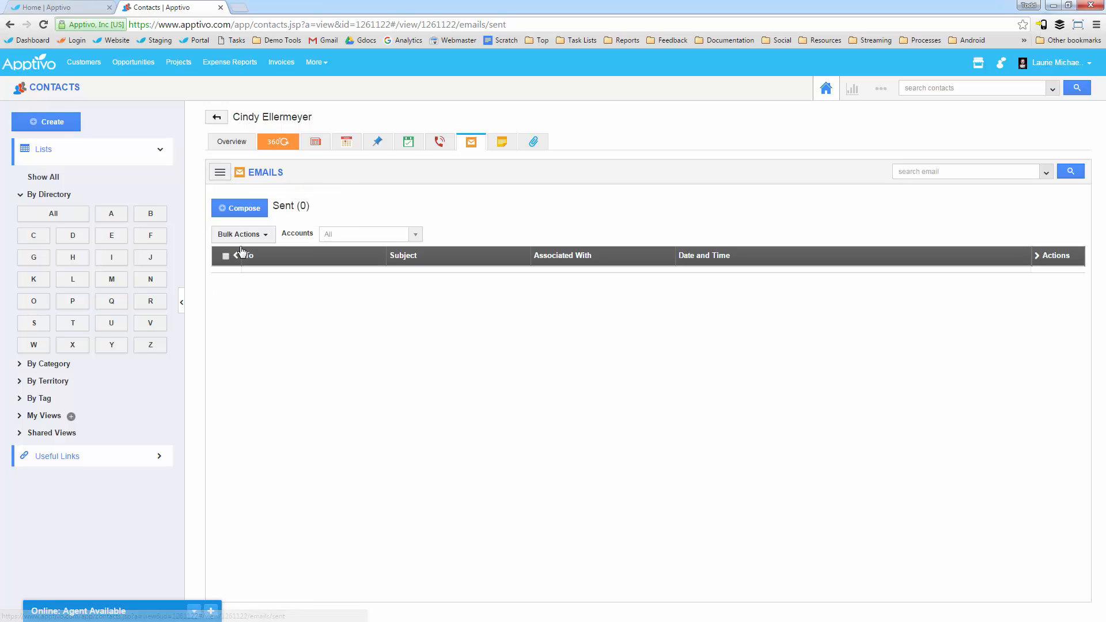
left_click(235, 144)
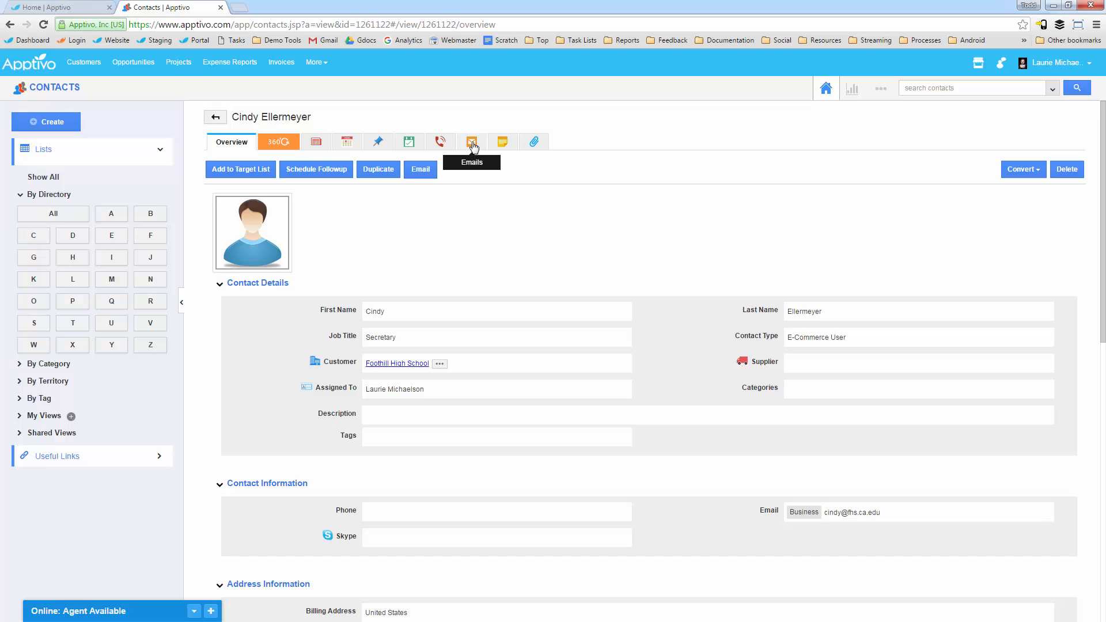
Step: Review the contact's linked opportunities, estimates and invoices in the 360° view, then return to the contact overview
left_click(282, 148)
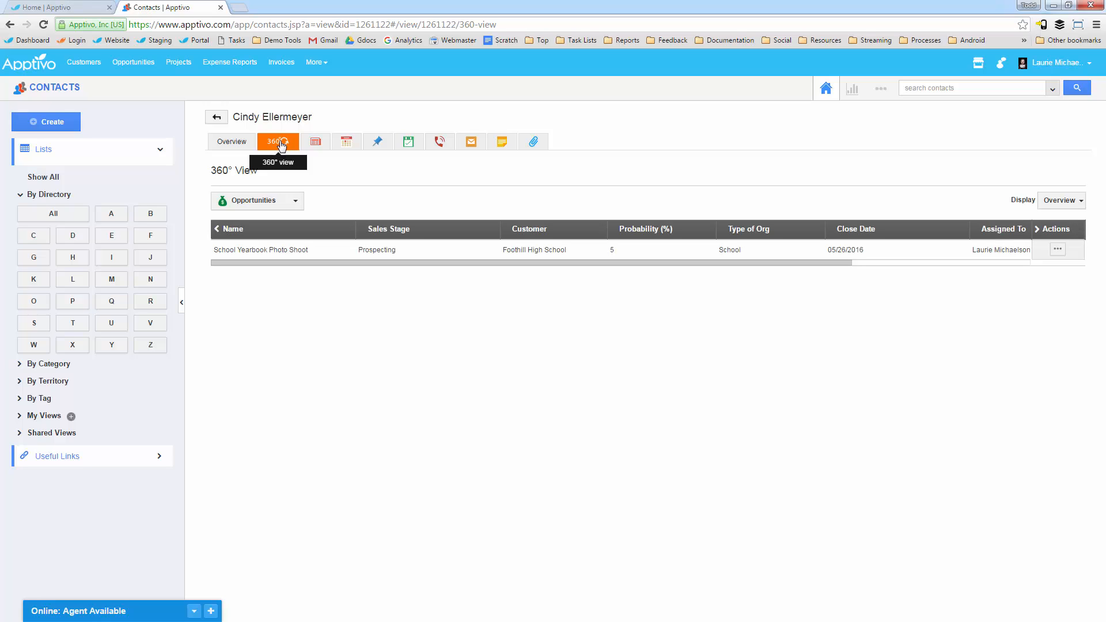
left_click(270, 201)
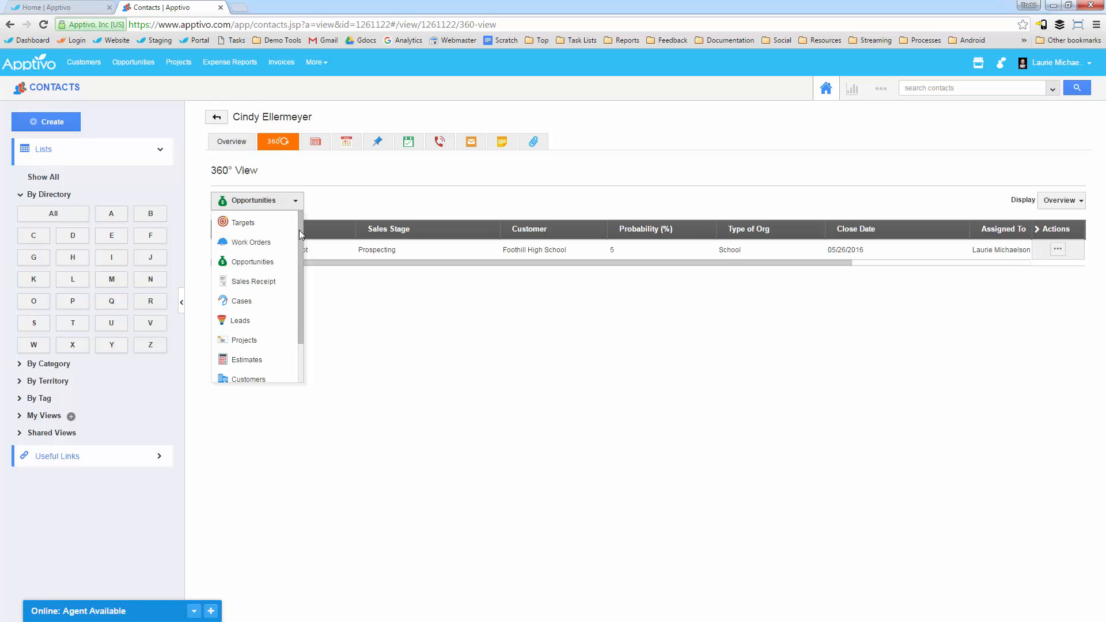
left_click_drag(299, 230, 296, 282)
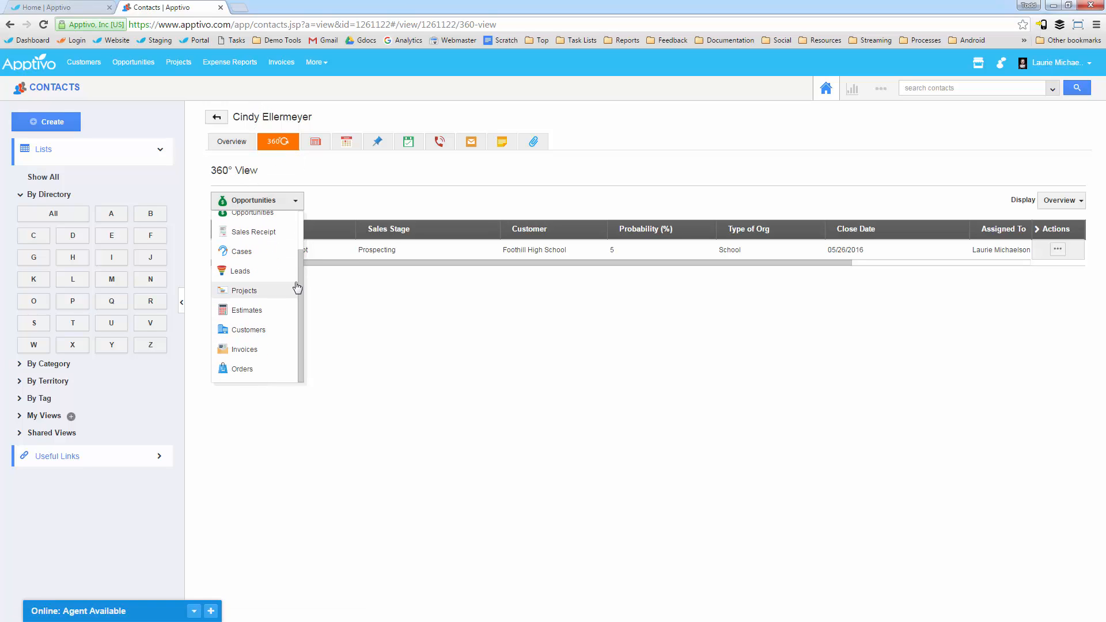
left_click(256, 314)
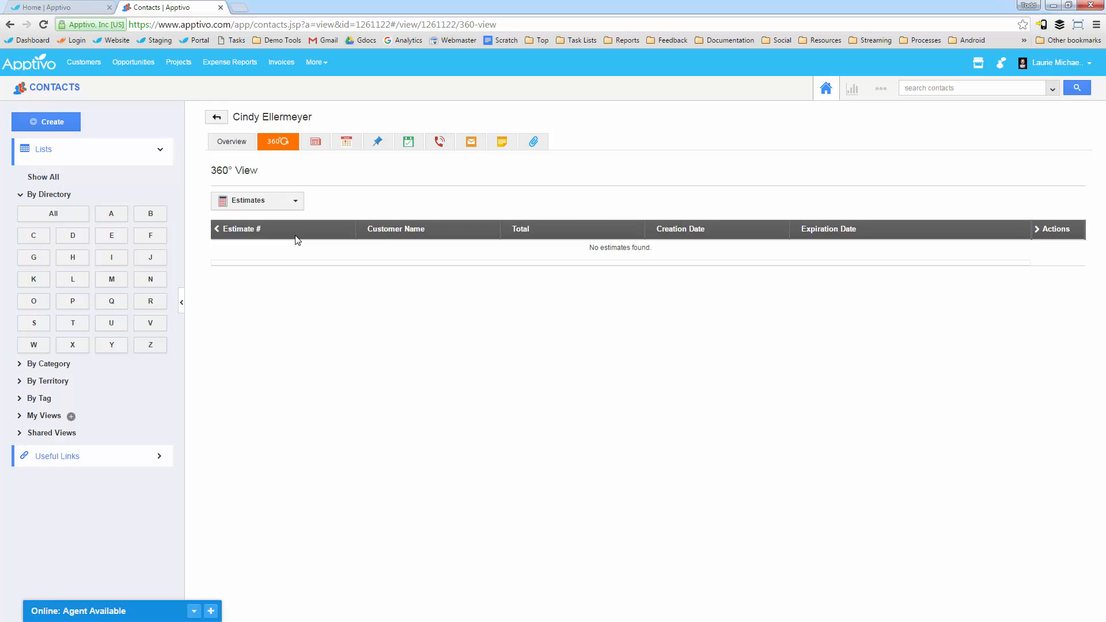
left_click(242, 203)
left_click(244, 350)
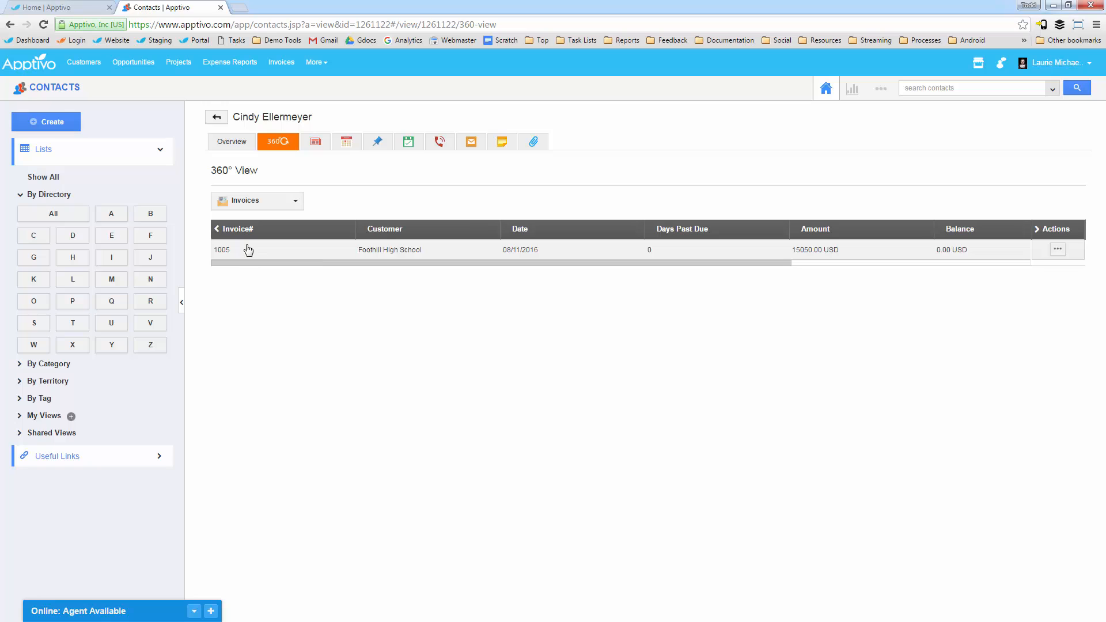
left_click(232, 144)
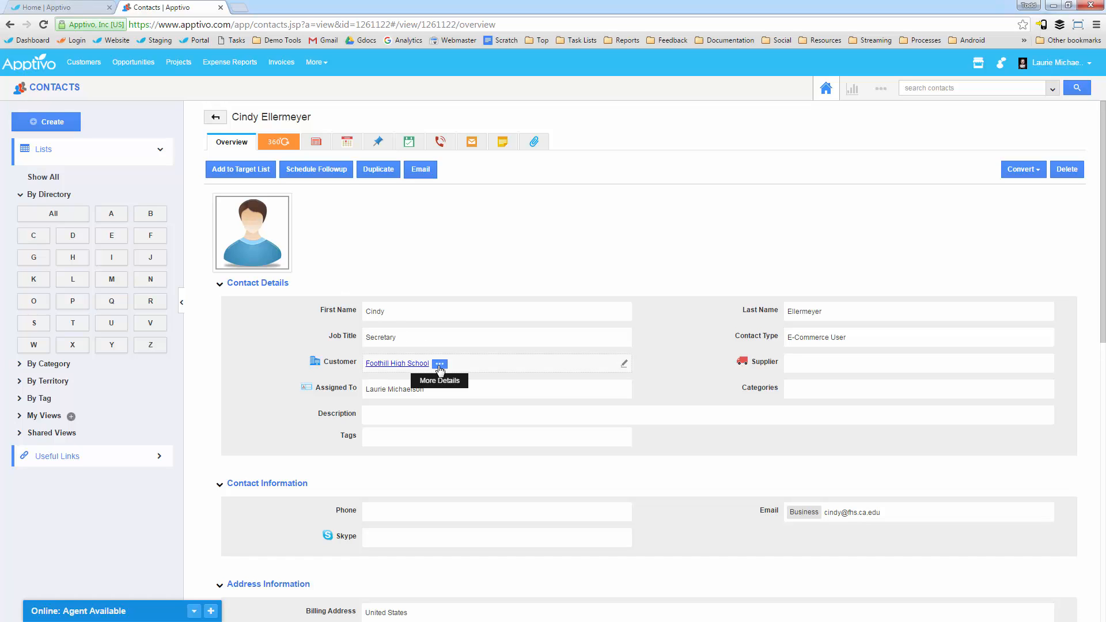
Step: Open the full Foothill High School customer record from the contact and view its linked invoices and opportunities in the 360° view
left_click(440, 366)
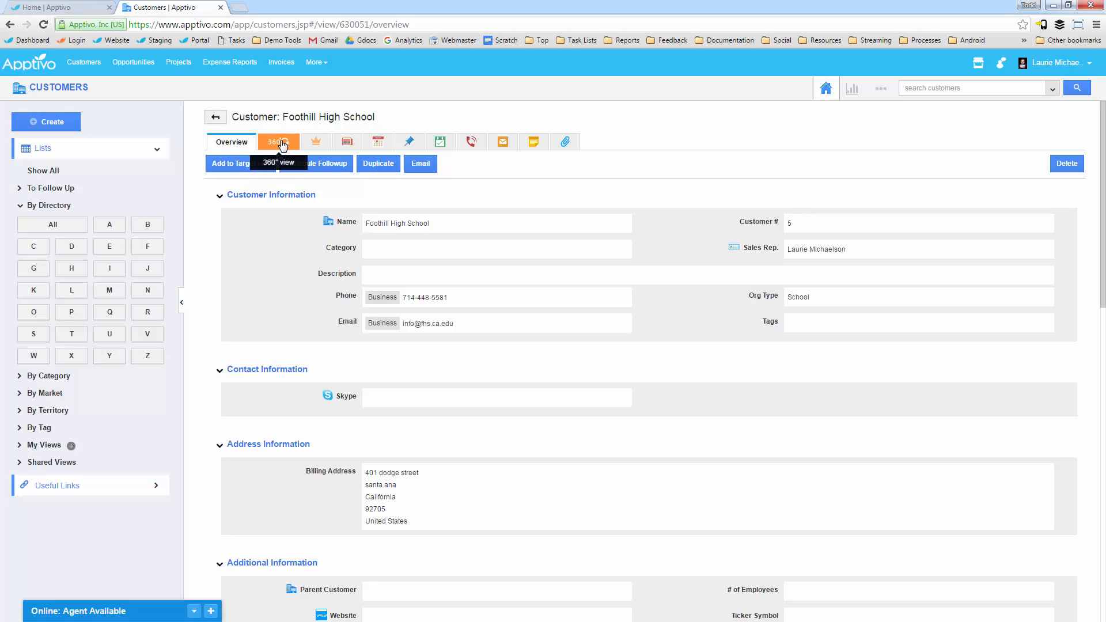
left_click(281, 146)
left_click(296, 171)
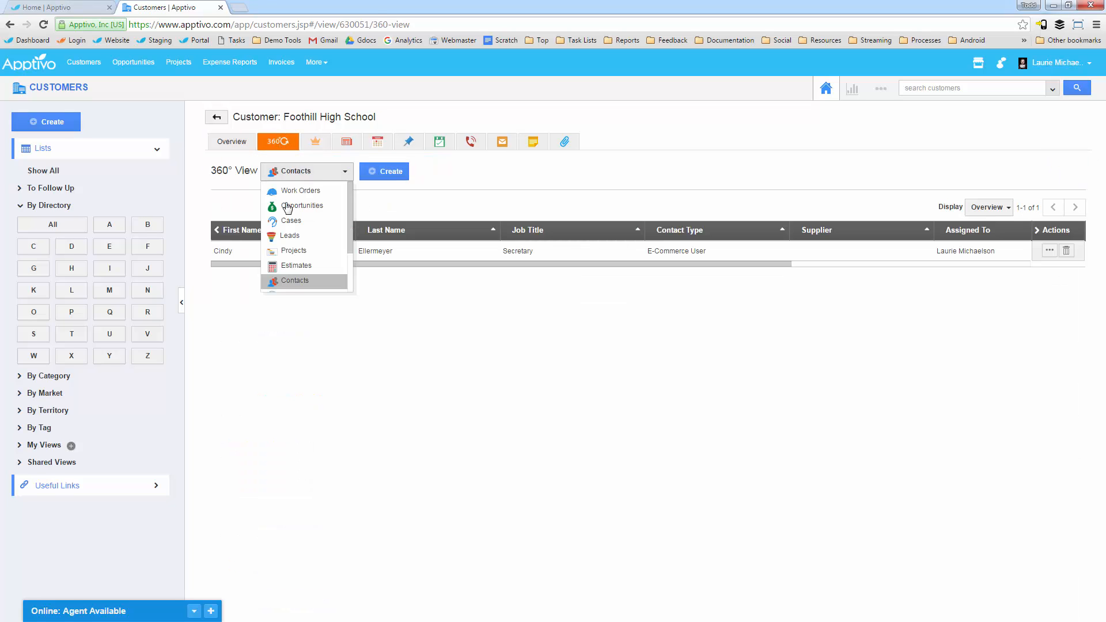
scroll(295, 250, "down", 2)
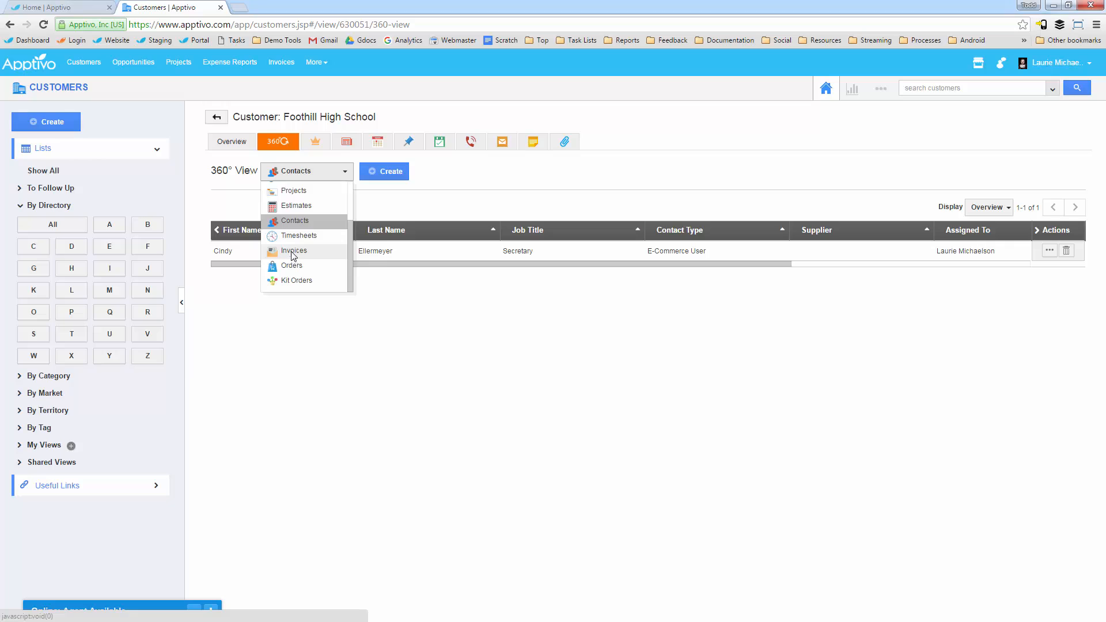
left_click(293, 251)
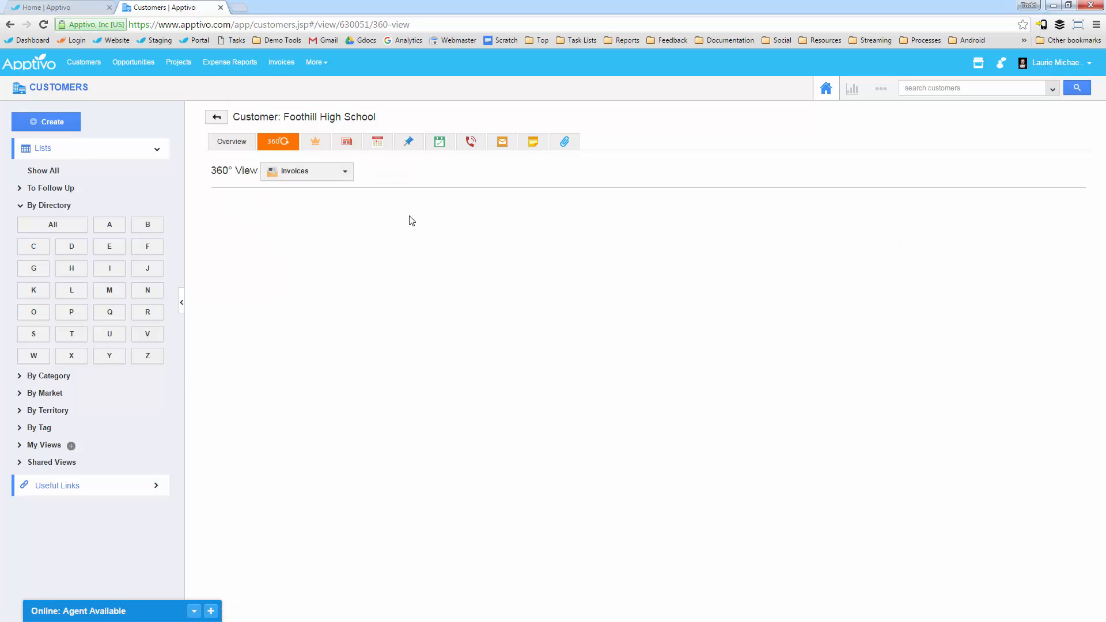
left_click(283, 172)
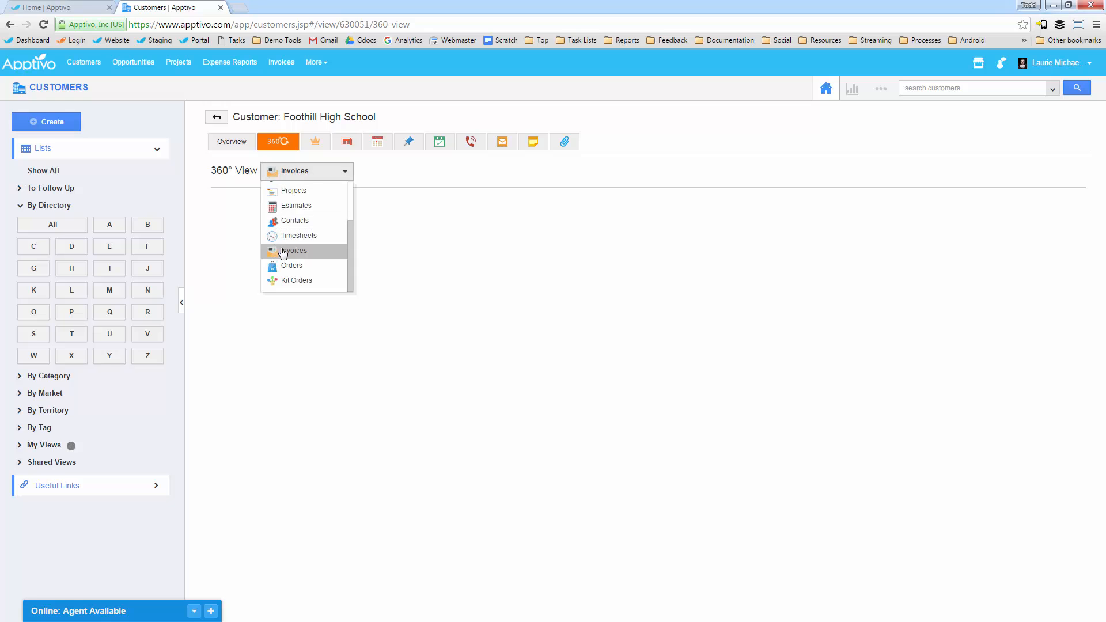
scroll(291, 230, "up", 2)
left_click(296, 206)
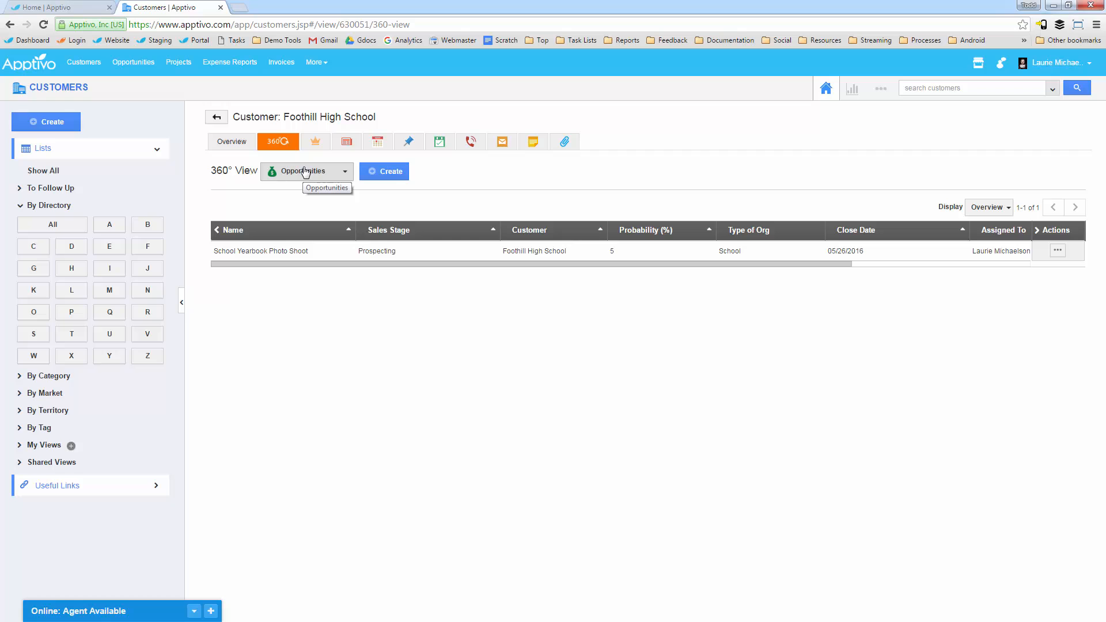
Step: Review the Foothill High School customer's news feed, including its payment, emailed invoice, project and opportunity entries
left_click(346, 141)
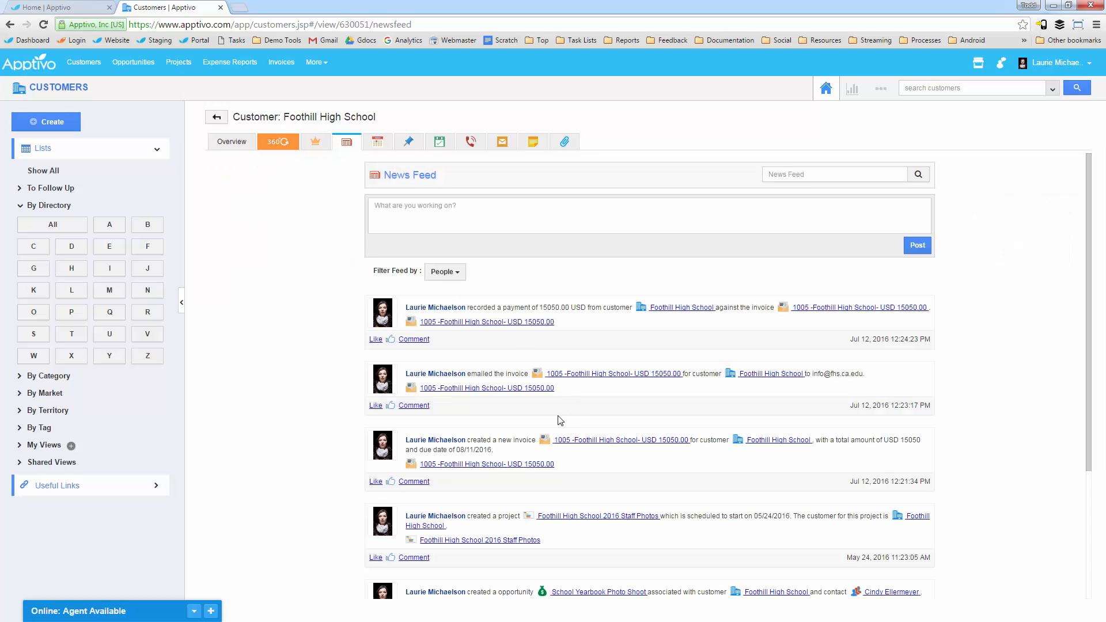
scroll(561, 421, "down", 3)
scroll(554, 327, "up", 3)
scroll(545, 351, "down", 3)
scroll(547, 369, "up", 3)
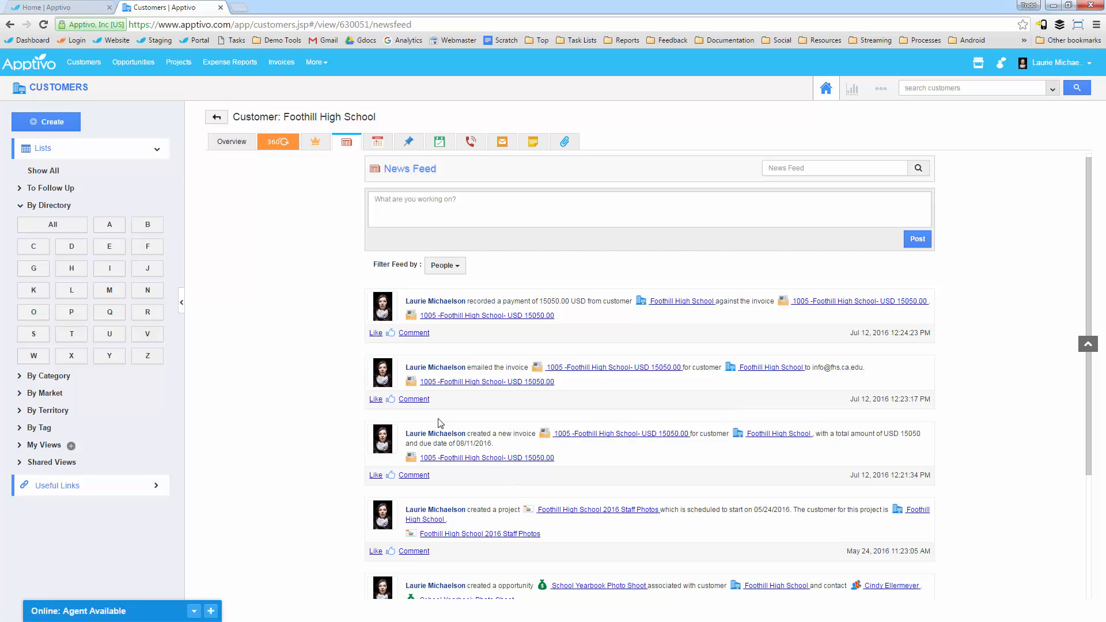
Step: Open invoice 1005 for Foothill High School from the Invoices app, then return to the list of all invoices
left_click(280, 68)
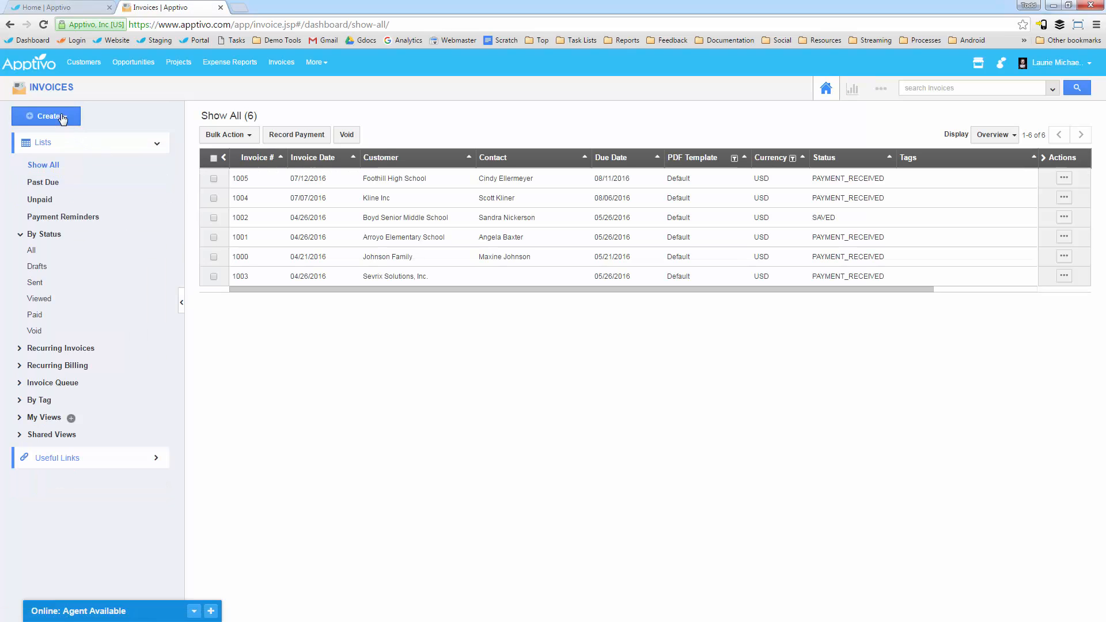
left_click(1063, 179)
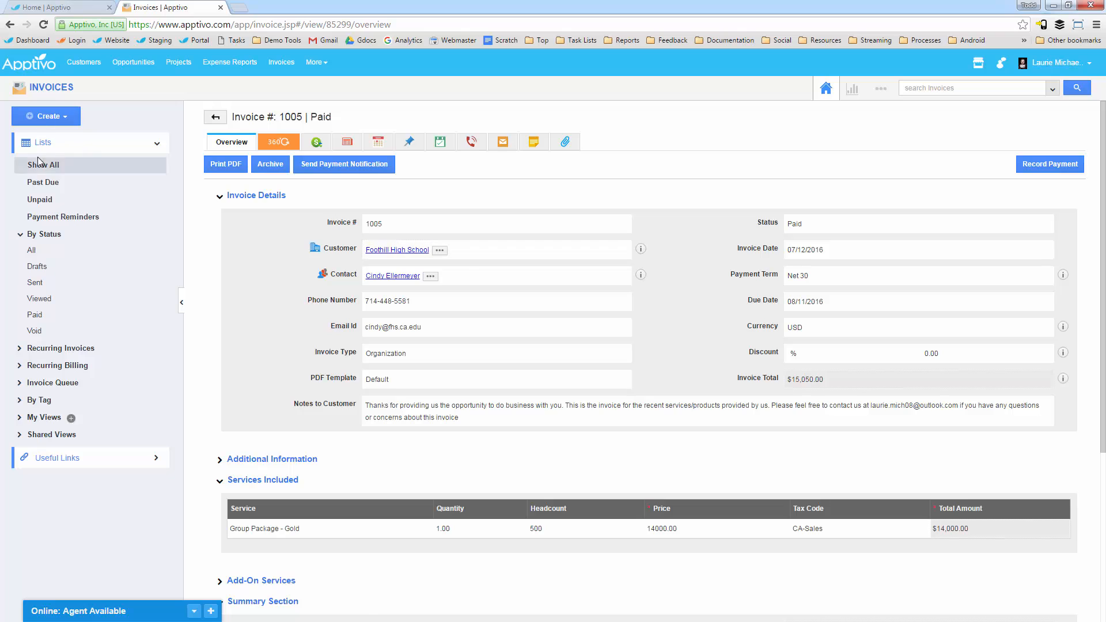
left_click(74, 167)
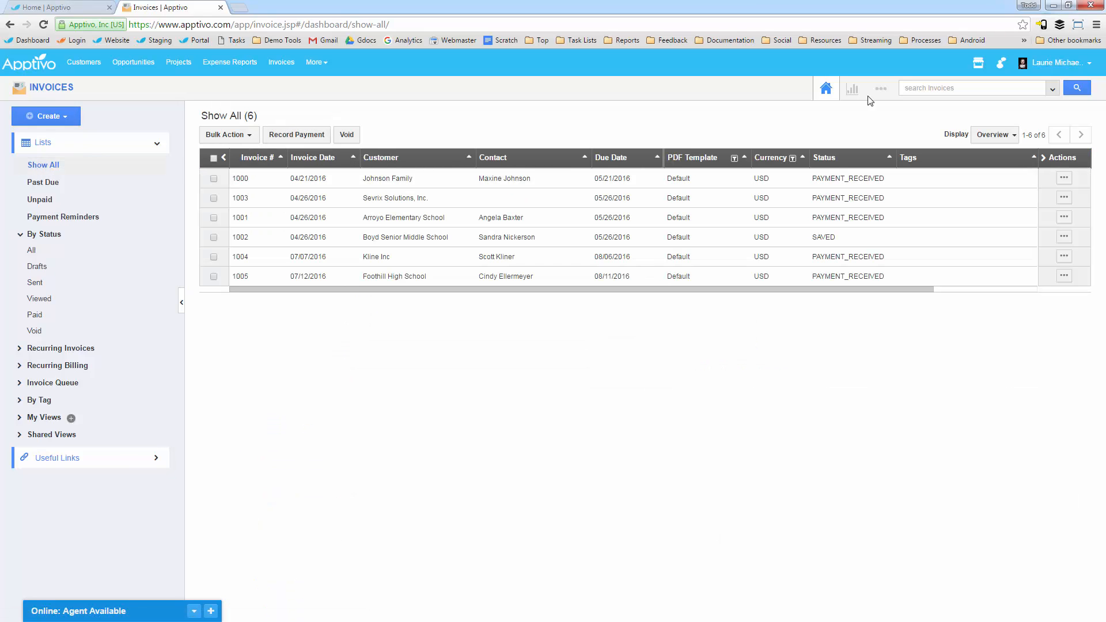
Step: Open the Invoices app settings and expand the Customize App, Accounting Rules, Payments, Invoice and Email sections
left_click(880, 89)
left_click(856, 128)
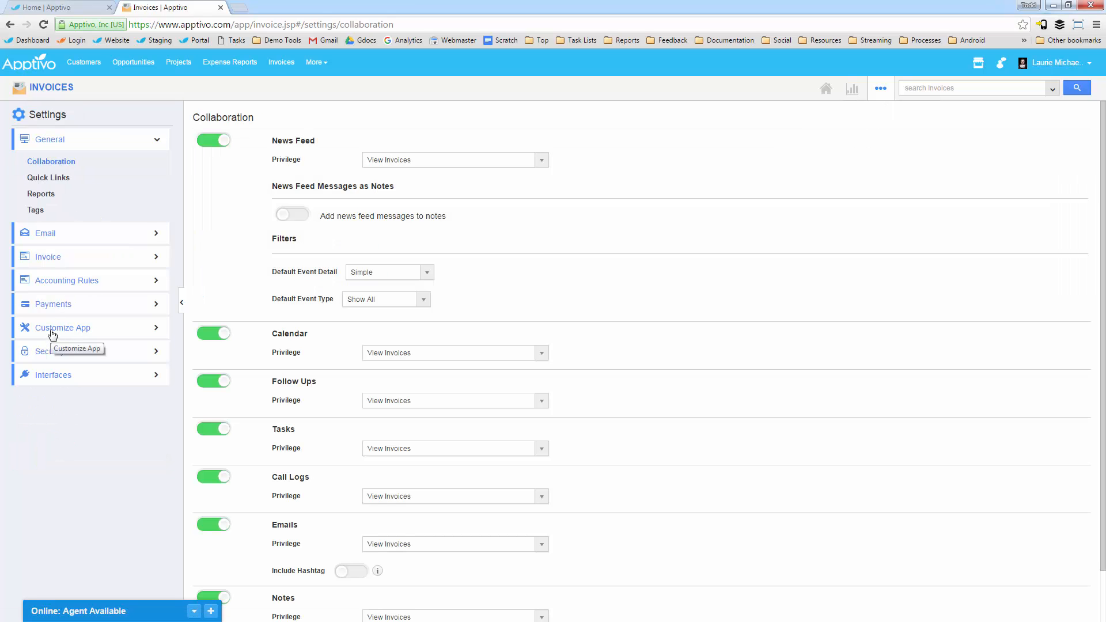
left_click(52, 335)
left_click(65, 283)
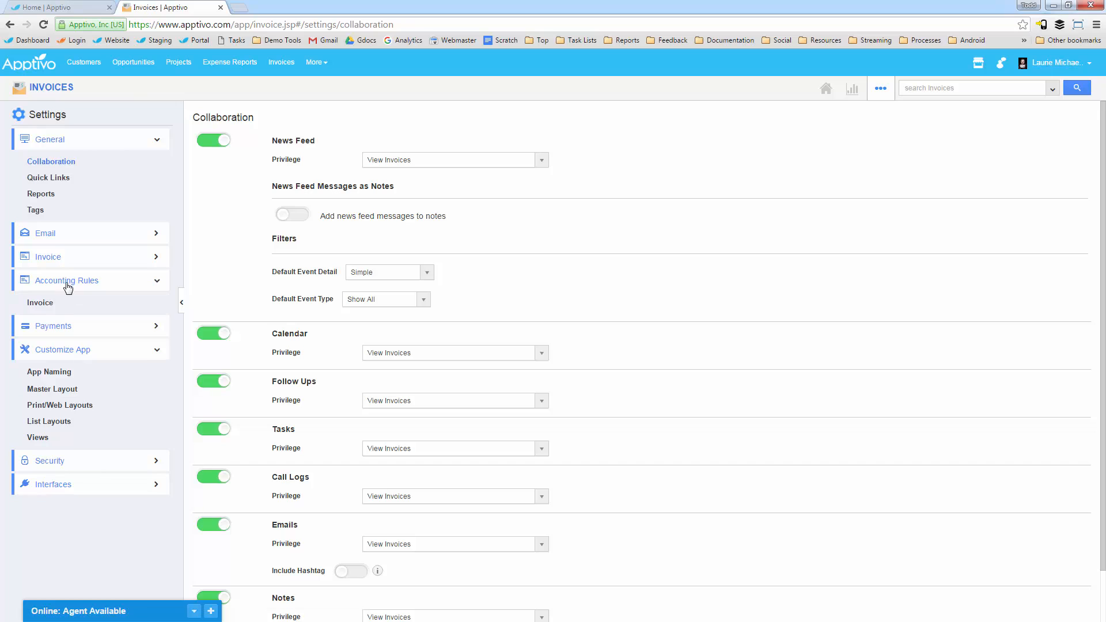
left_click(67, 326)
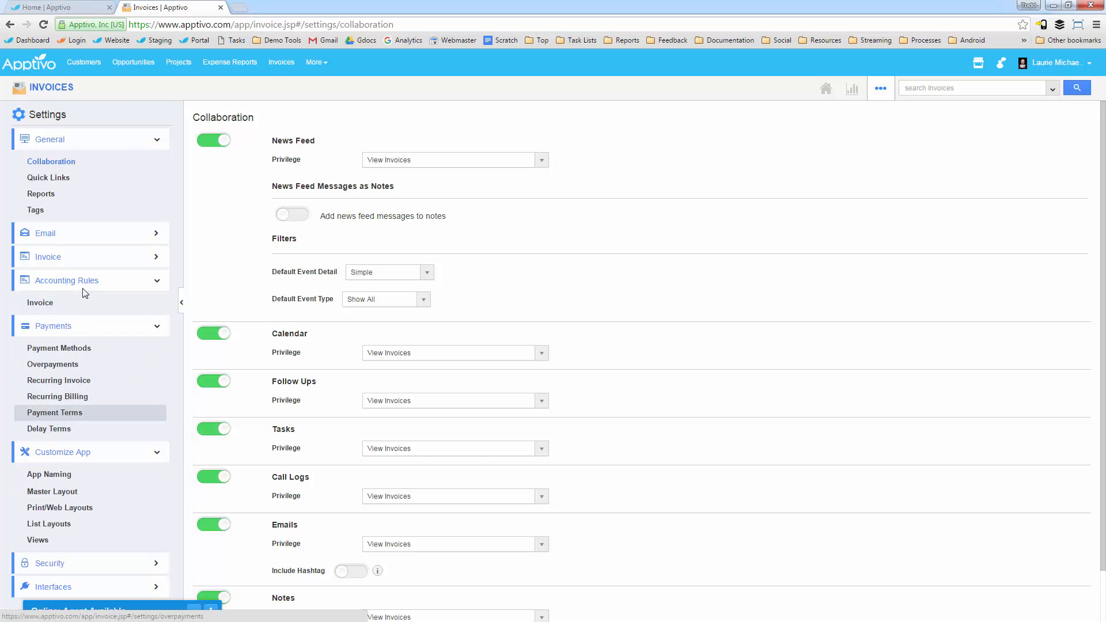
left_click(82, 261)
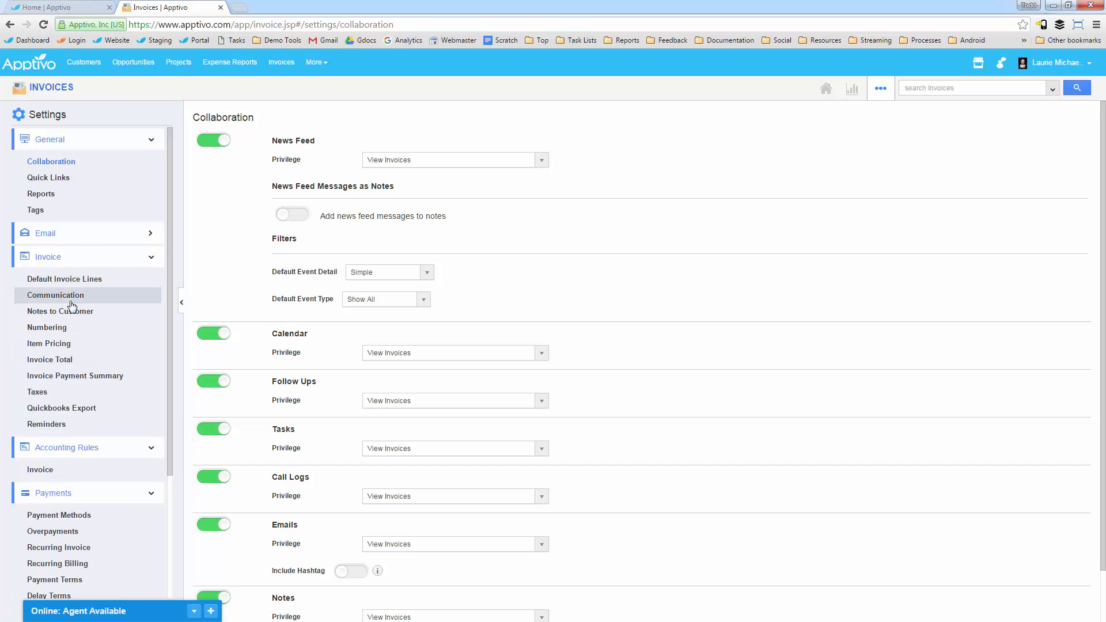
left_click(91, 238)
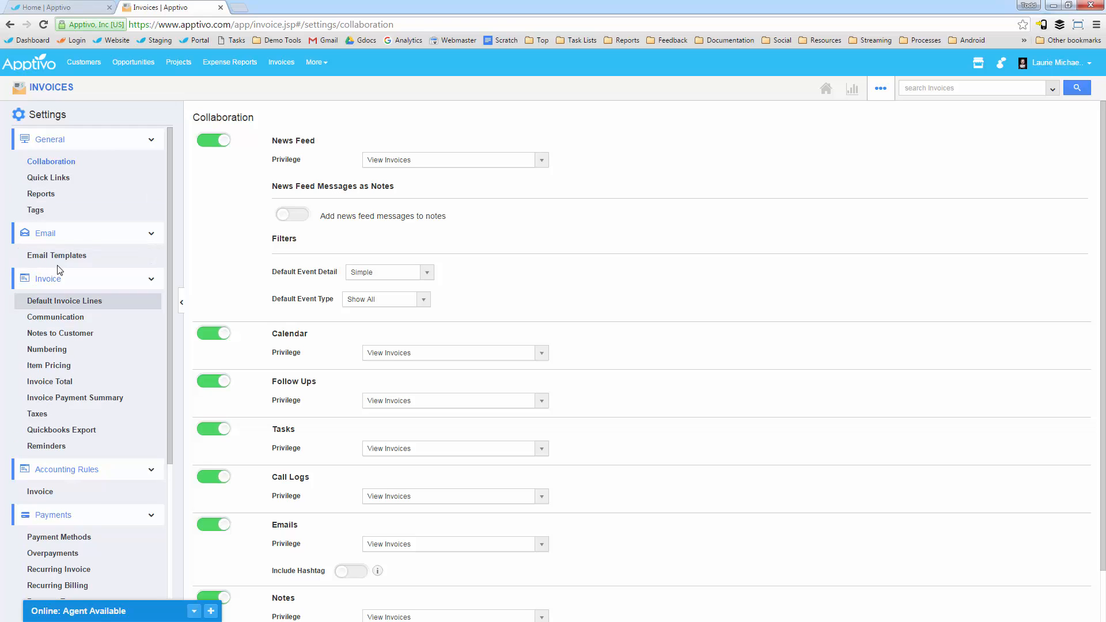
Step: Look at the email templates settings and the blank form for a new email template, then expand the Security settings section
left_click(32, 256)
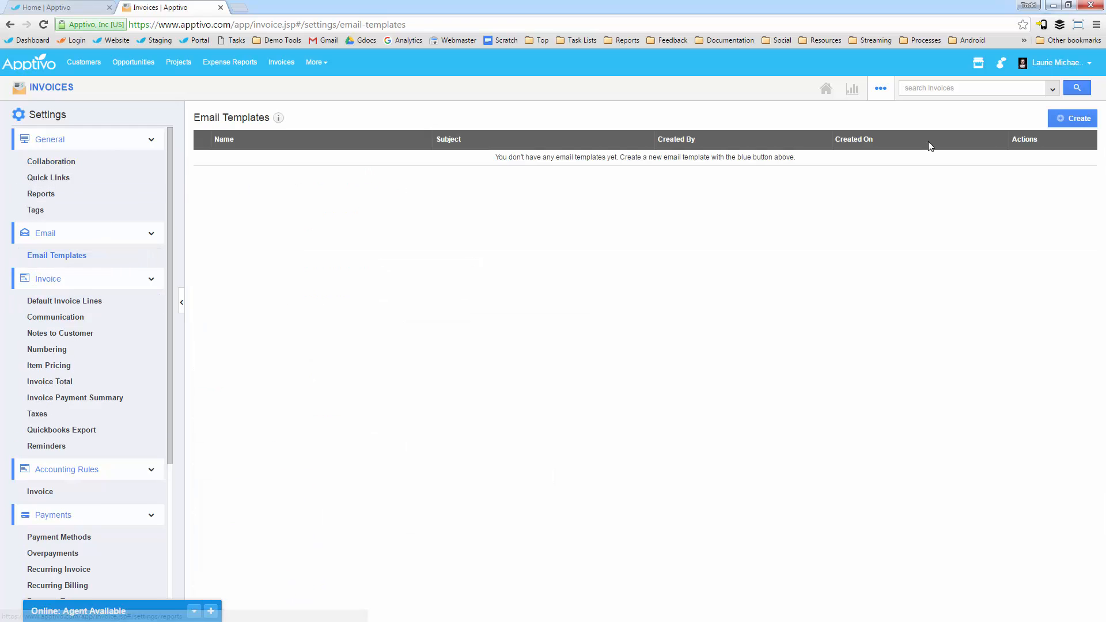
left_click(1072, 118)
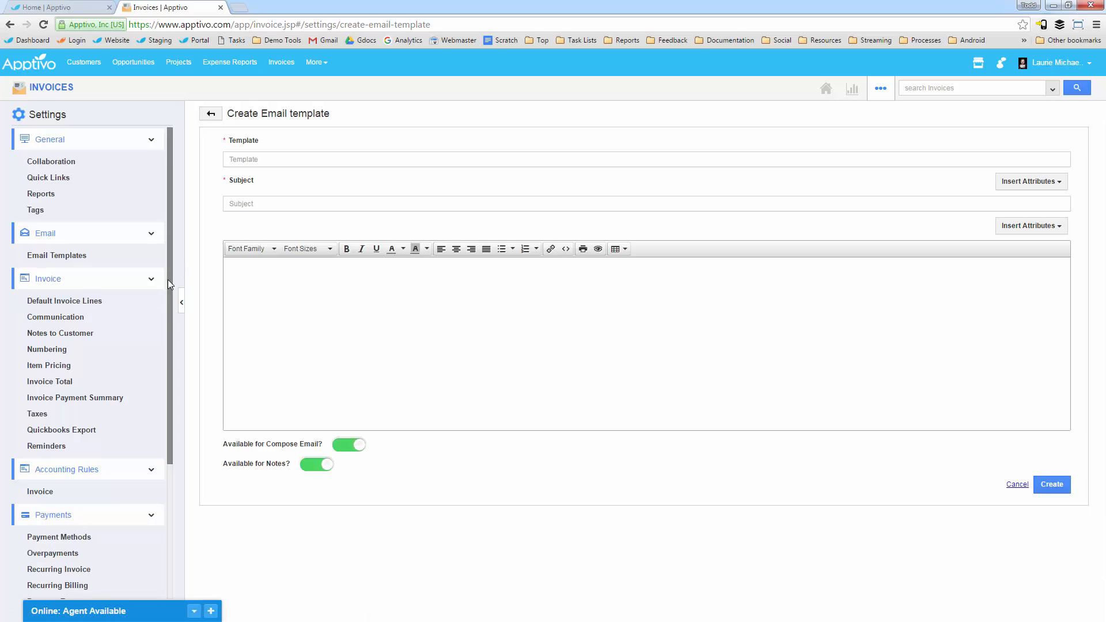
scroll(87, 403, "down", 3)
left_click(82, 563)
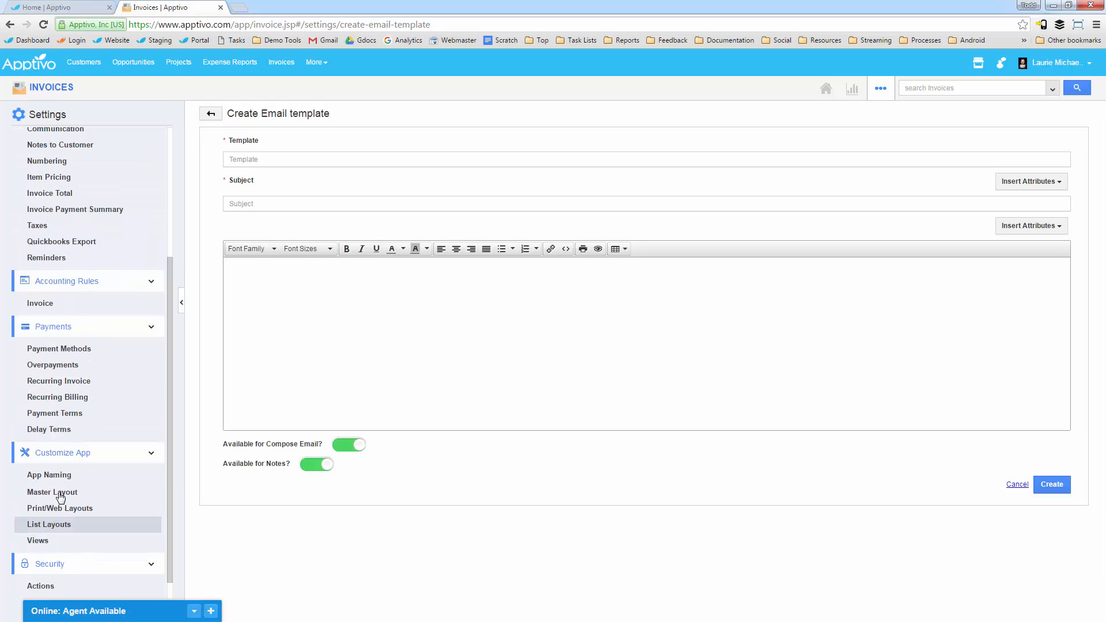
Step: Review the invoice Master Layout from Invoice Details down to Timesheets and inspect the Total Amount column's properties in Services Included
scroll(66, 518, "down", 1)
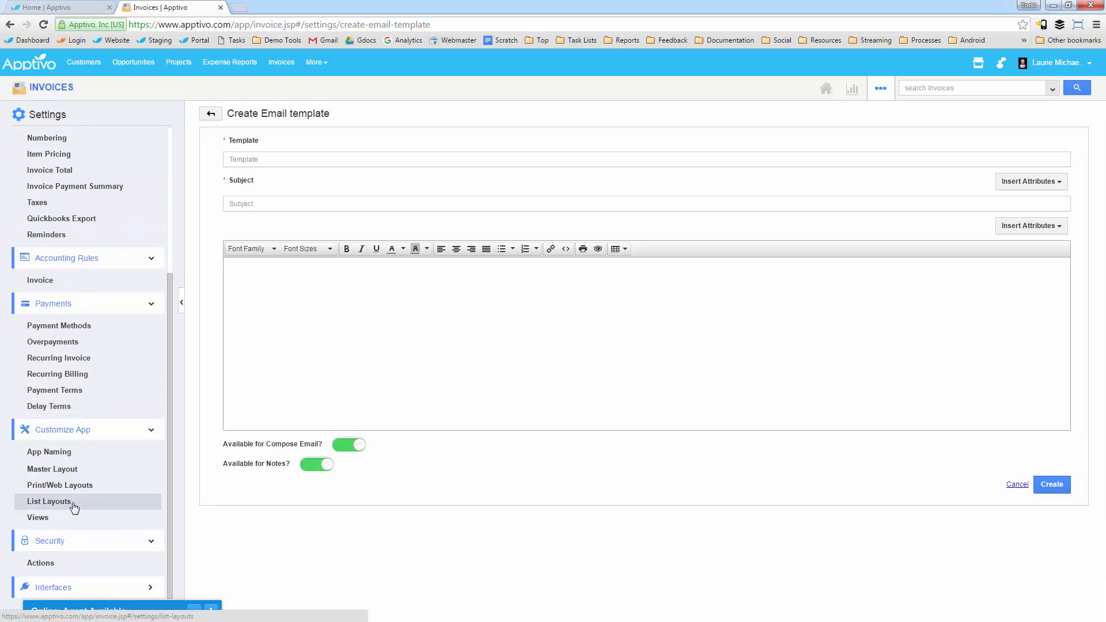
left_click(60, 475)
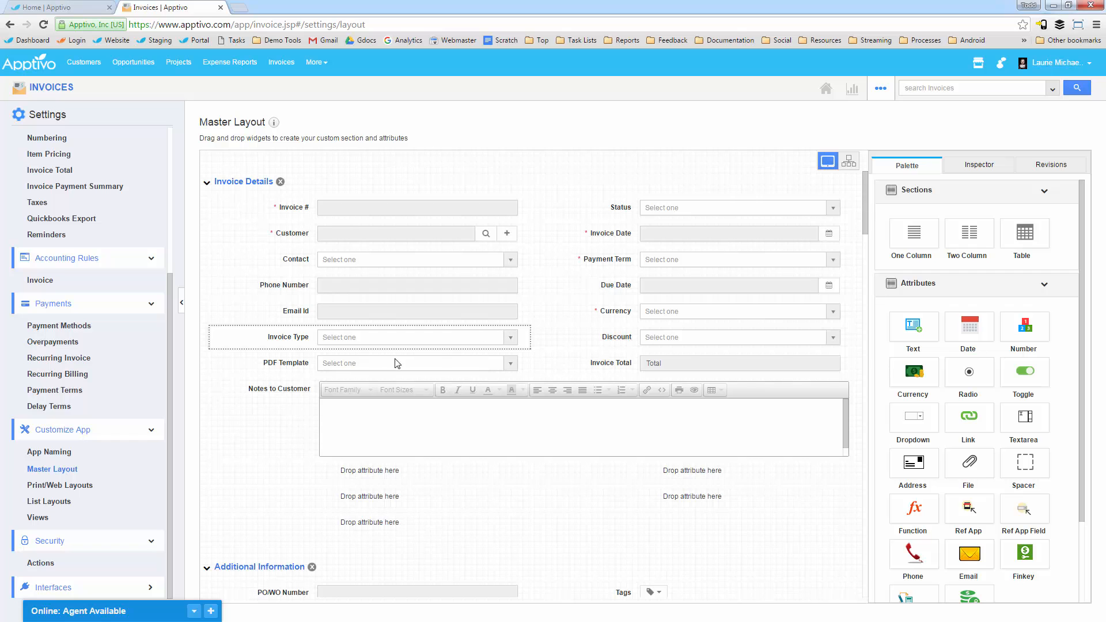
scroll(383, 478, "down", 1)
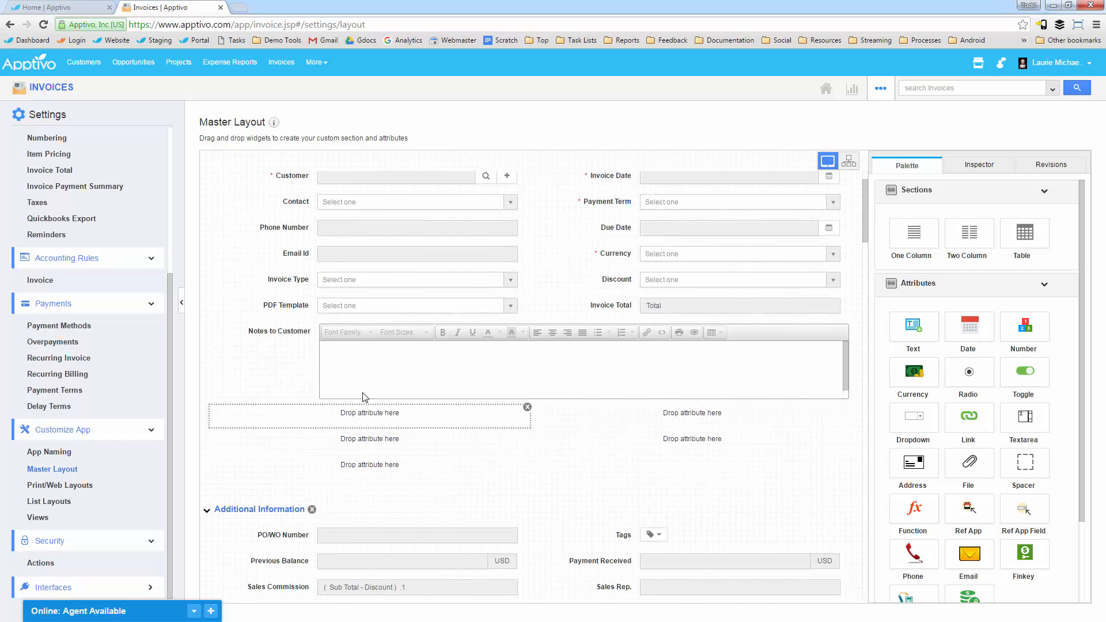
scroll(605, 452, "down", 15)
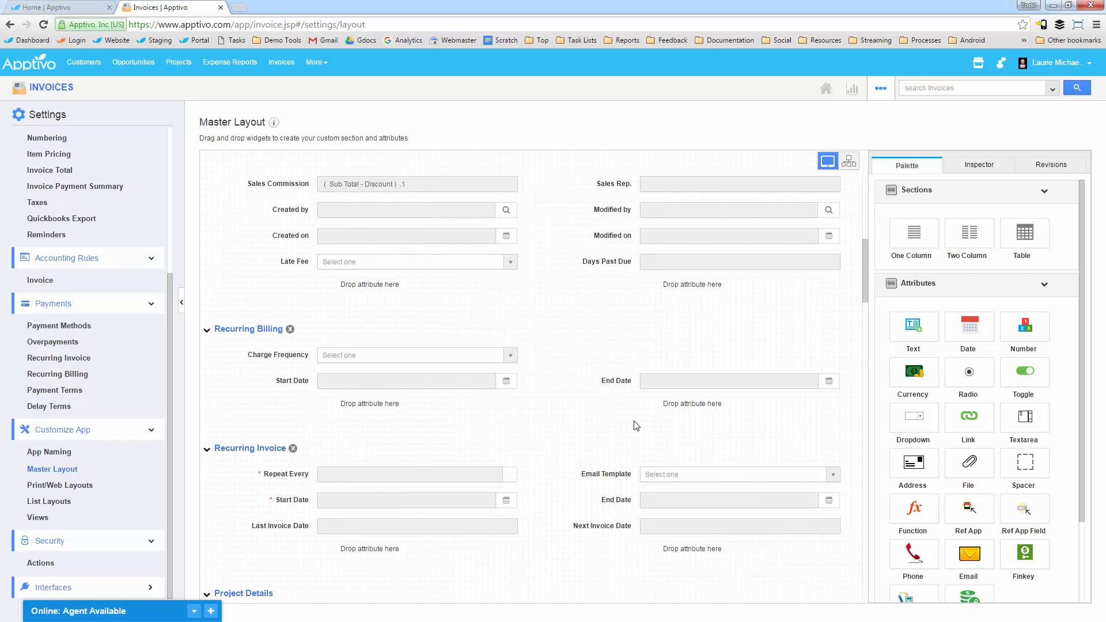
scroll(623, 443, "down", 11)
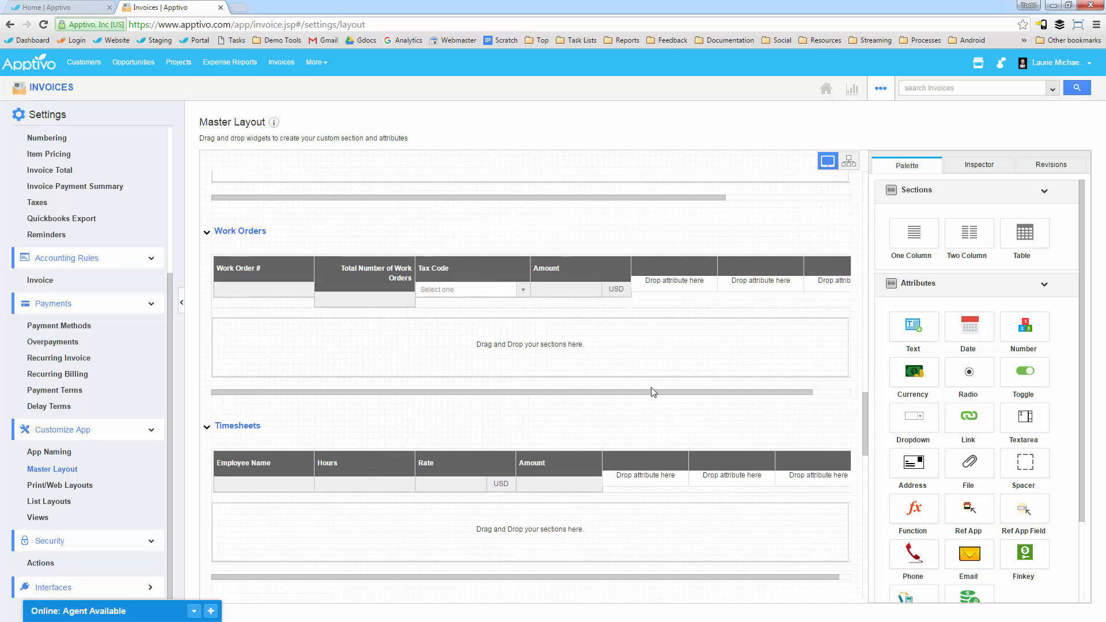
scroll(588, 338, "up", 8)
scroll(581, 355, "up", 4)
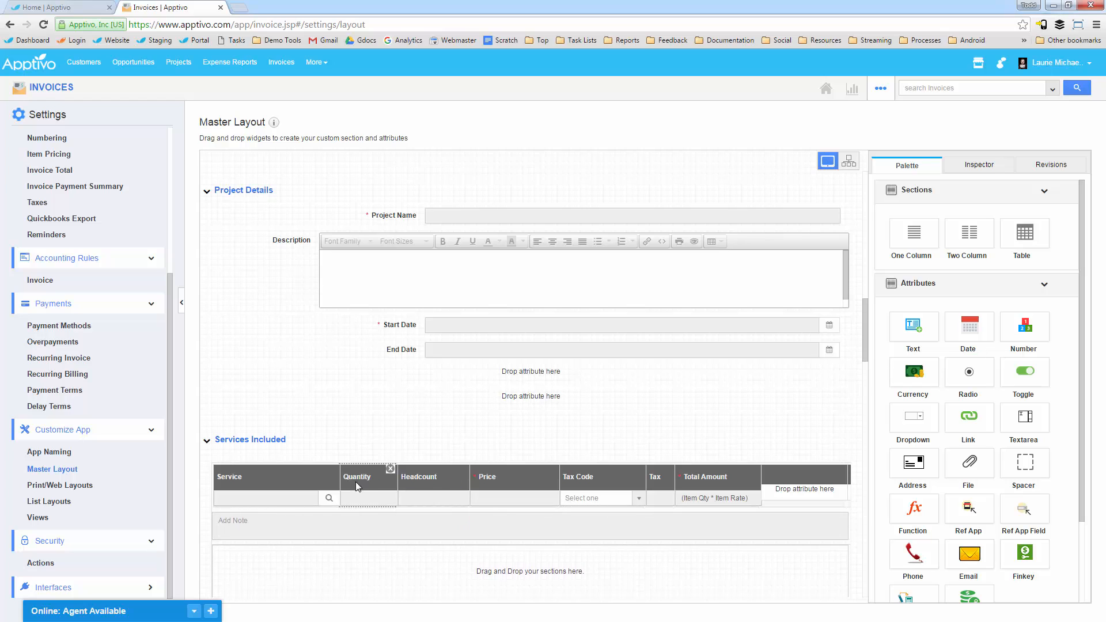
left_click(724, 491)
scroll(961, 545, "down", 10)
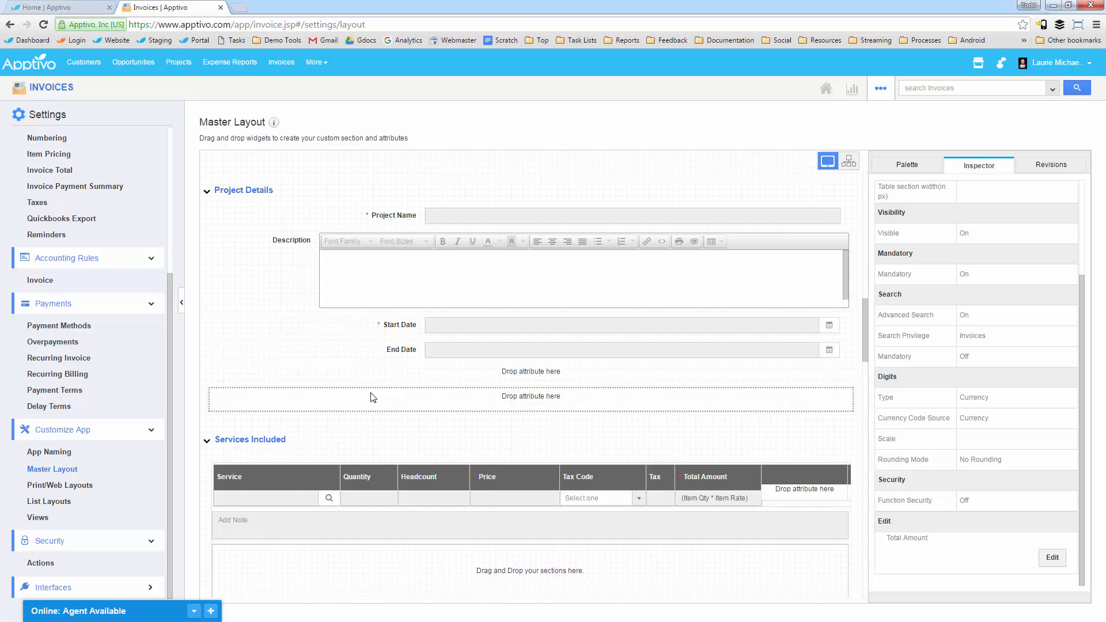
Step: Add a Textarea attribute below Notes to Customer in the Invoice Details section and name it Internal Notes
scroll(373, 395, "up", 10)
scroll(386, 314, "up", 3)
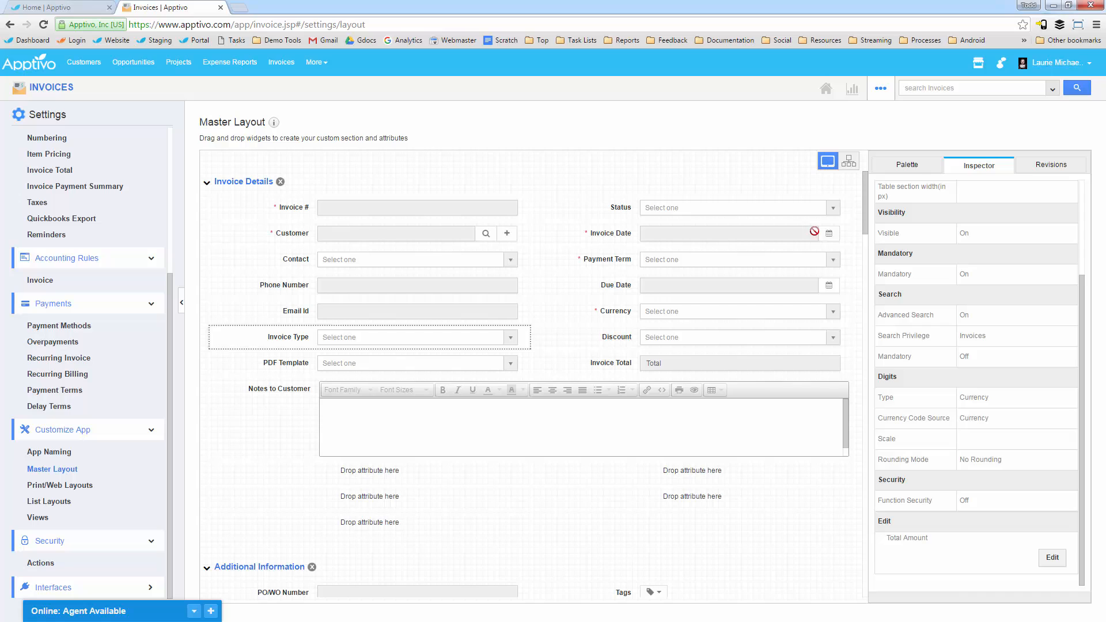
left_click(908, 165)
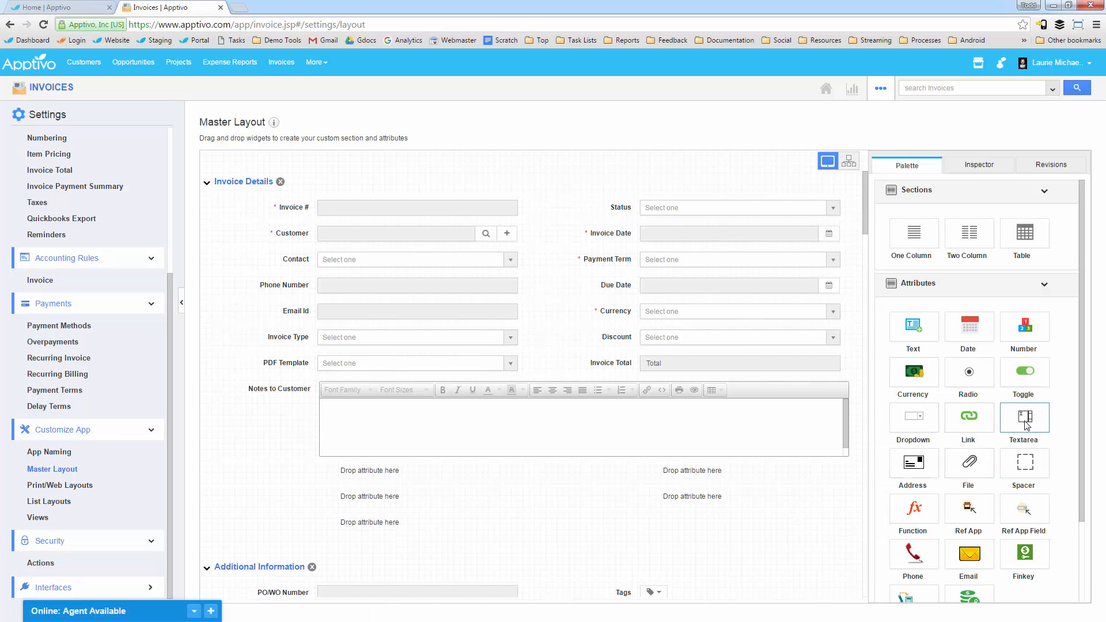
left_click_drag(1025, 425, 294, 478)
left_click(979, 164)
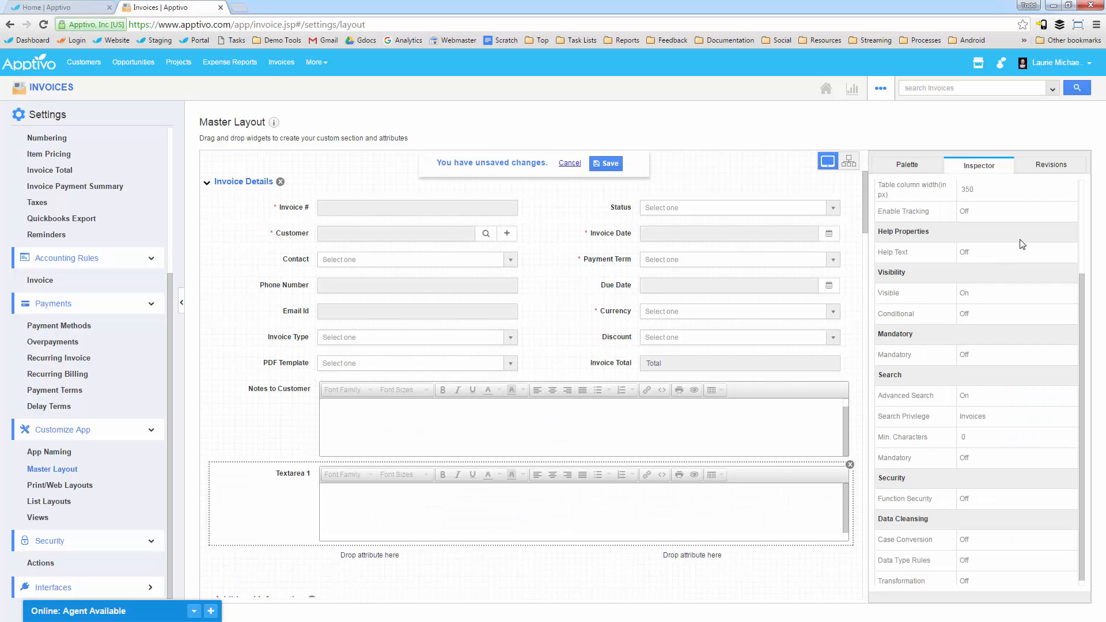
left_click(1016, 229)
left_click_drag(873, 229, 865, 222)
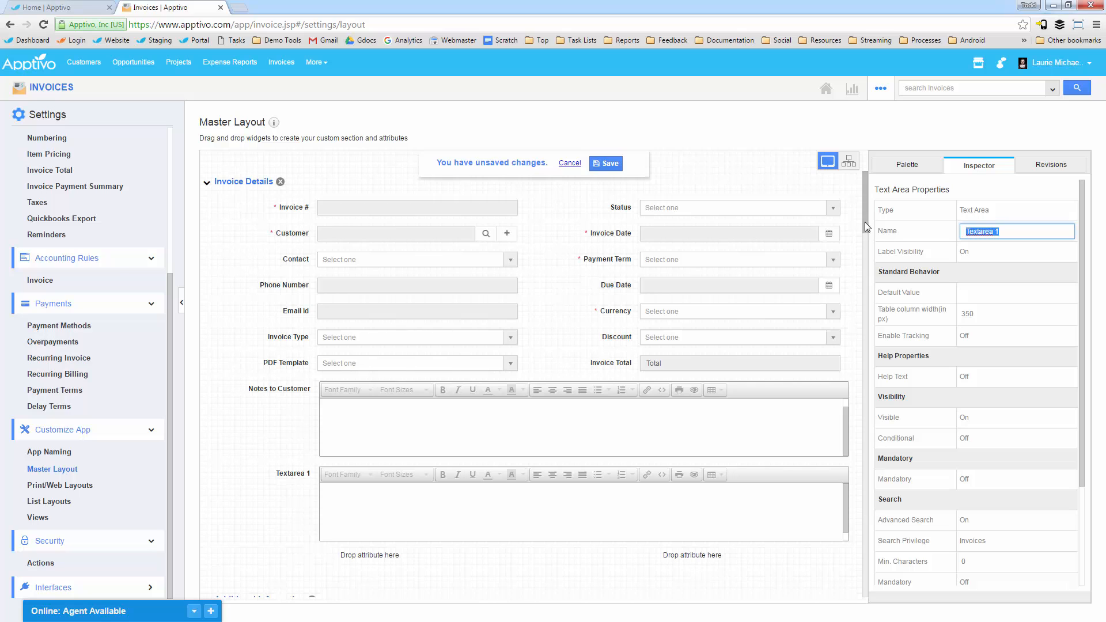
type("Internal Notes")
key("Return")
Step: Add a Dropdown attribute after Total Amount in the Services Included table and name it "# of Photographers"
scroll(612, 479, "down", 14)
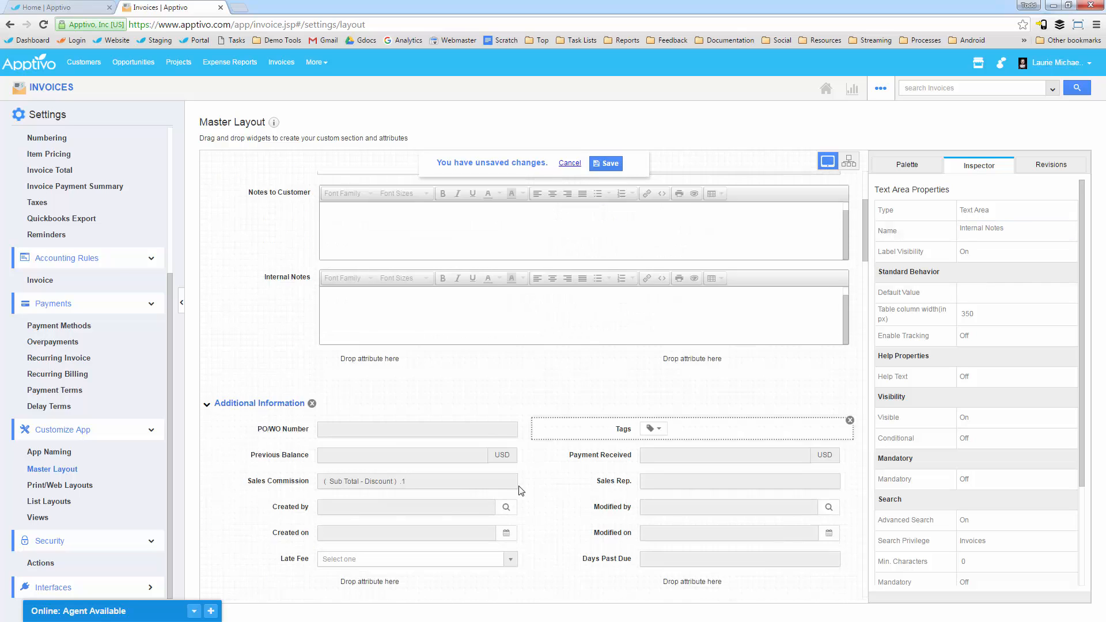
scroll(432, 484, "down", 6)
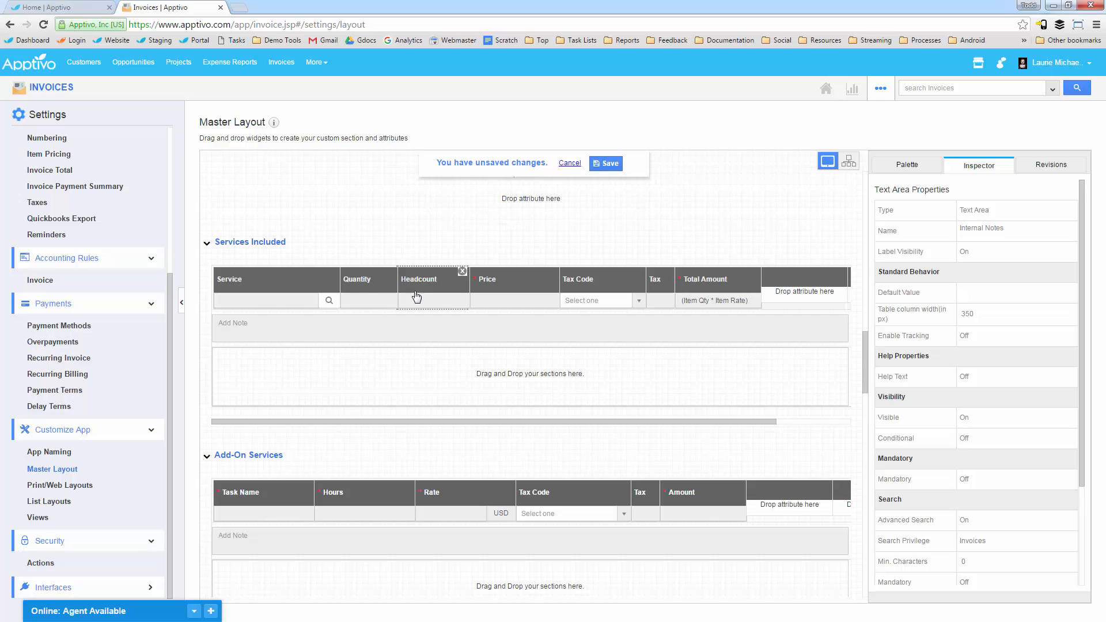
left_click(907, 165)
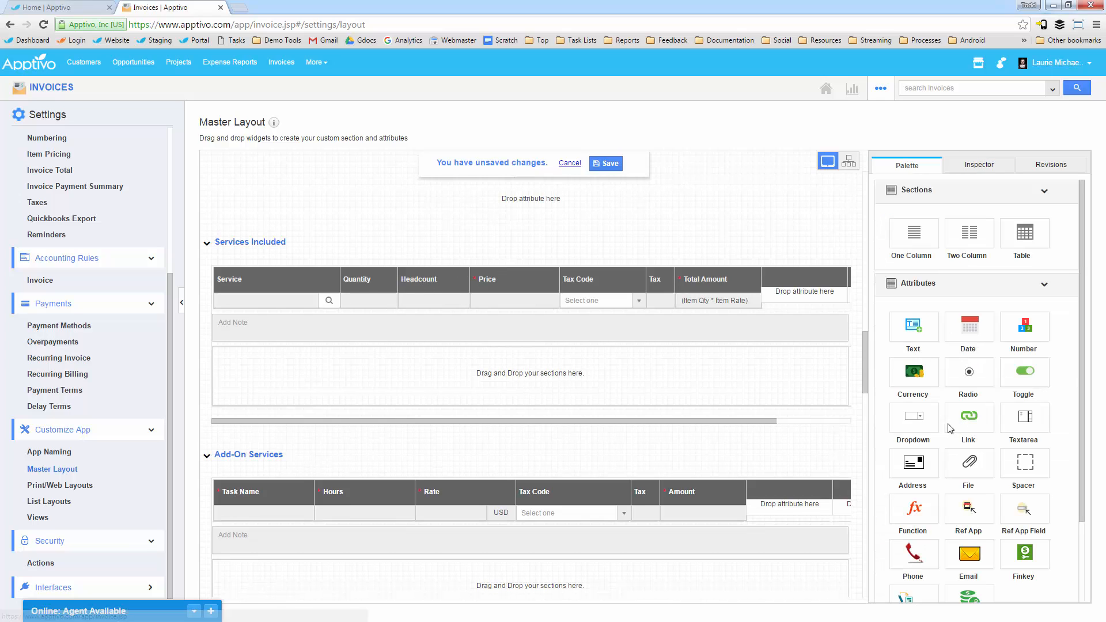
left_click_drag(903, 436, 786, 296)
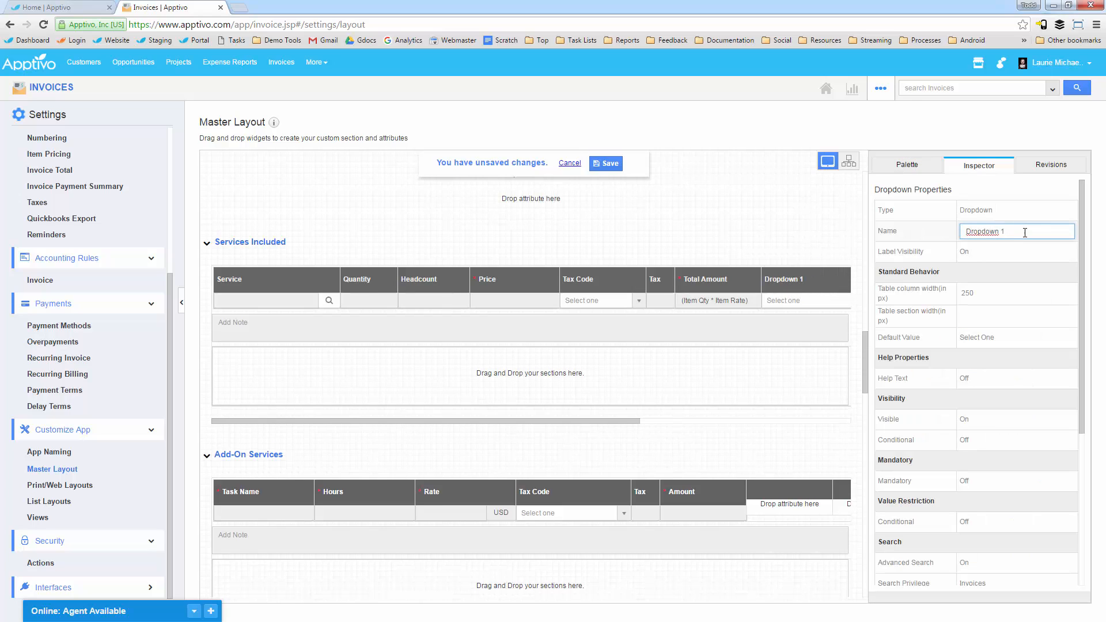
left_click_drag(1009, 237, 959, 234)
type("Status")
key("ctrl+a")
key("BackSpace")
Step: Give the # of Photographers dropdown the values 1, 2 and 3+, and save the master layout
scroll(950, 476, "down", 4)
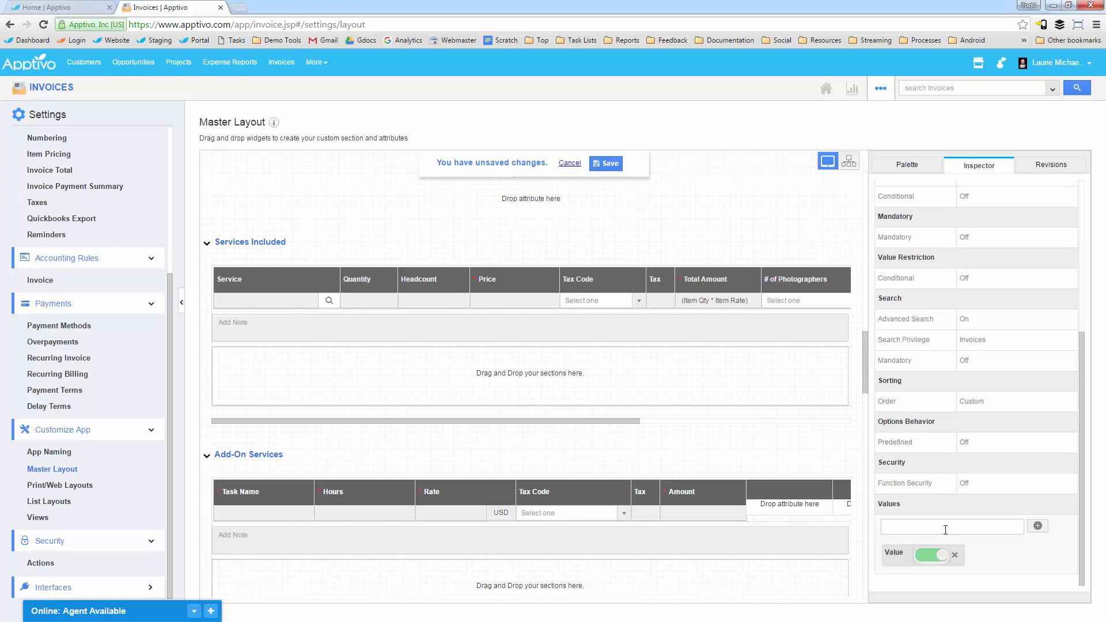
left_click(946, 528)
type("1")
key("Return")
type("2")
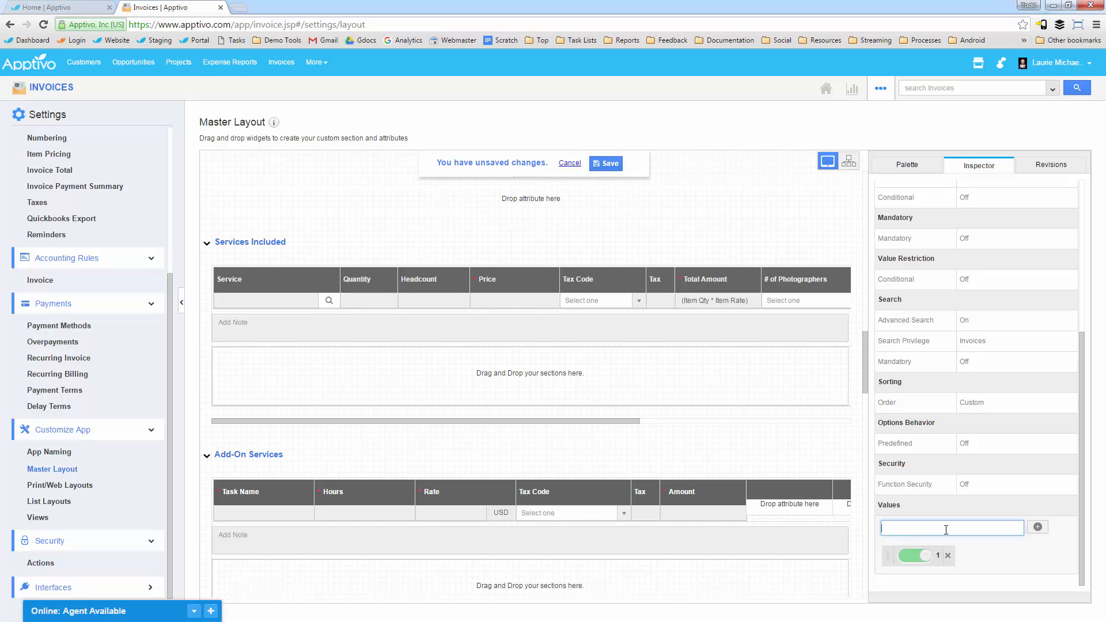
key("Return")
type("3+")
key("Return")
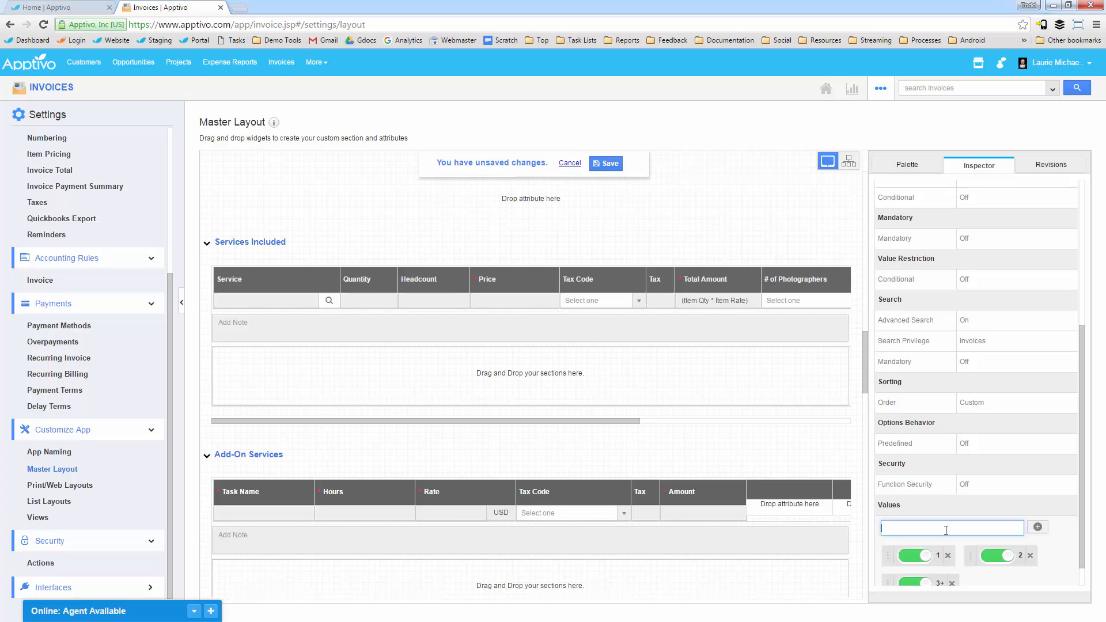
left_click(608, 165)
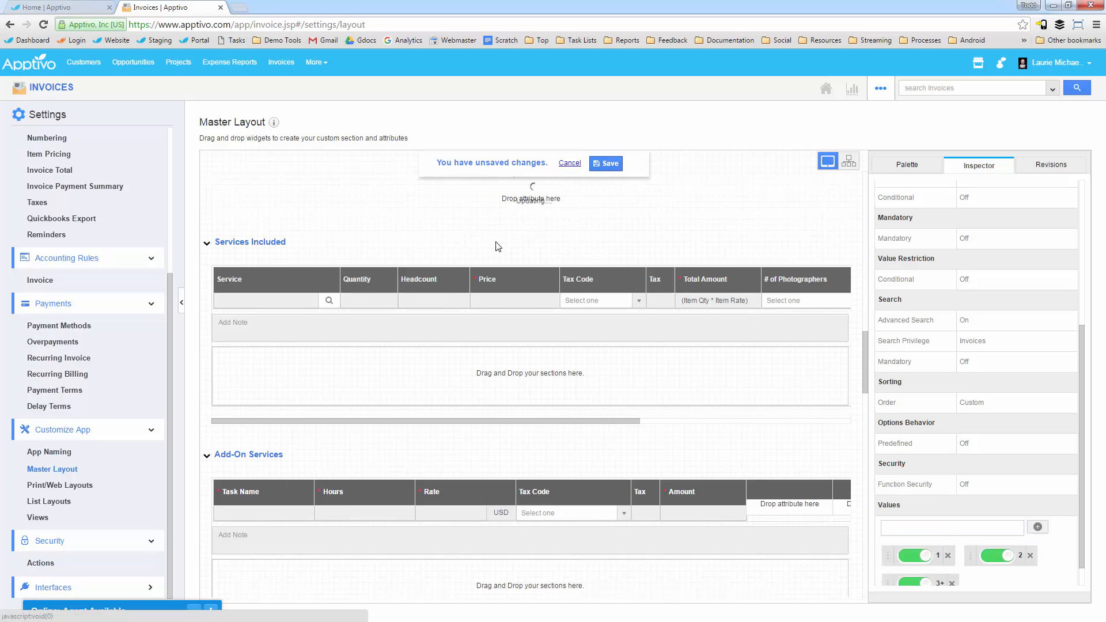
Step: Start a new invoice, add two empty Services Included lines, and view the # of Photographers options on the first line
left_click(55, 92)
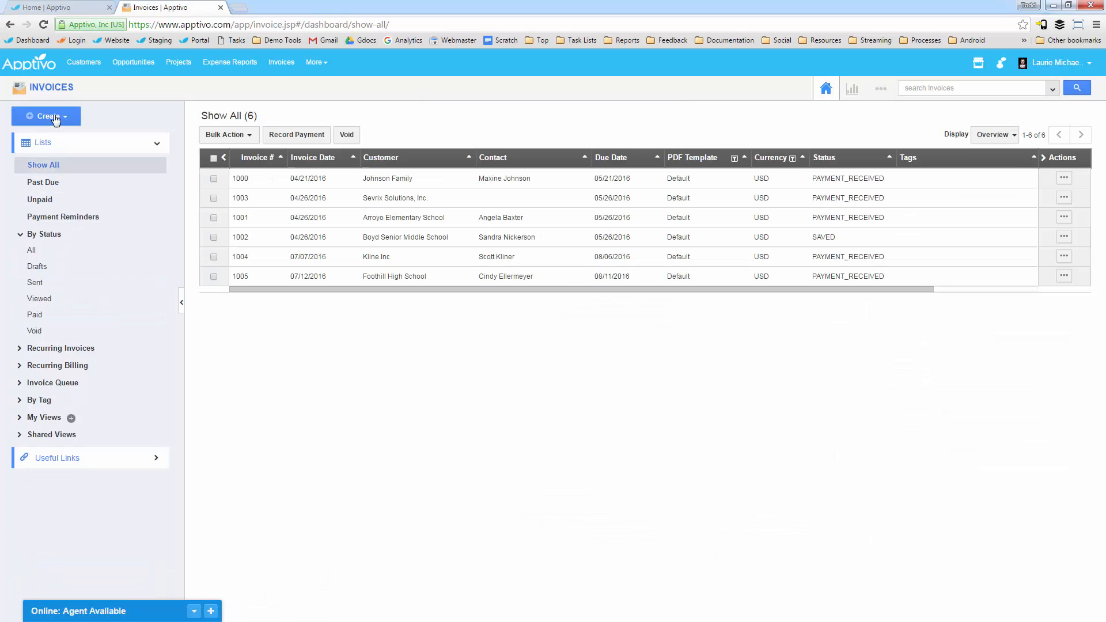
left_click(56, 118)
left_click(57, 136)
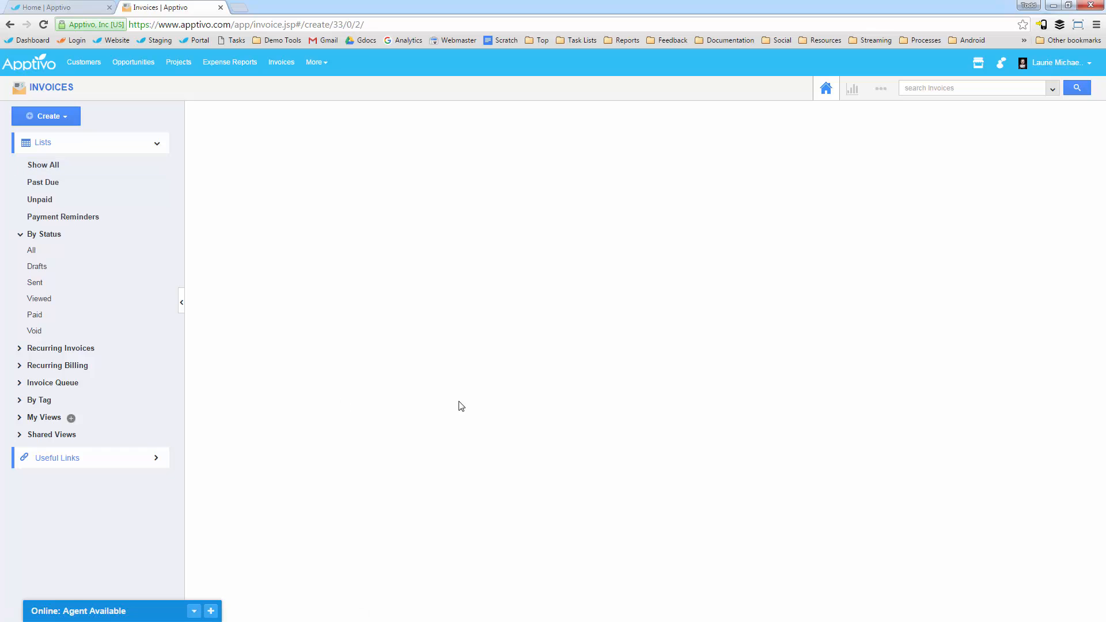
scroll(595, 516, "down", 4)
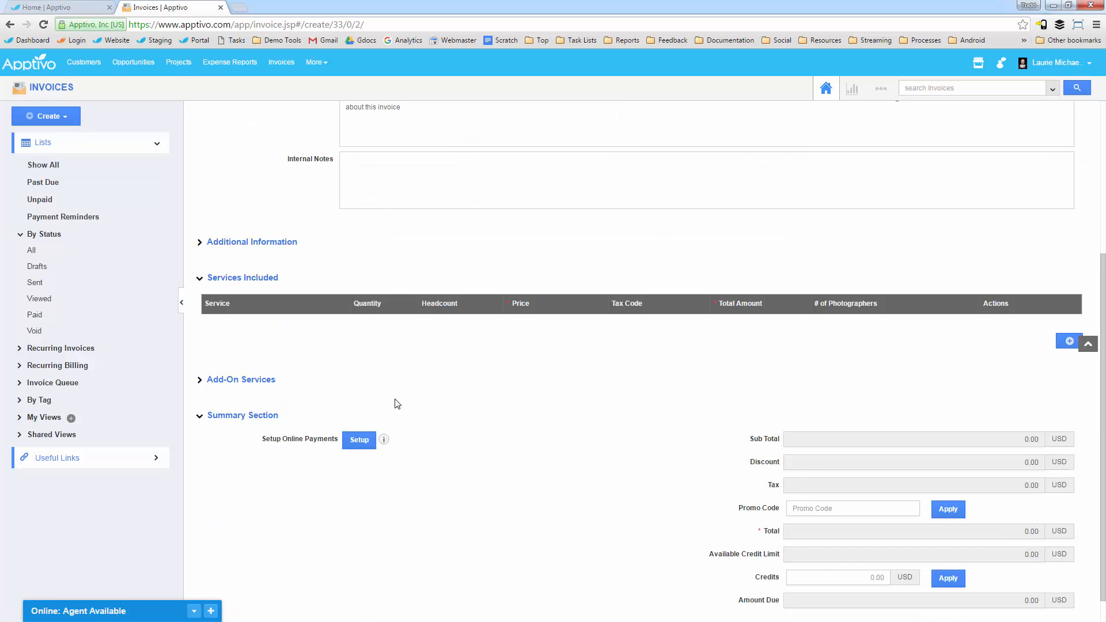
left_click(1069, 344)
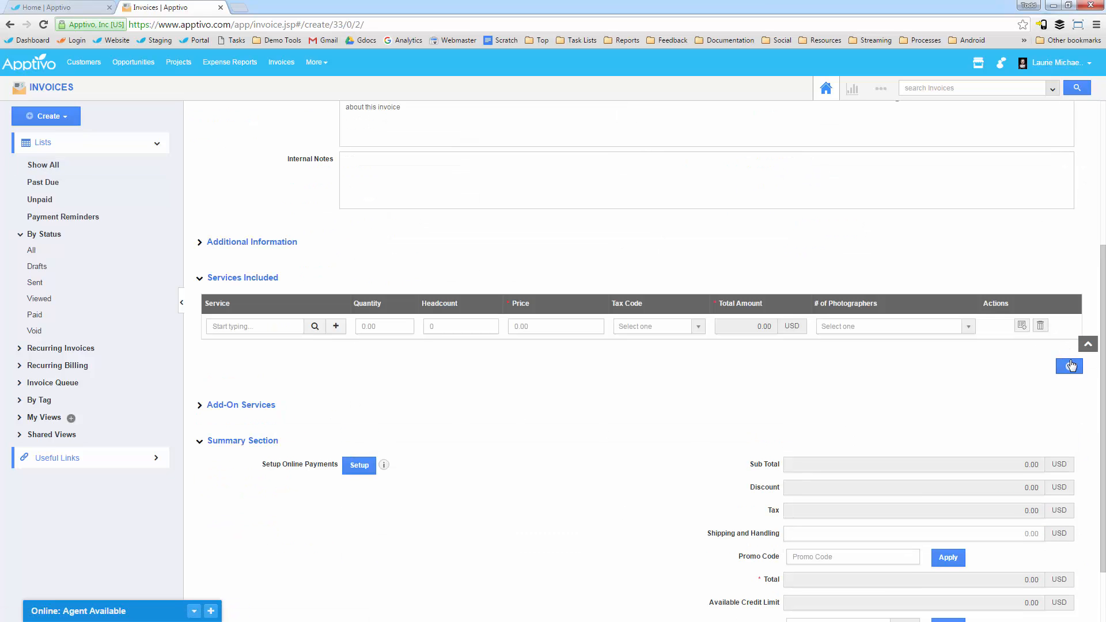
left_click(1069, 367)
left_click(864, 328)
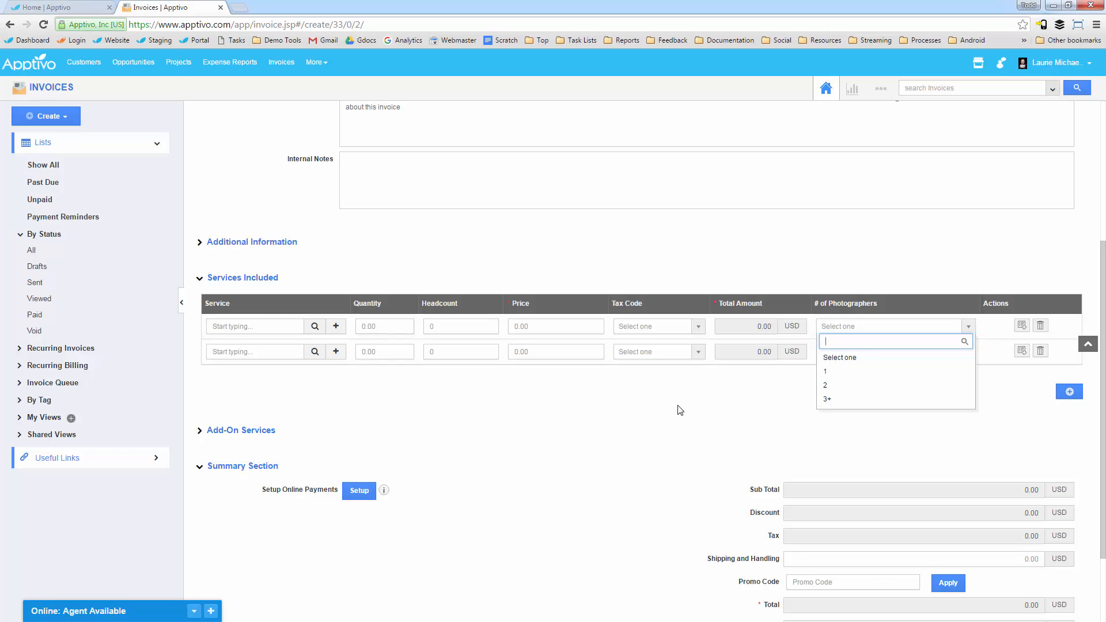
left_click(681, 439)
Step: Switch the invoice type between Individual and Organization to compare the Headcount and # of Photographers columns, ending on Individual
scroll(680, 441, "up", 4)
scroll(743, 337, "down", 1)
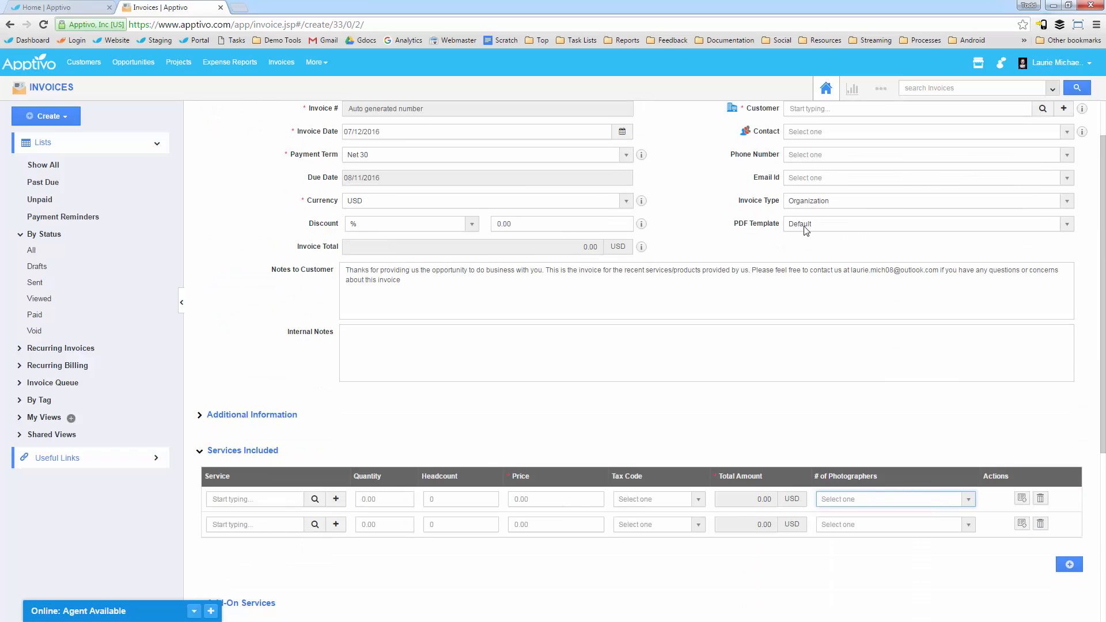
left_click(814, 202)
left_click(814, 261)
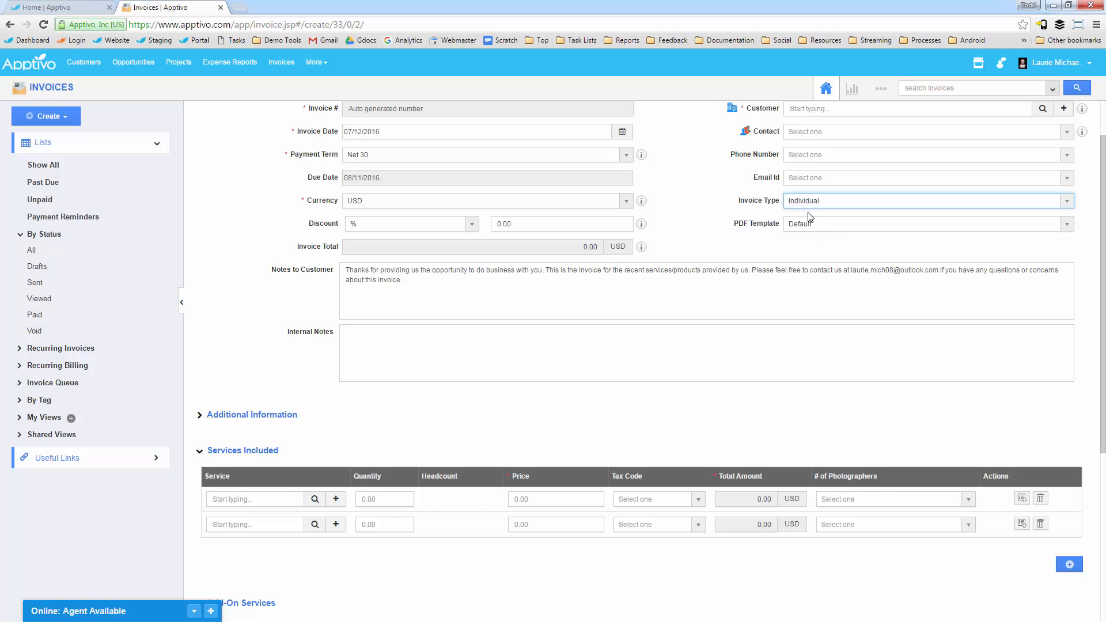
left_click(809, 201)
left_click(798, 246)
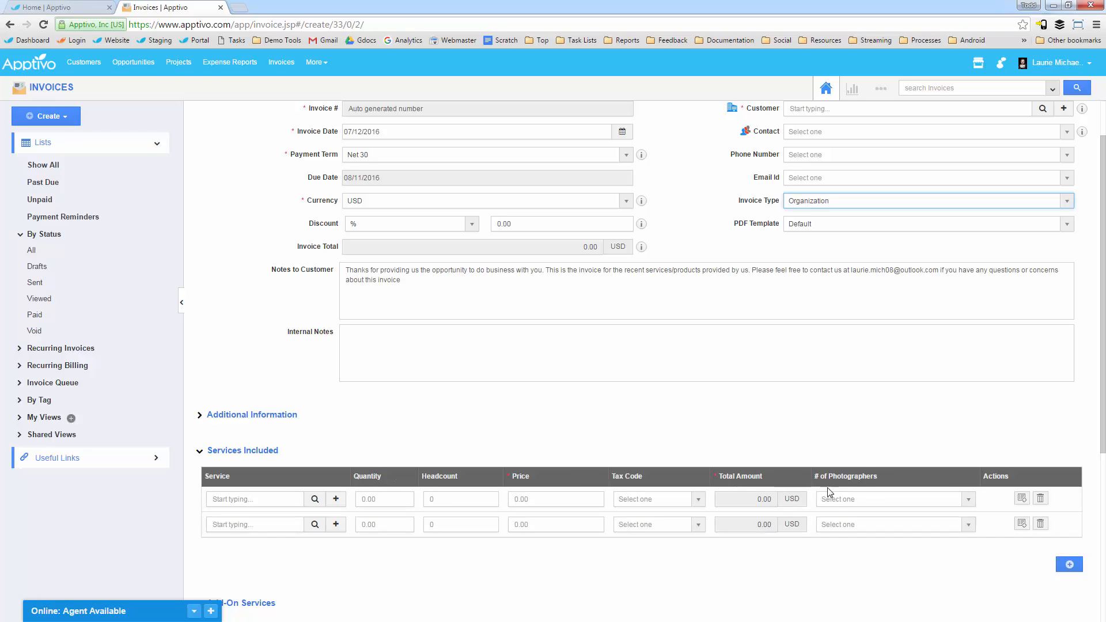
left_click(841, 518)
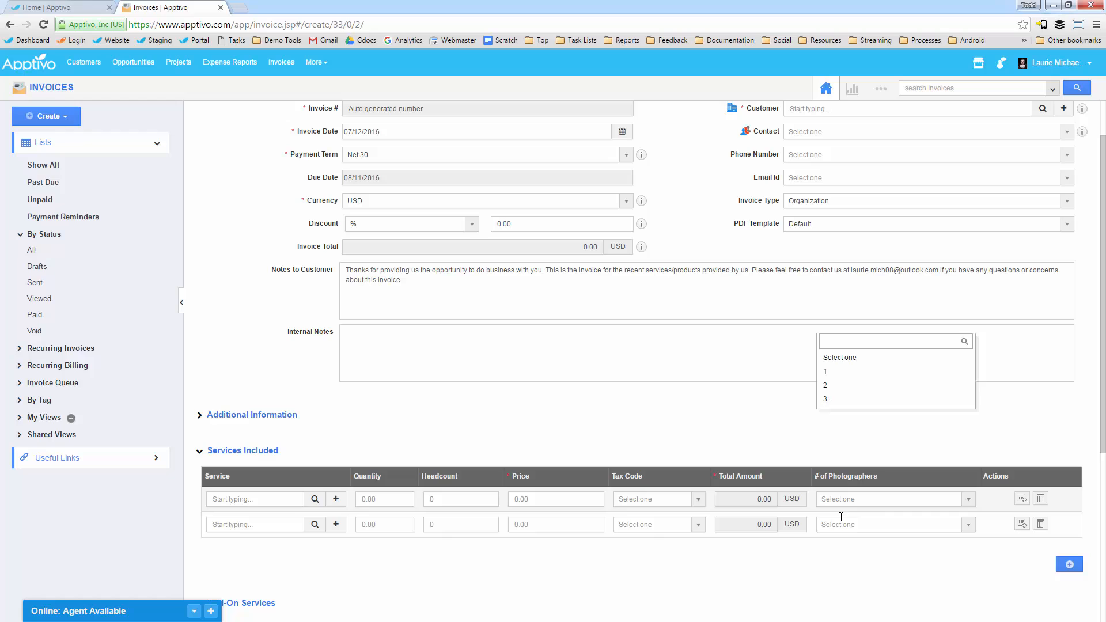
left_click(812, 205)
left_click(810, 260)
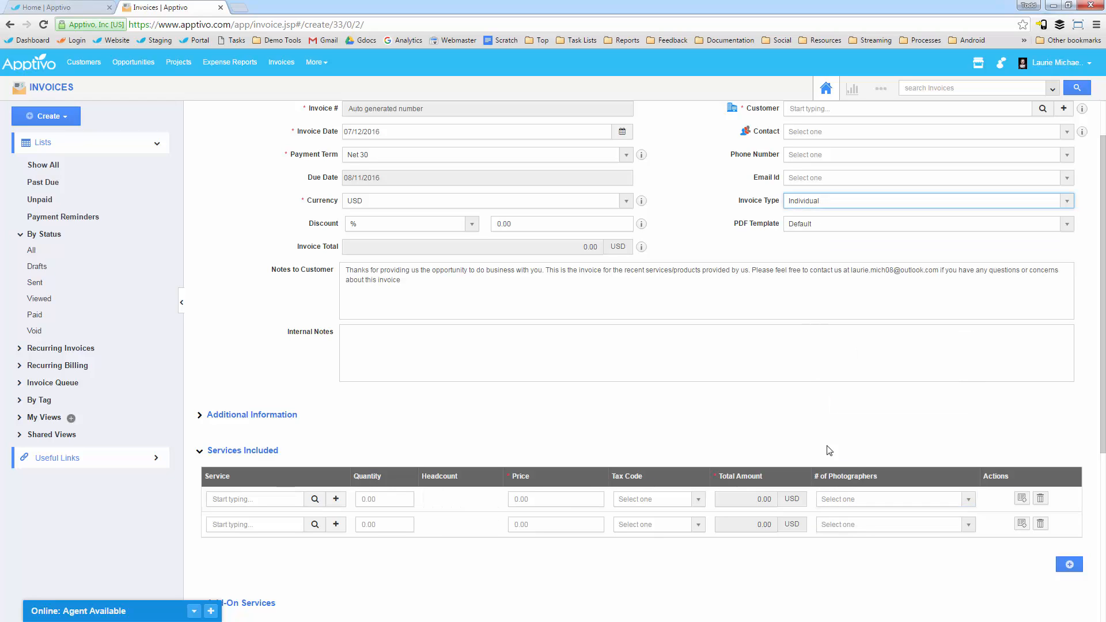
left_click(847, 503)
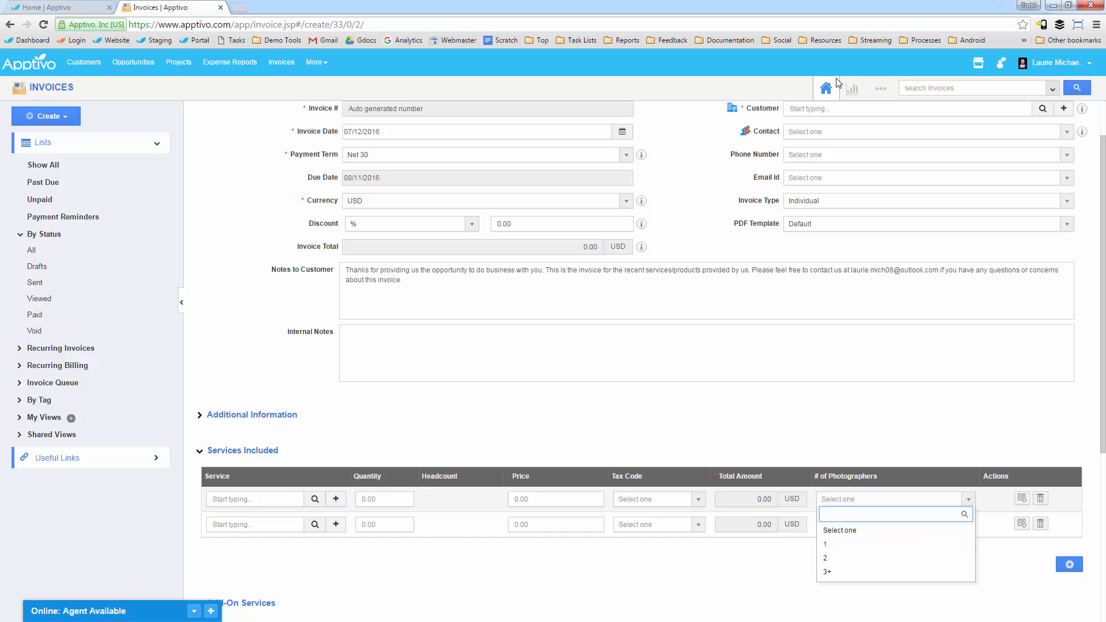
Step: Leave the new invoice form and reopen the Master Layout in the Invoices app settings
left_click(881, 89)
left_click(860, 129)
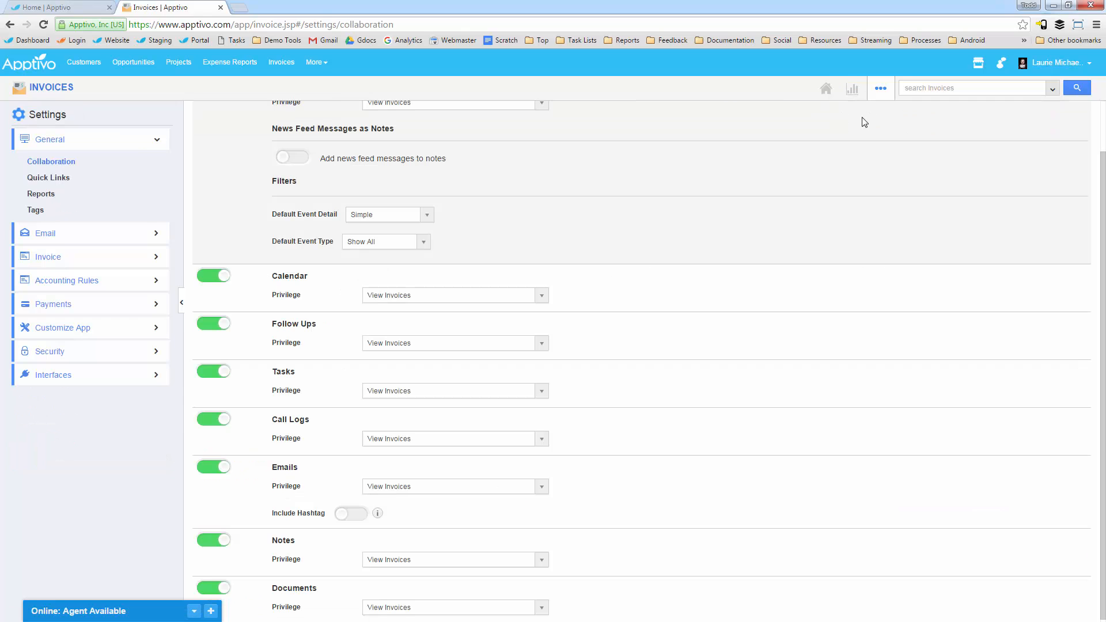
left_click(98, 331)
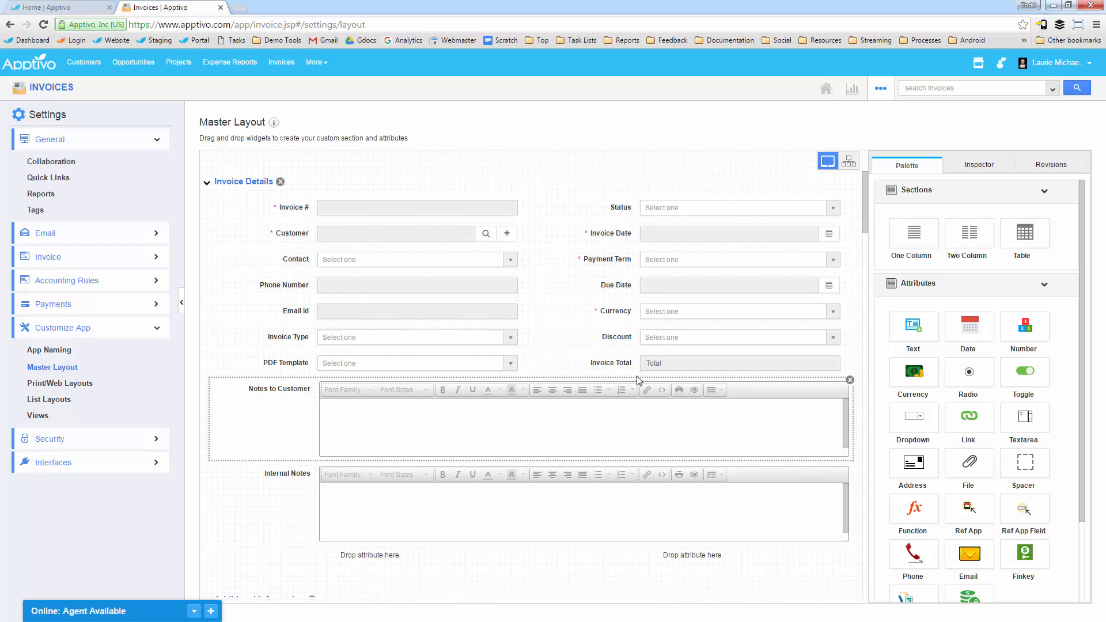
Step: Turn on the conditional value restriction for the # of Photographers column in the Services Included table
scroll(626, 385, "down", 1)
scroll(623, 382, "down", 2)
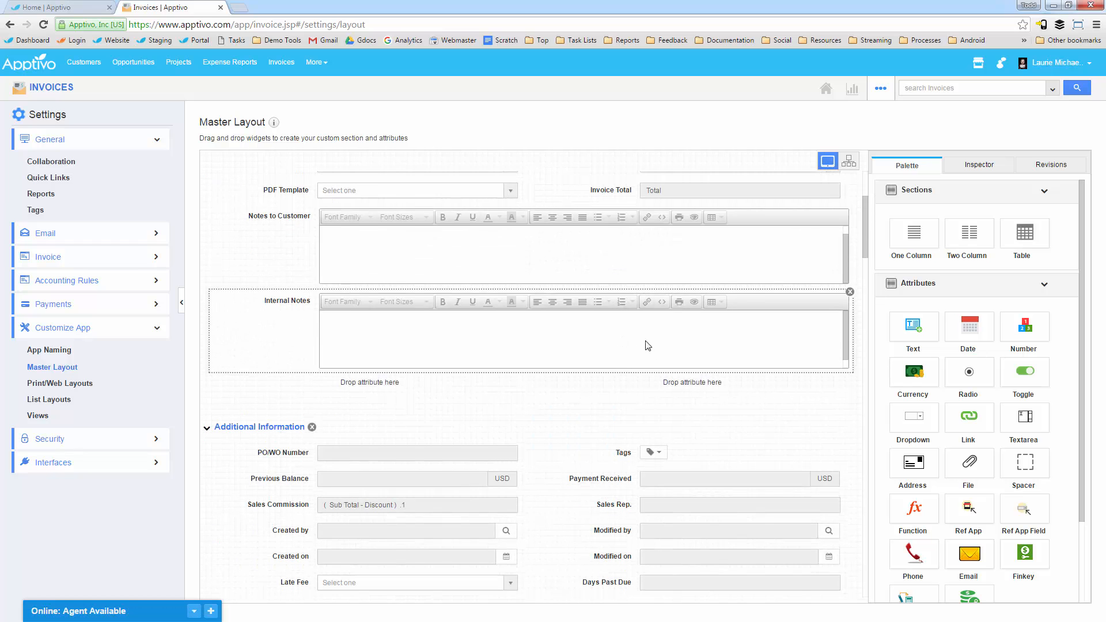
scroll(647, 346, "down", 9)
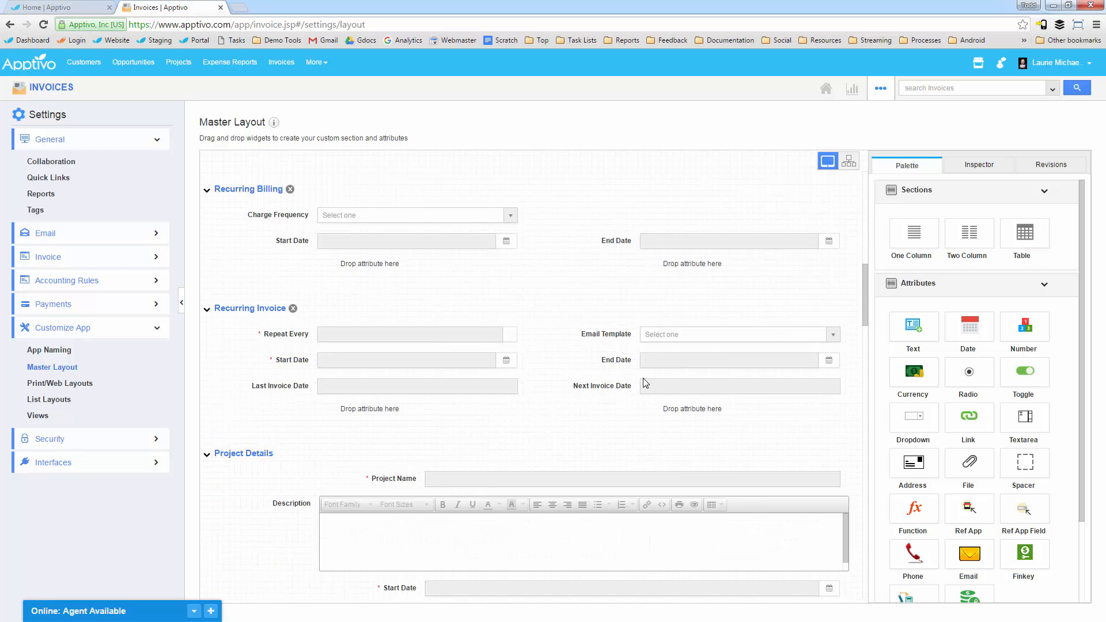
scroll(640, 381, "down", 3)
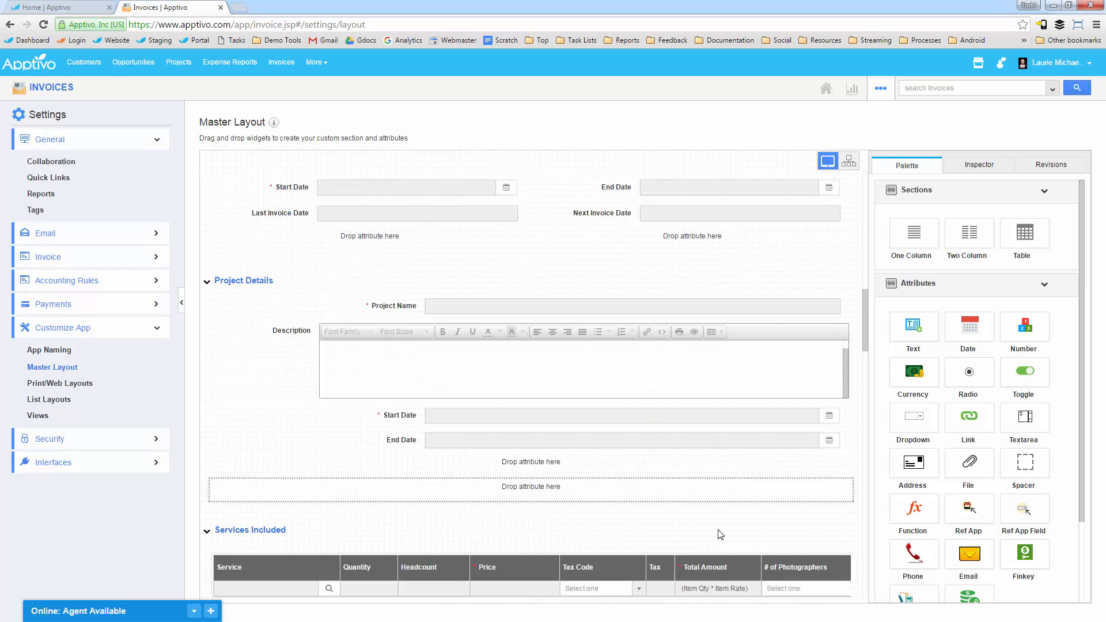
scroll(720, 531, "down", 4)
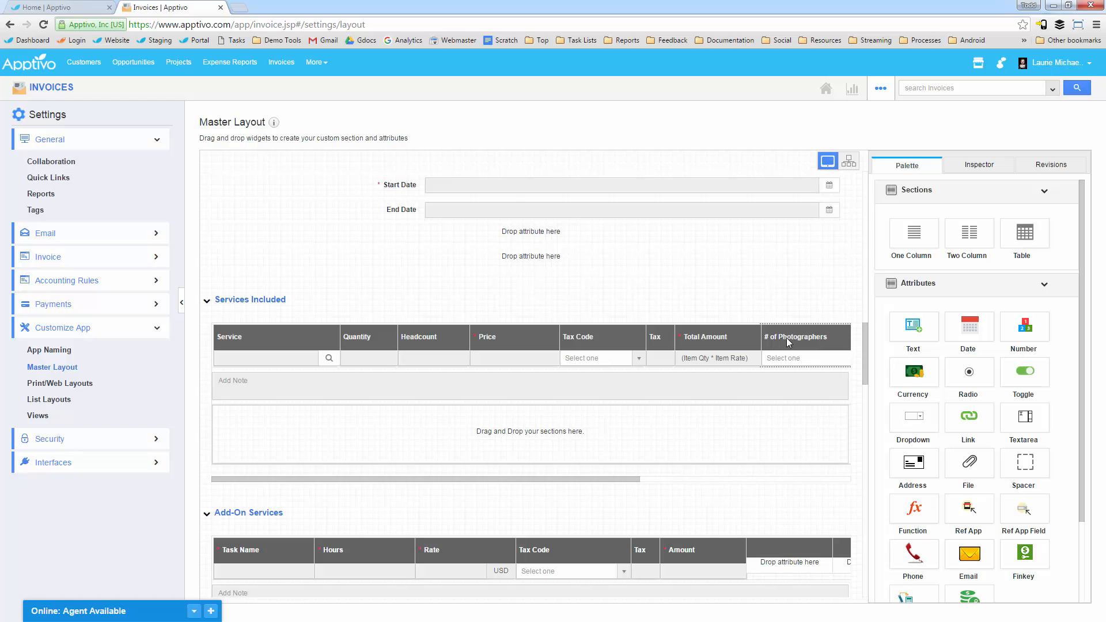
left_click(788, 342)
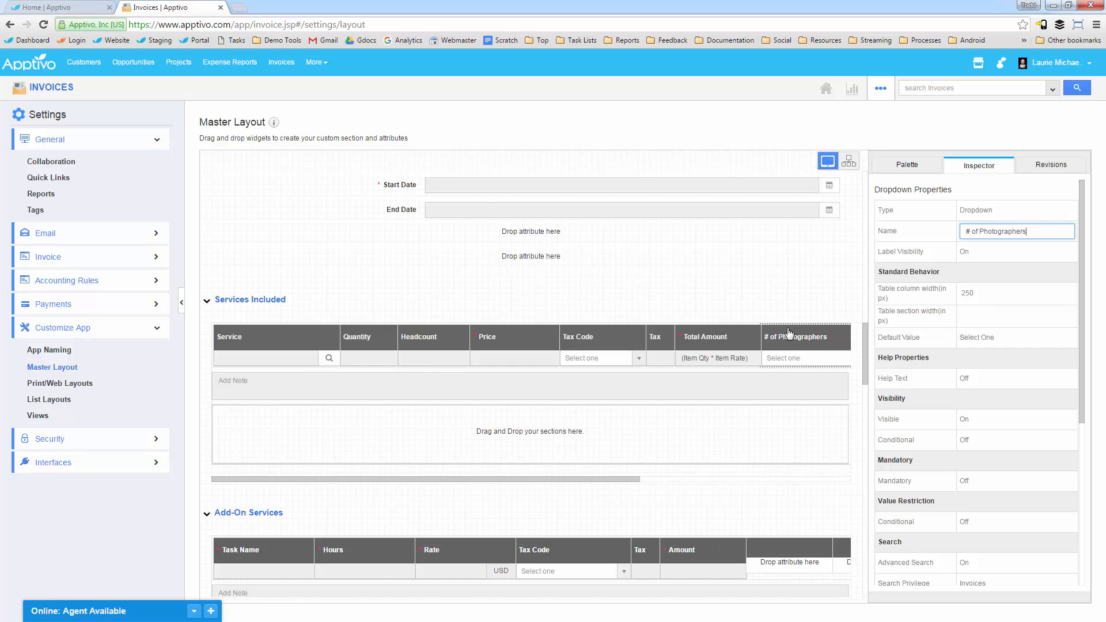
scroll(964, 481, "down", 5)
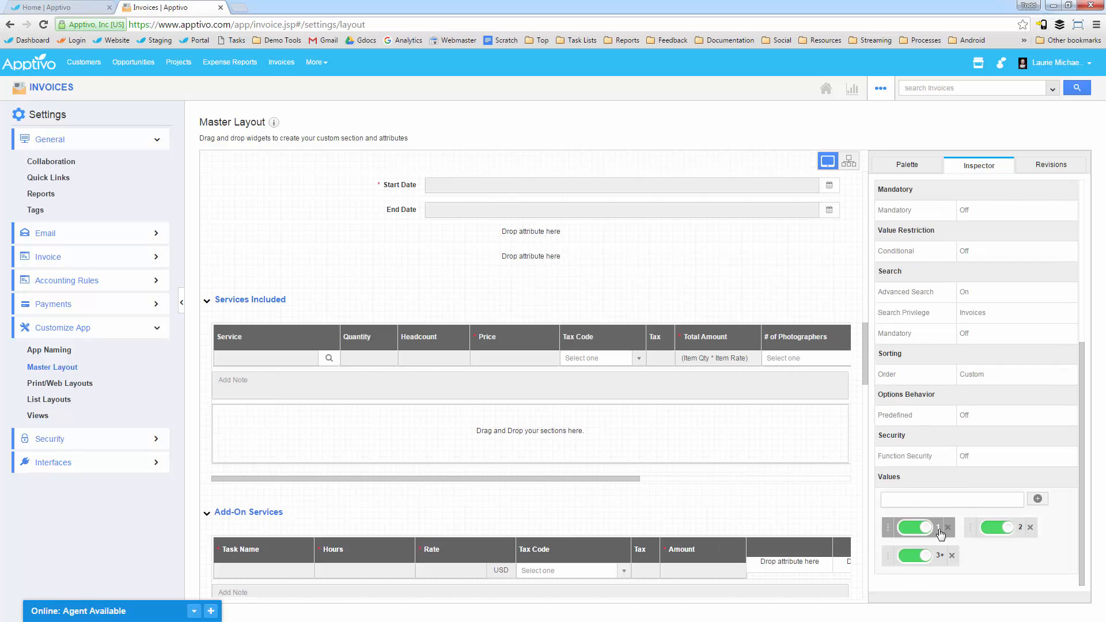
scroll(954, 489, "up", 5)
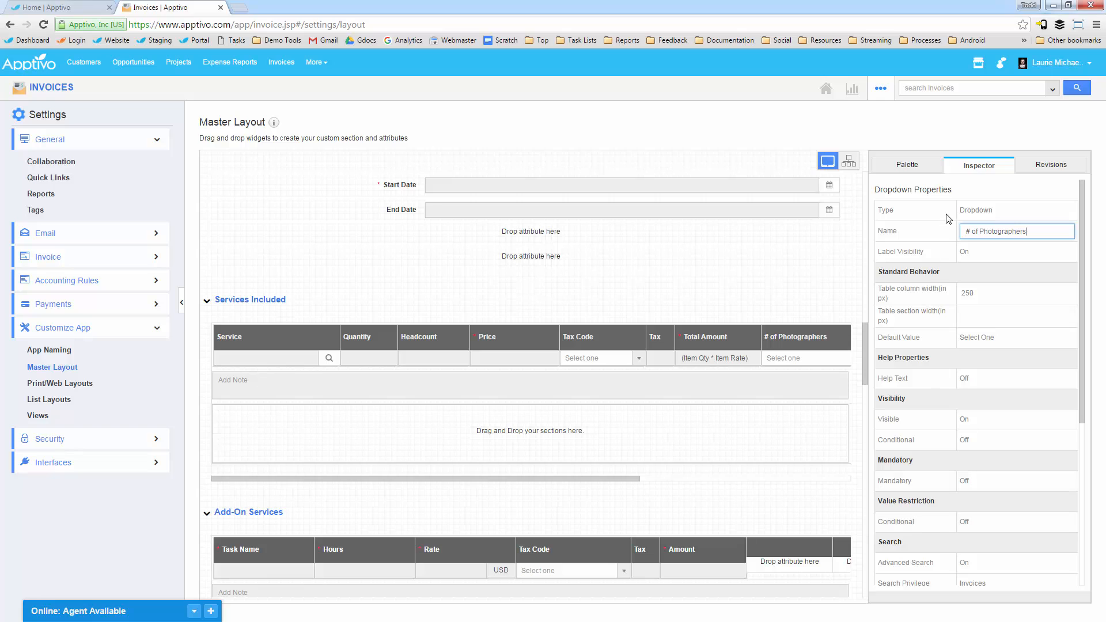
scroll(980, 487, "down", 1)
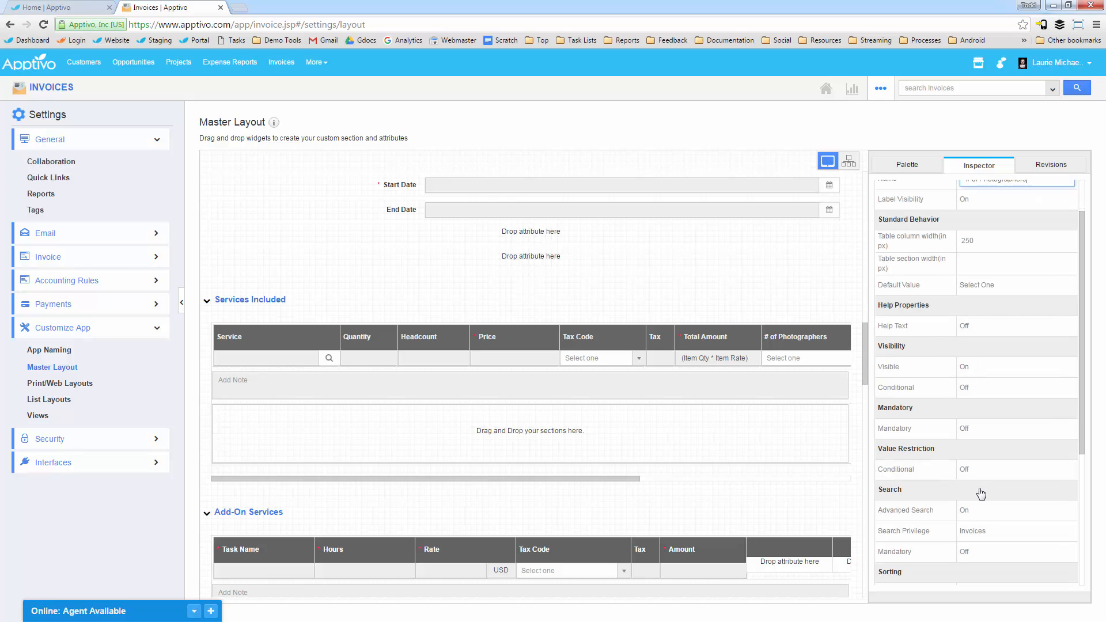
scroll(968, 425, "down", 2)
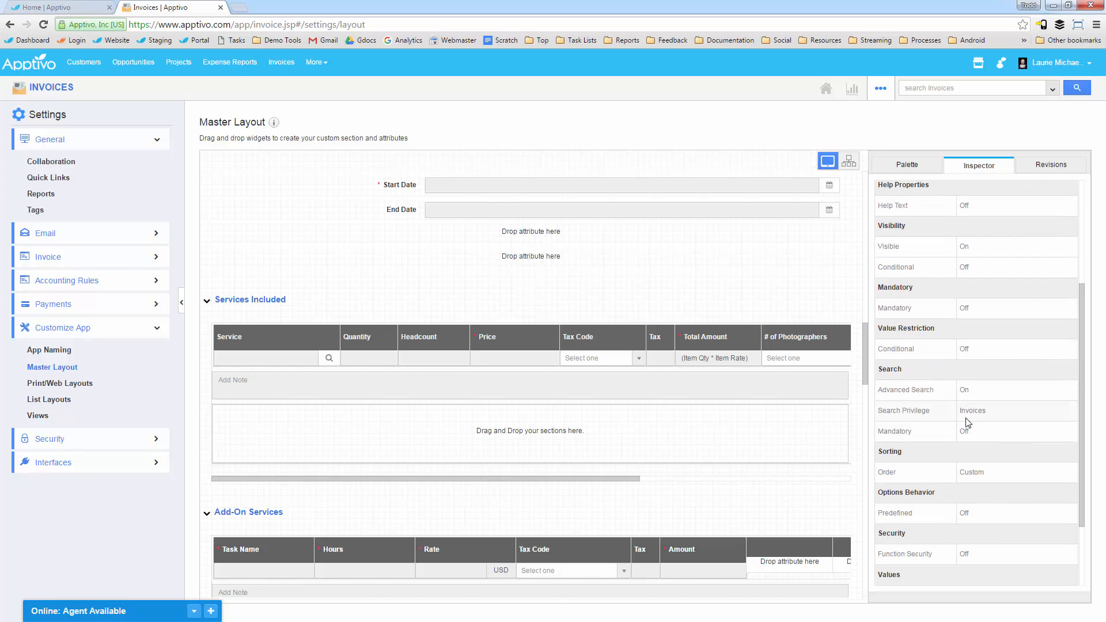
left_click(973, 350)
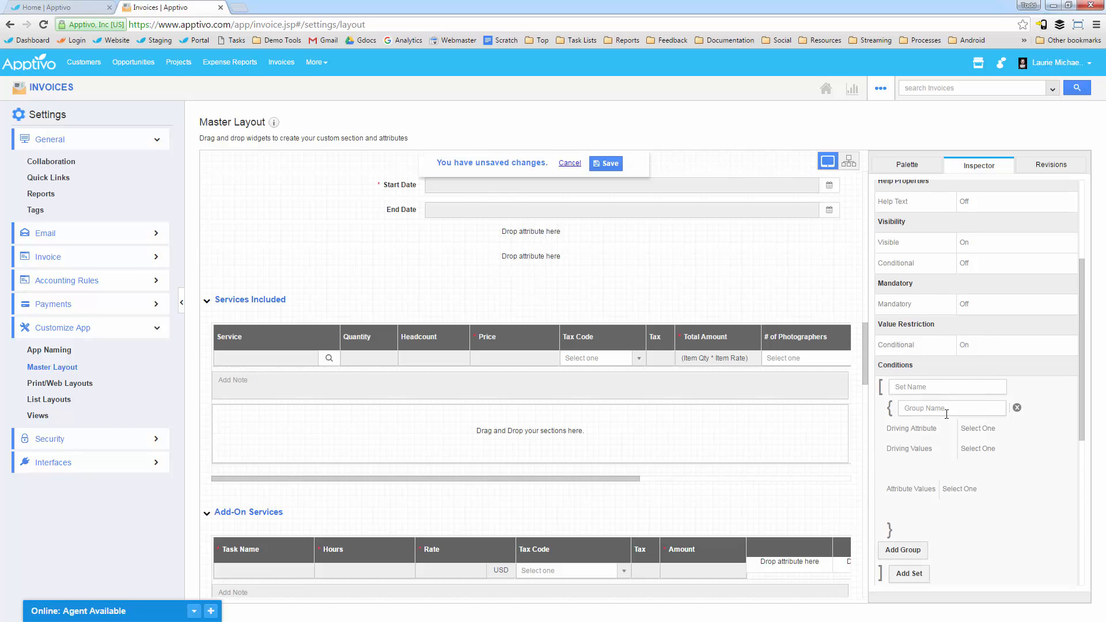
Step: Choose Invoice Type as the driving attribute of the first value restriction condition group
scroll(962, 398, "down", 1)
left_click(983, 376)
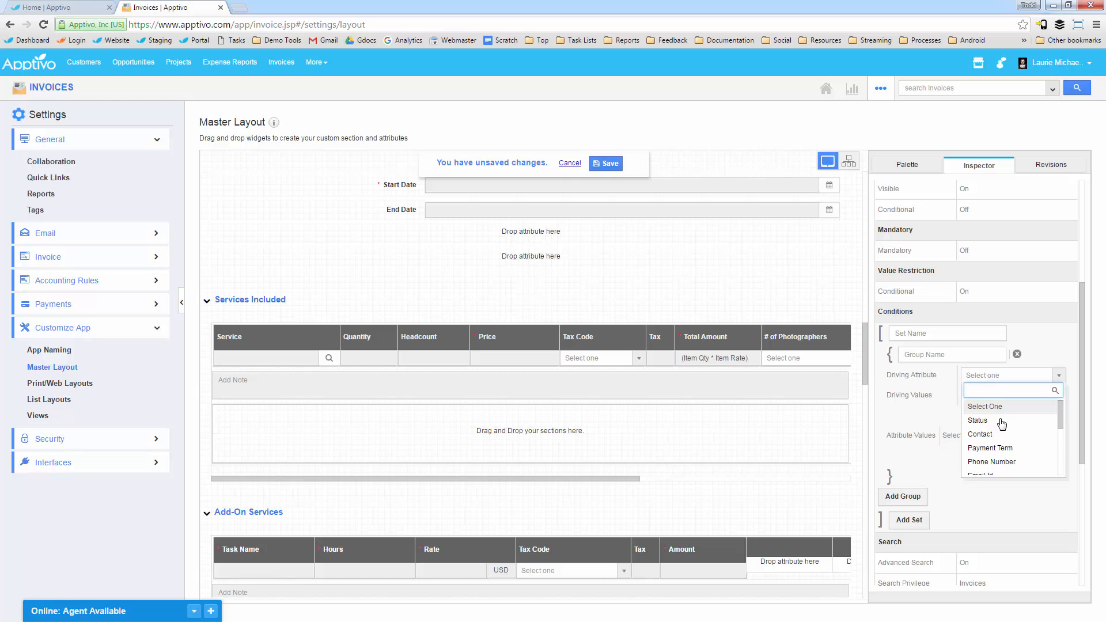
scroll(1002, 426, "down", 5)
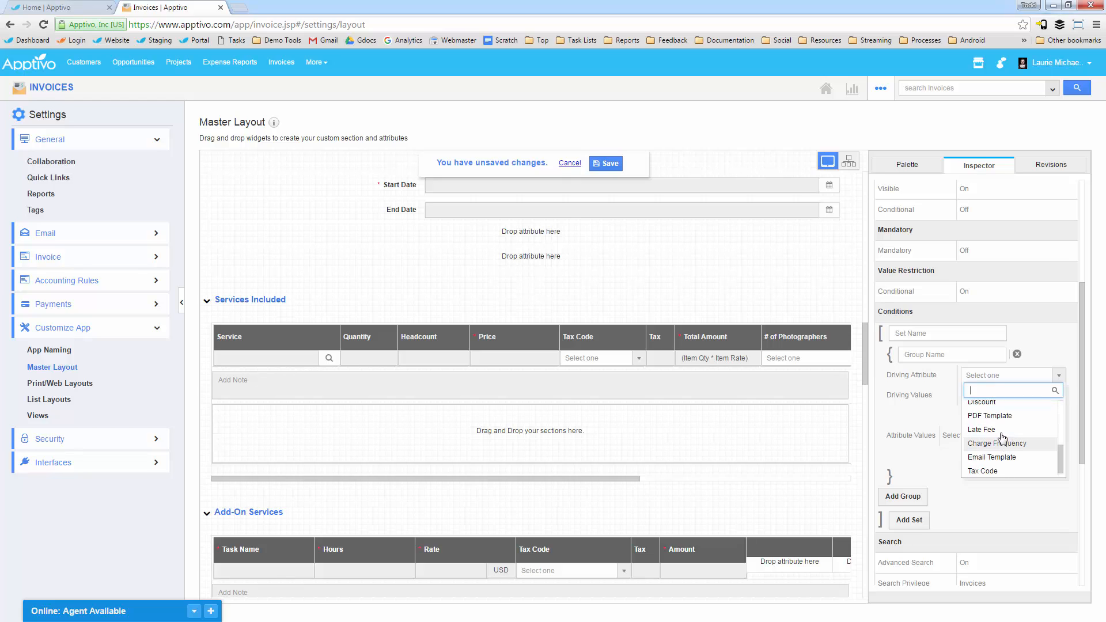
scroll(1025, 452, "up", 2)
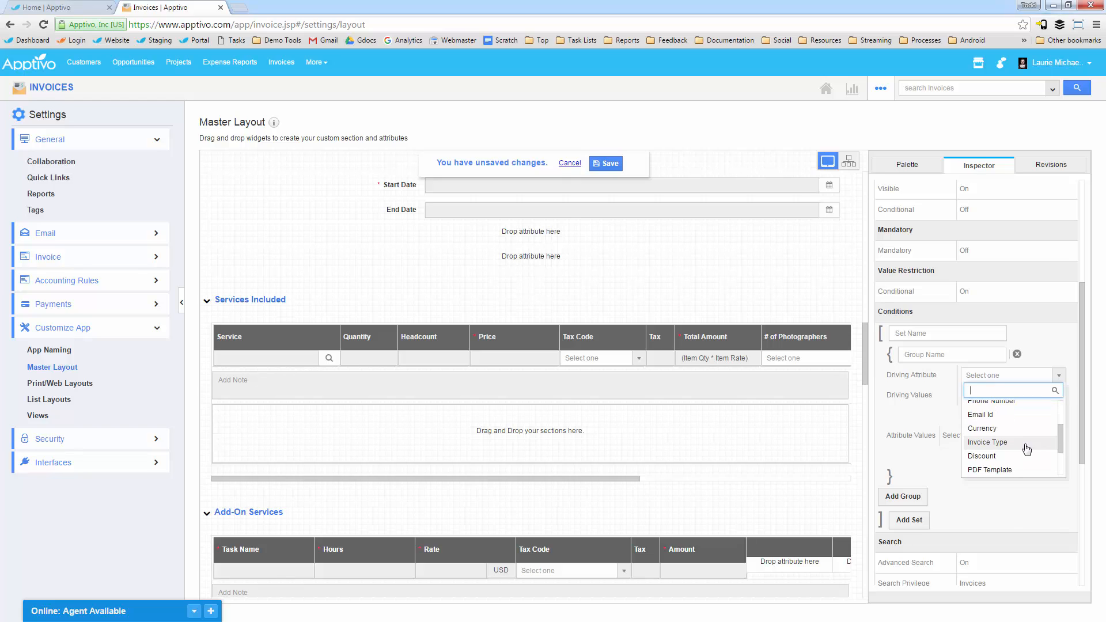
scroll(1025, 448, "up", 3)
scroll(1023, 446, "down", 2)
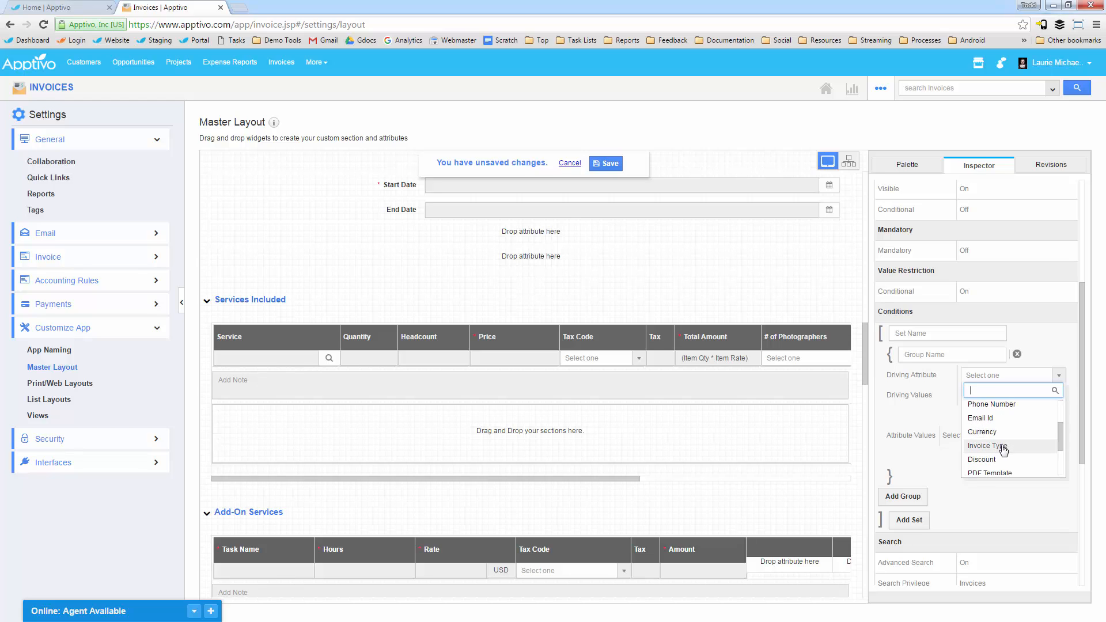
left_click(1003, 450)
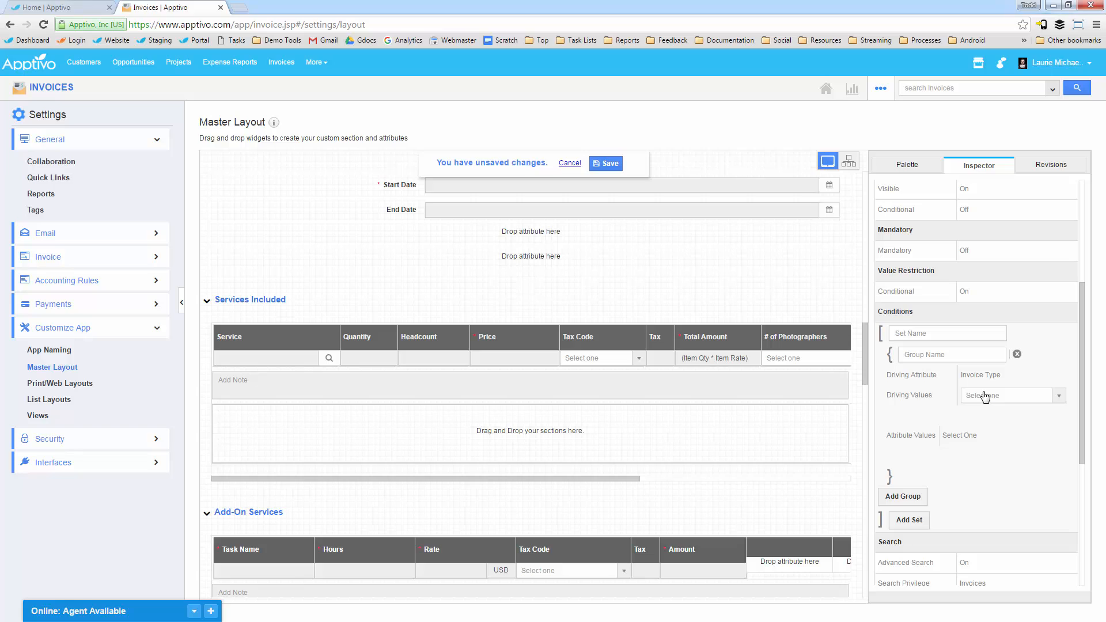
Step: Set the first group's driving value to Individual and its allowed attribute value to 1
left_click(985, 396)
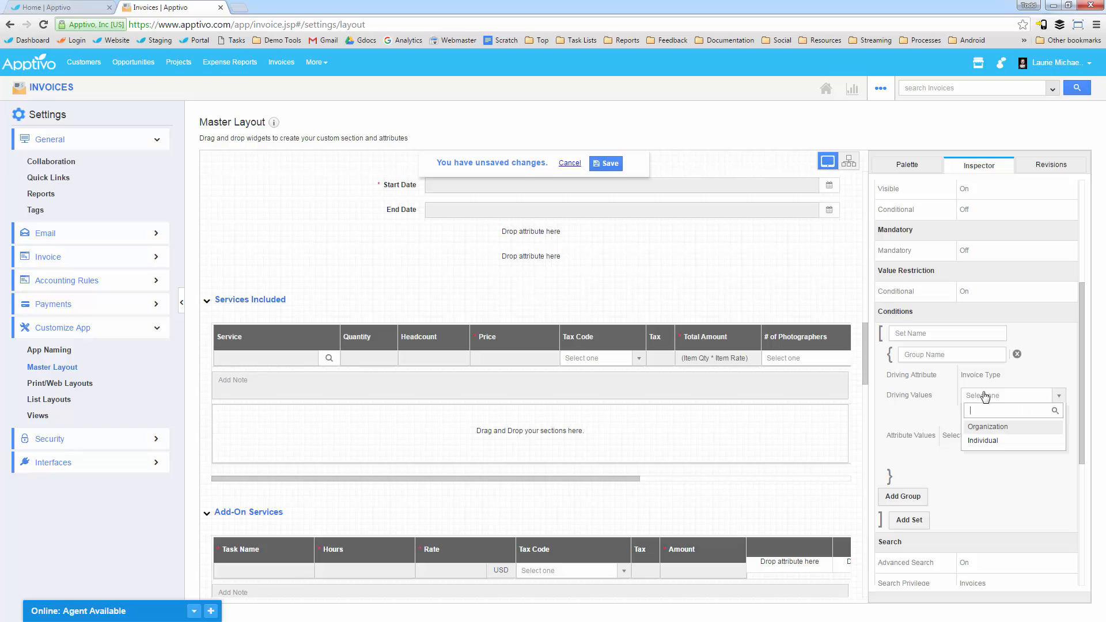
left_click(995, 441)
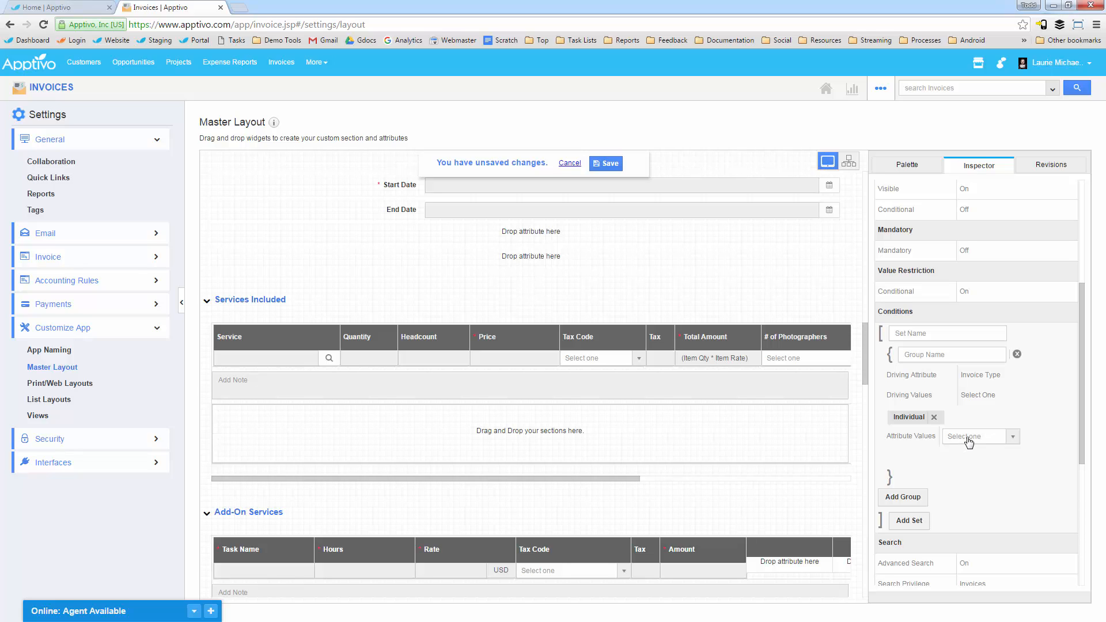
left_click(969, 441)
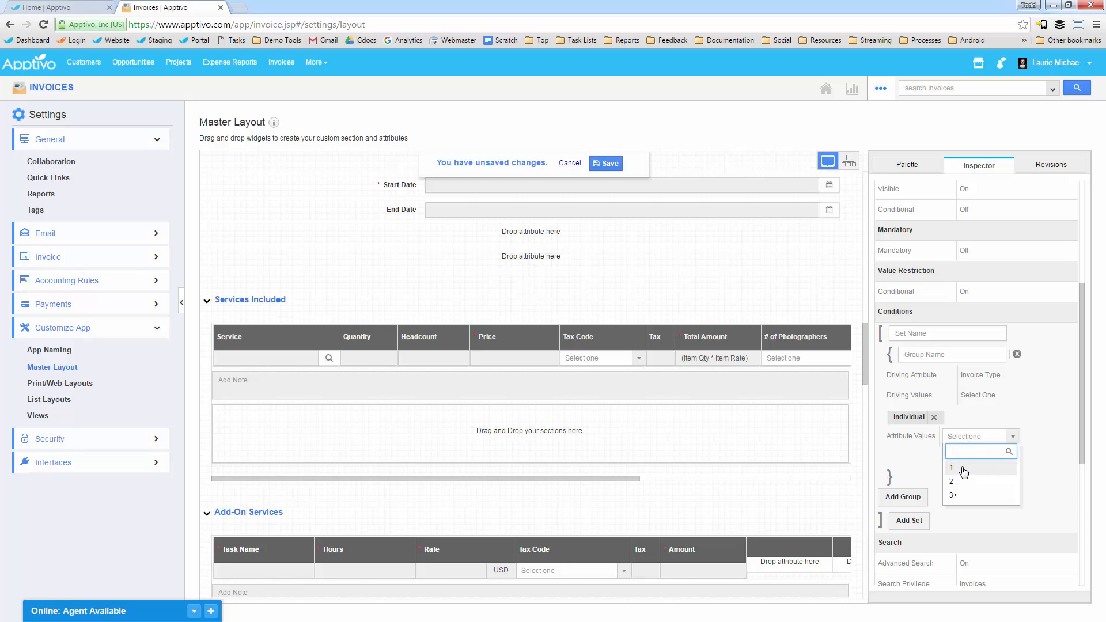
left_click(963, 469)
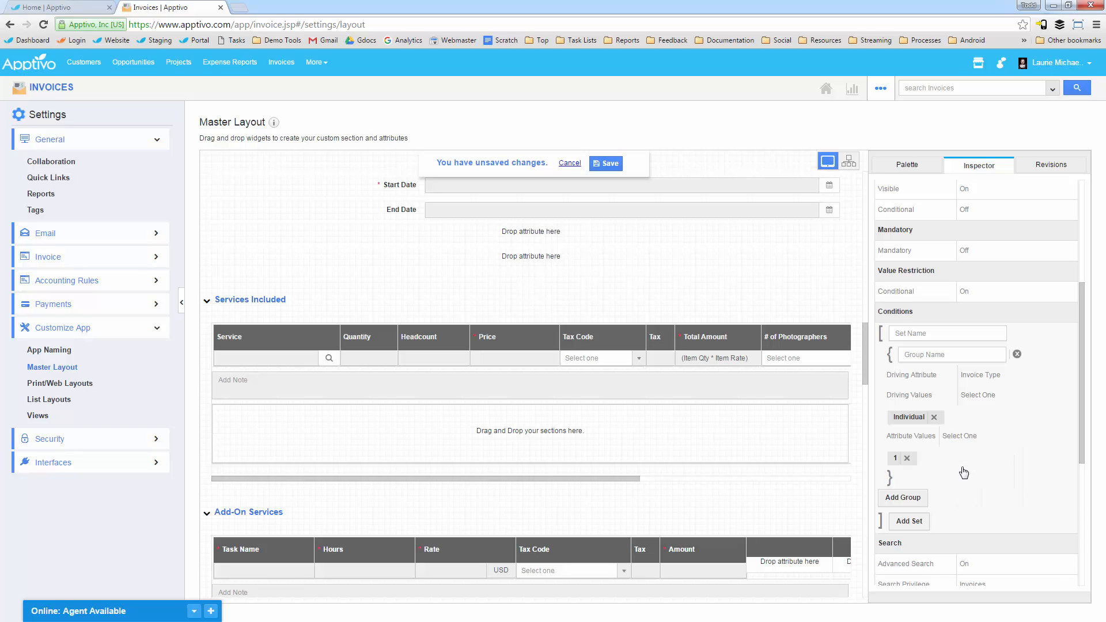
Step: Add a second condition group driven by Invoice Type with the driving value Organization
left_click(908, 498)
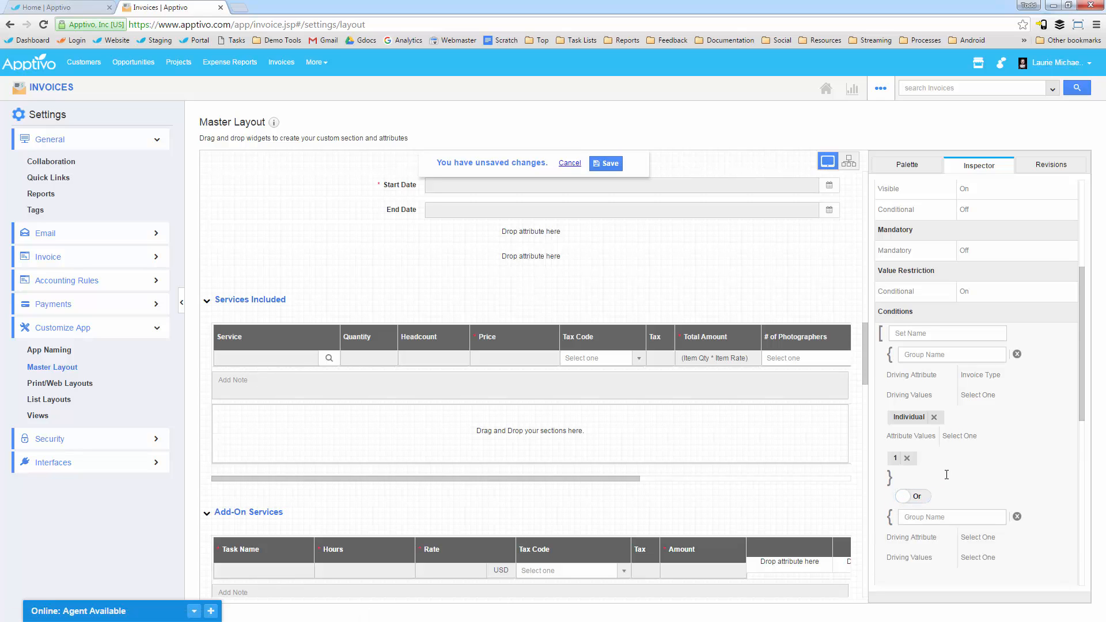
scroll(970, 371, "down", 5)
scroll(982, 355, "up", 3)
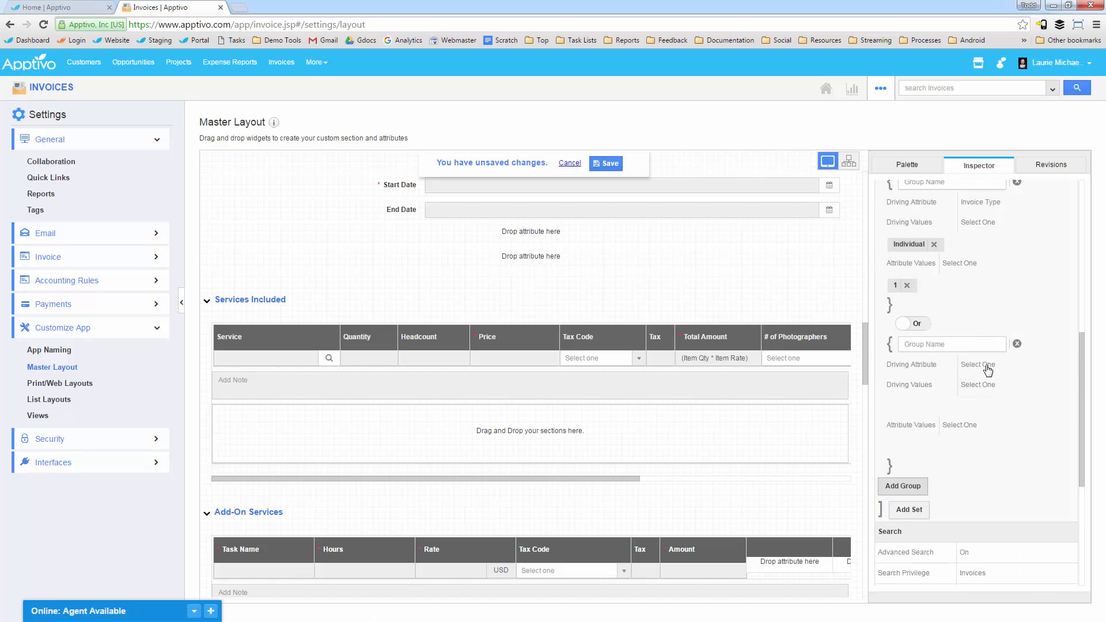
left_click(988, 369)
scroll(999, 438, "down", 2)
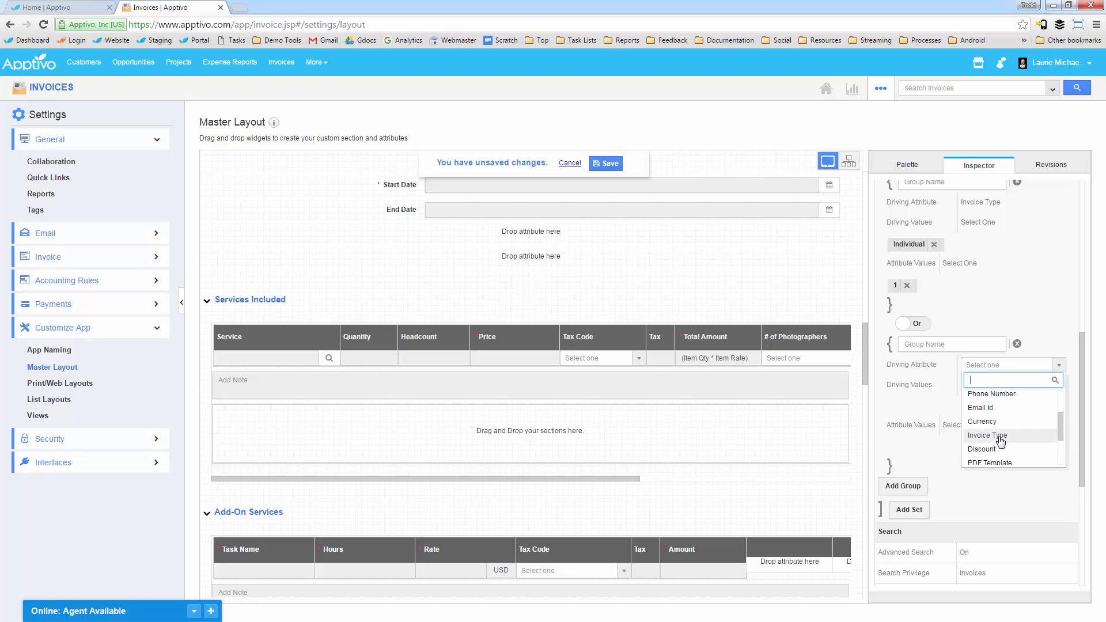
left_click(987, 435)
left_click(974, 385)
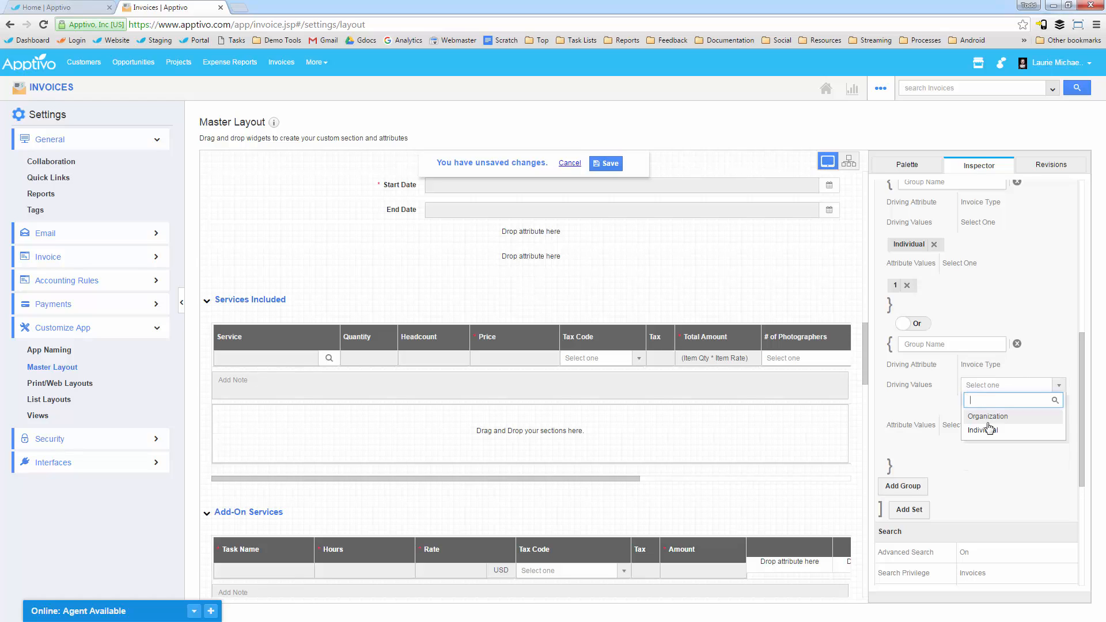
left_click(987, 416)
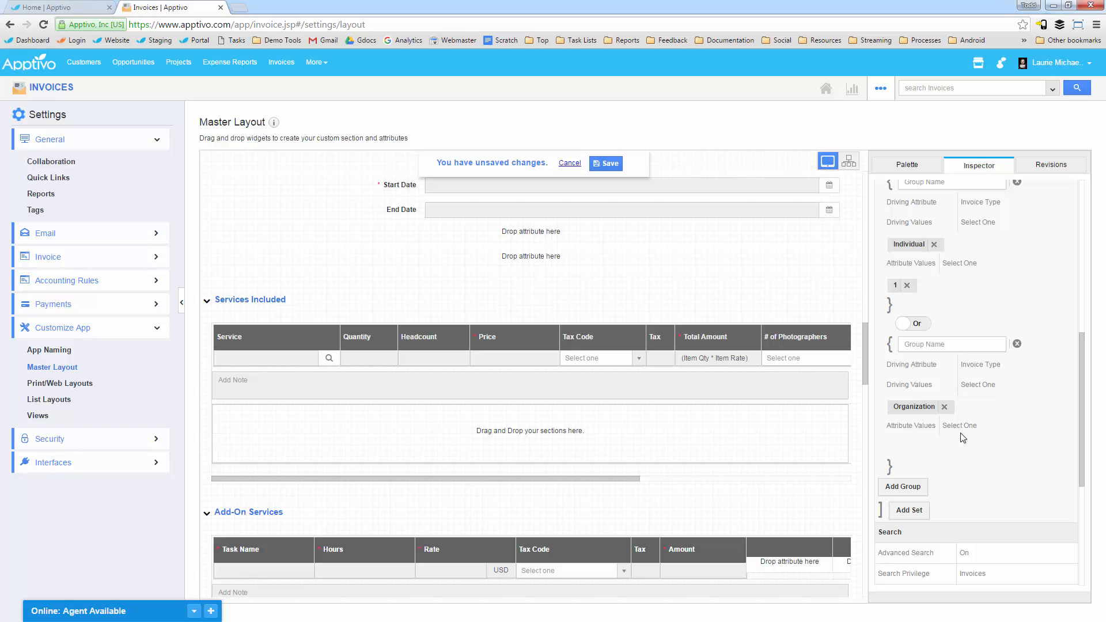
Step: Allow only the attribute values 2 and 3+ for the Organization group, and save the master layout
left_click(961, 427)
left_click(966, 427)
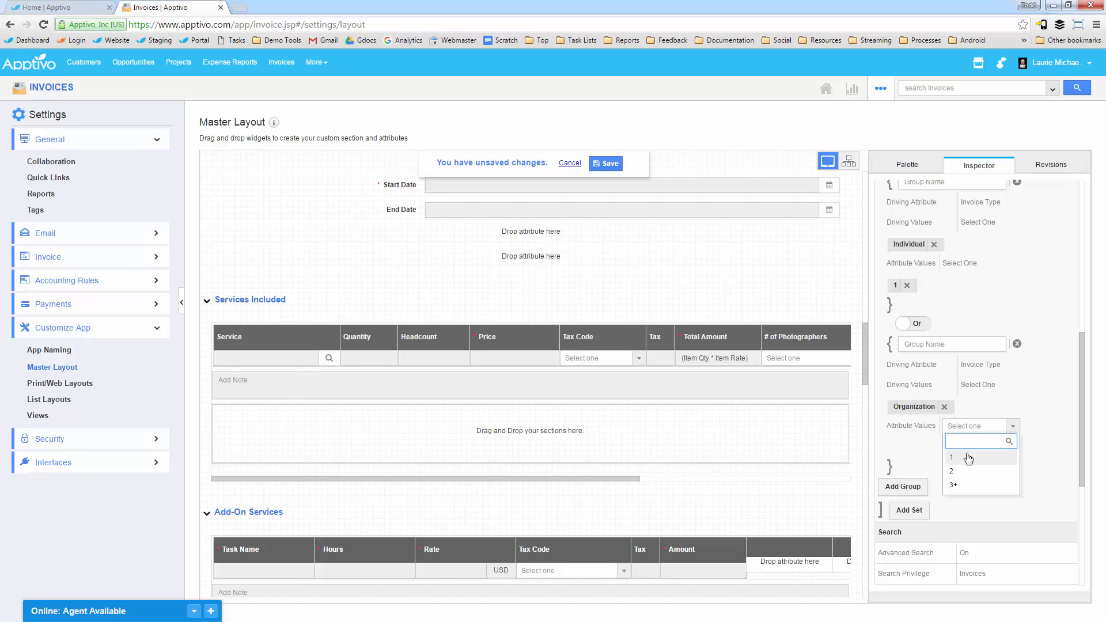
left_click(968, 457)
left_click(968, 430)
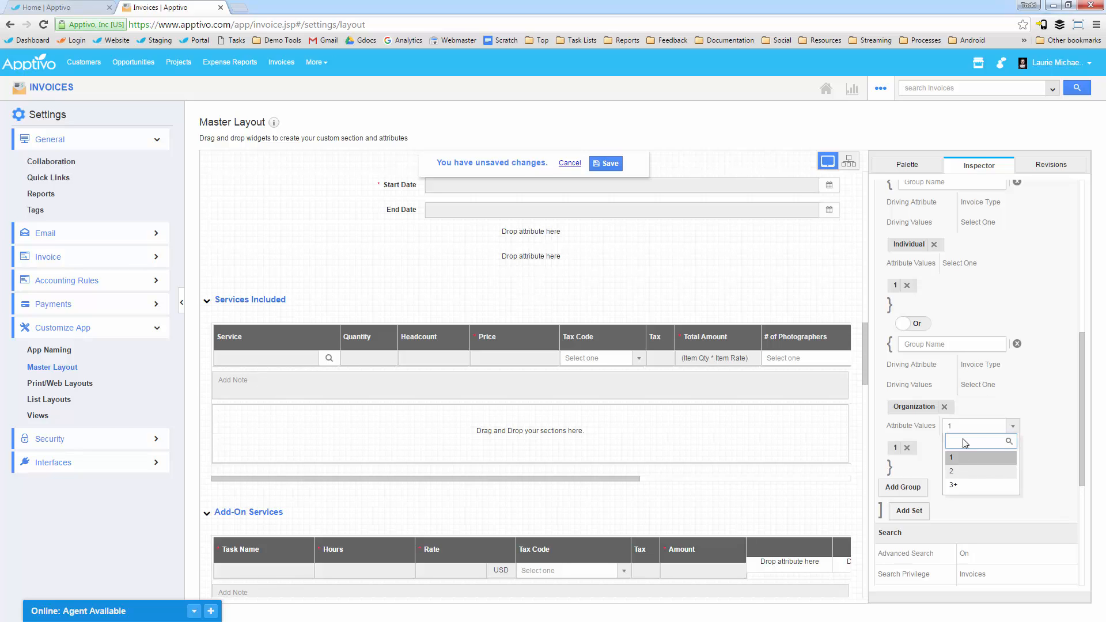
left_click(963, 471)
left_click(962, 426)
left_click(963, 484)
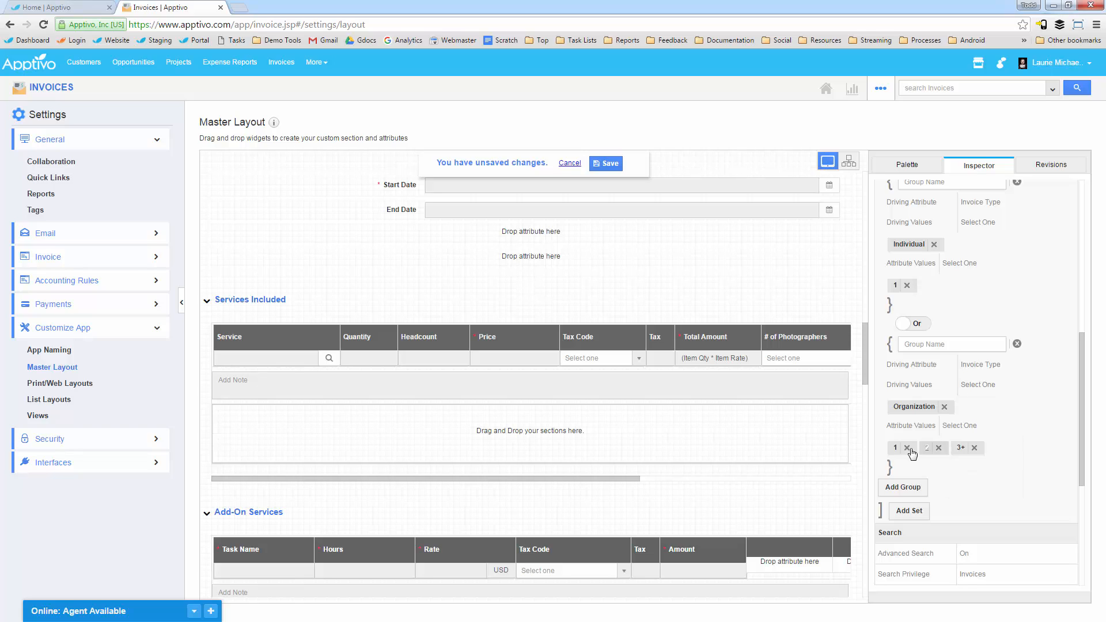
left_click(908, 448)
left_click(606, 163)
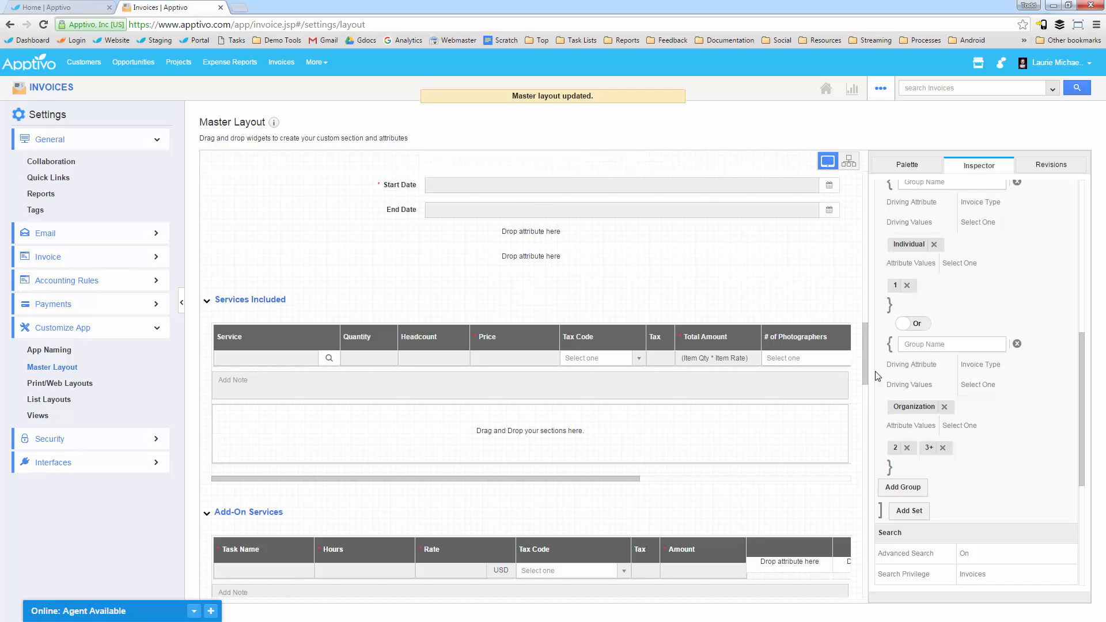
Step: Start a new invoice with an empty Services Included line and view its # of Photographers options for the Organization type
left_click(59, 91)
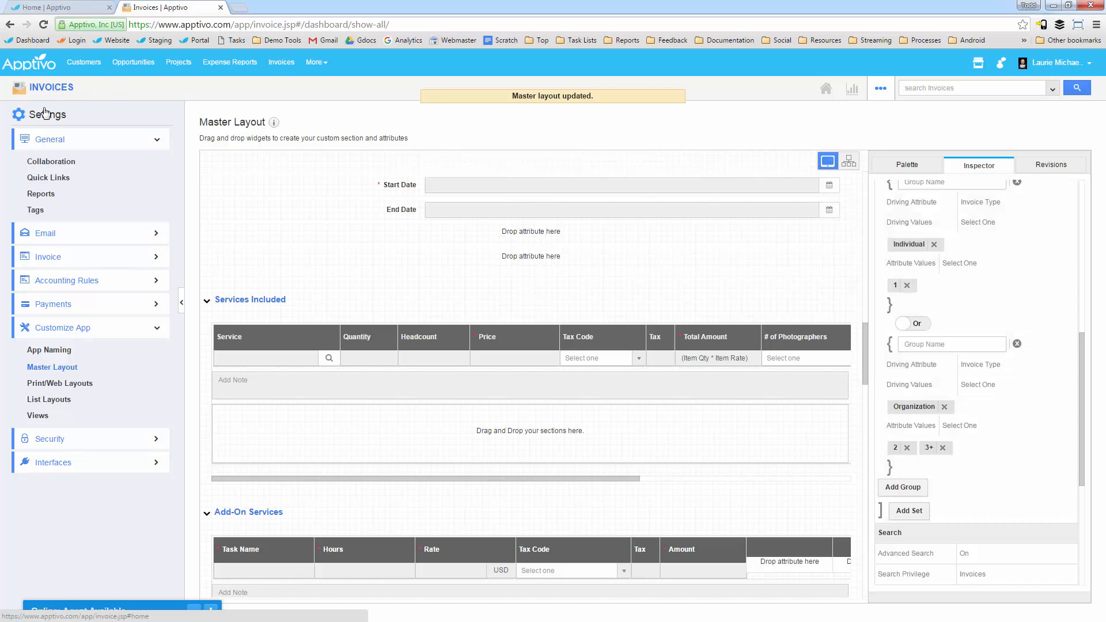
left_click(46, 116)
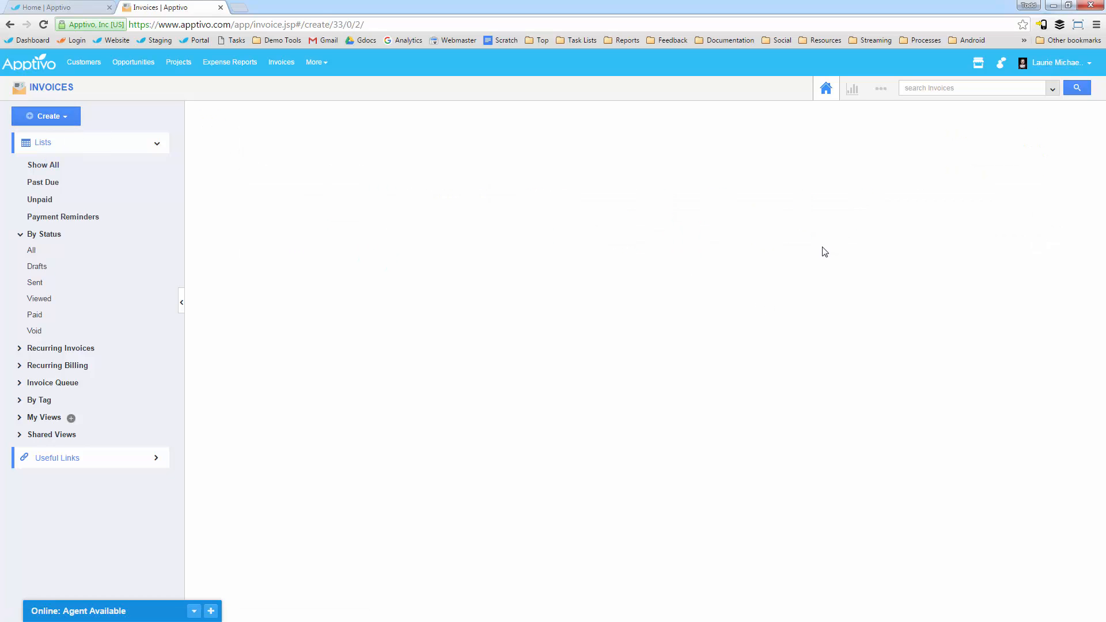
left_click(1069, 570)
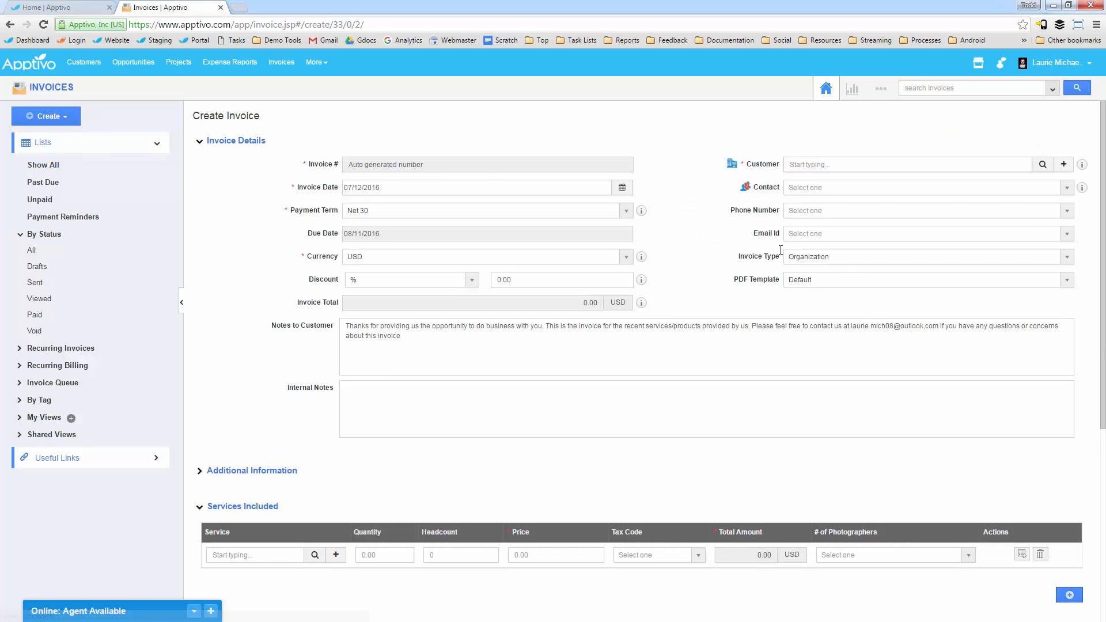
scroll(812, 190, "down", 2)
left_click(818, 150)
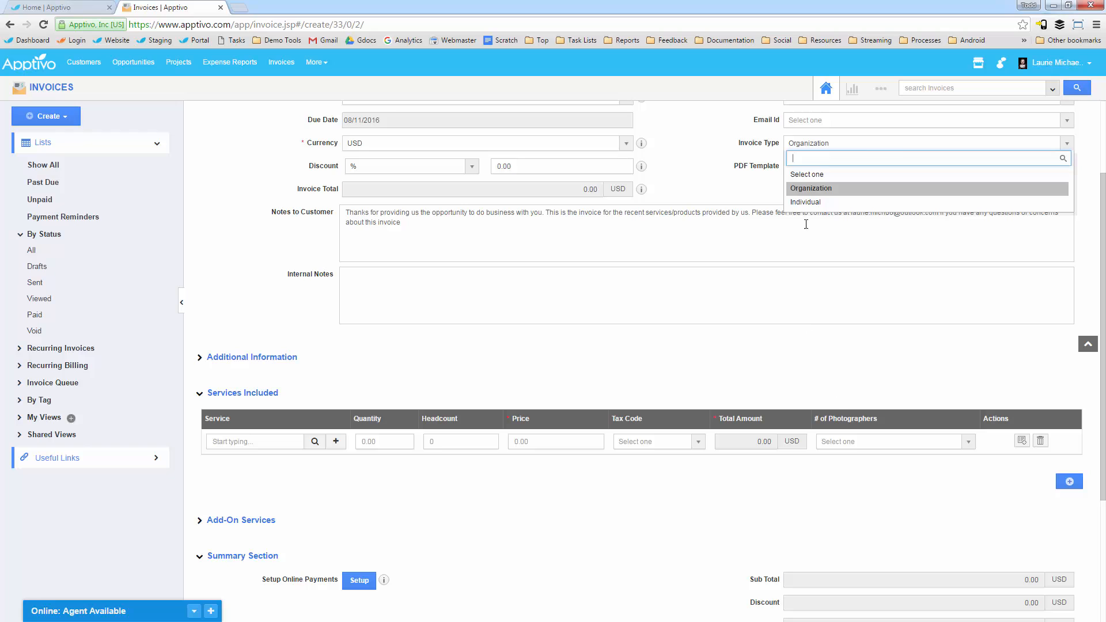
left_click(881, 444)
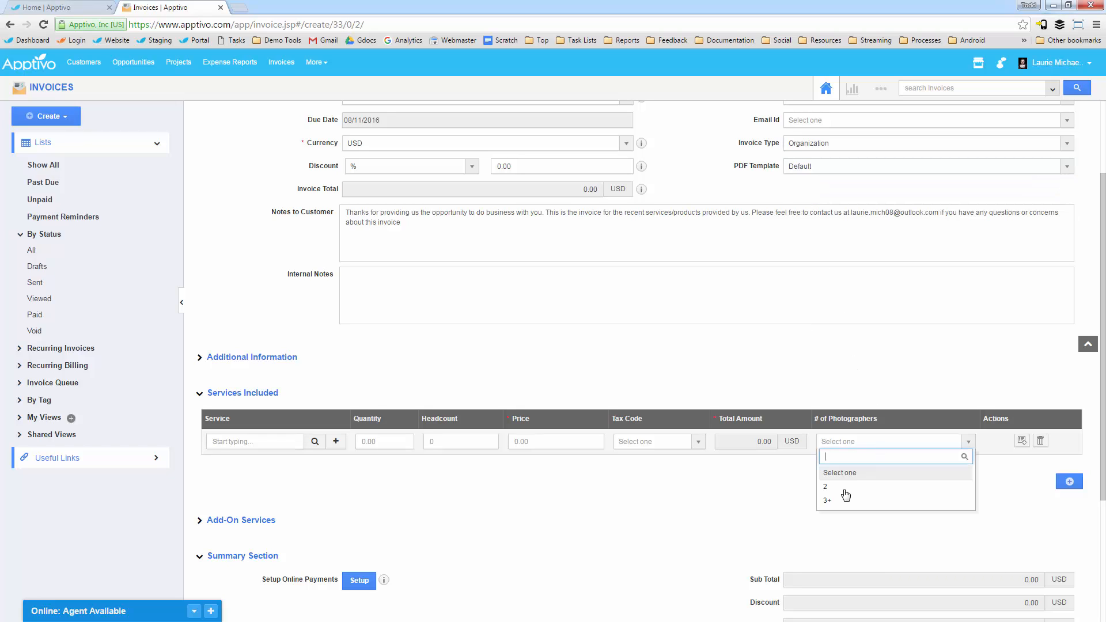
Step: Switch the invoice type to Individual and view the # of Photographers options on the service line
left_click(820, 143)
left_click(820, 144)
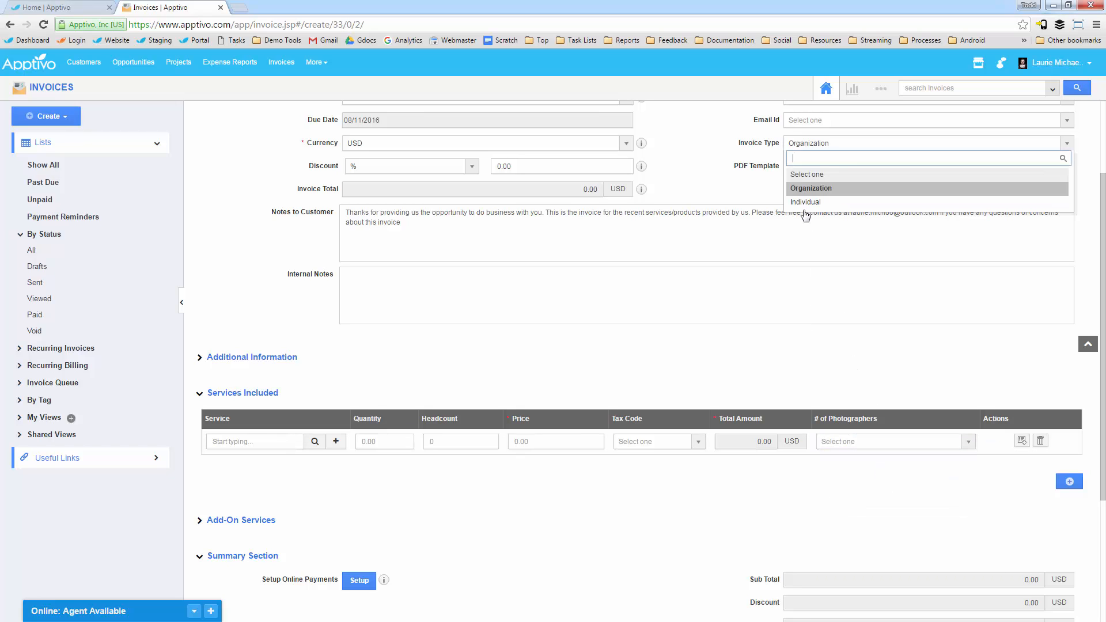
left_click(805, 209)
left_click(862, 450)
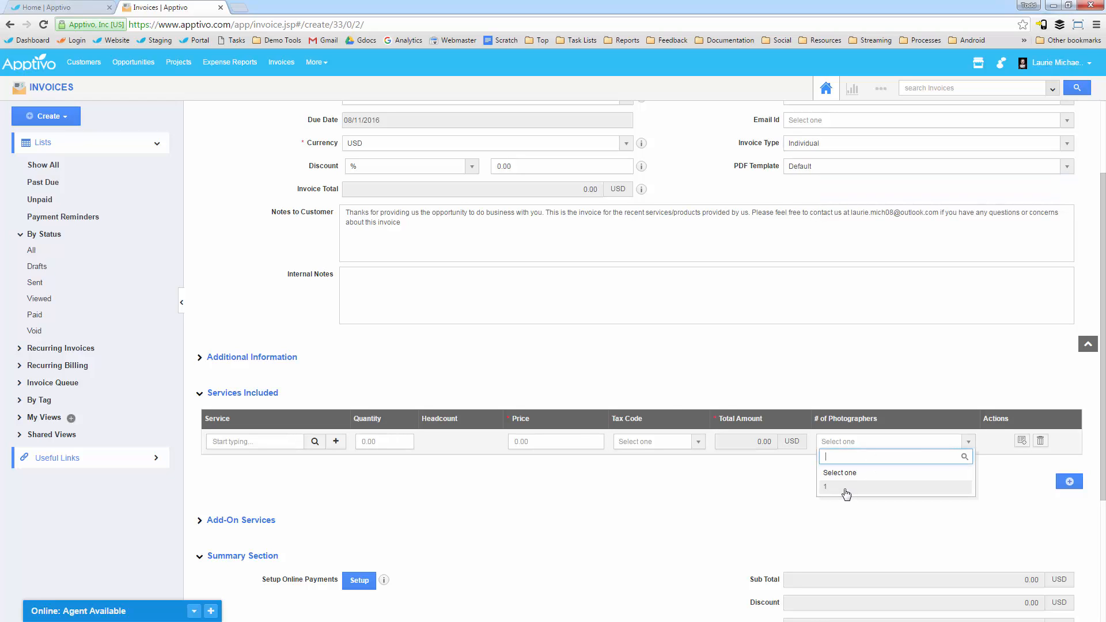
Step: Go to the Print/Web Layouts in the Invoices app settings and open the Default PDF template
scroll(671, 407, "up", 2)
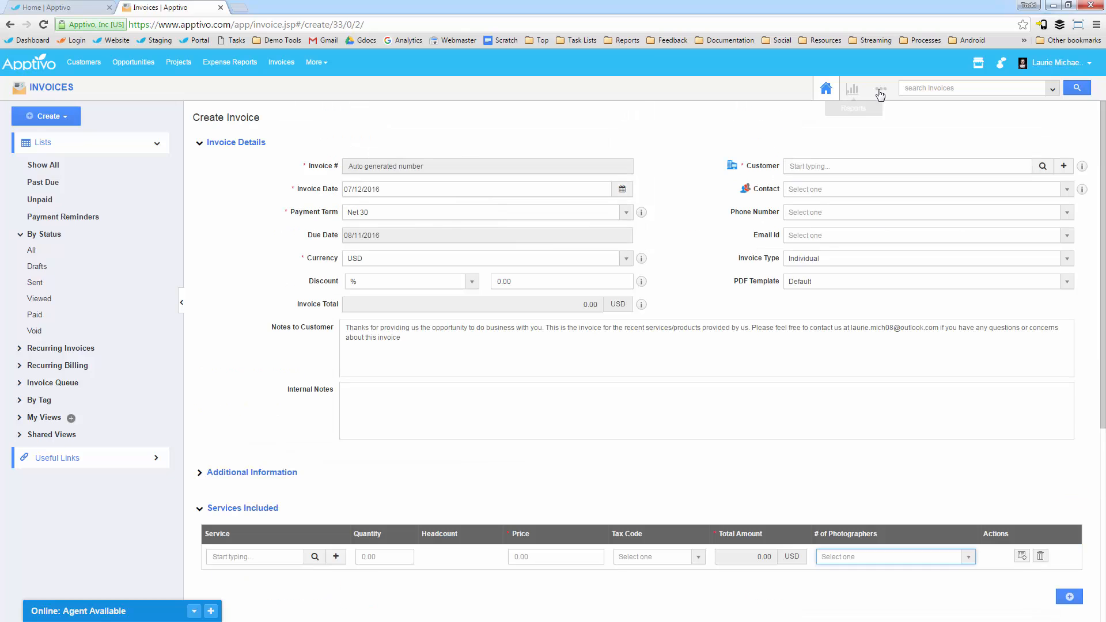
left_click(880, 89)
left_click(858, 122)
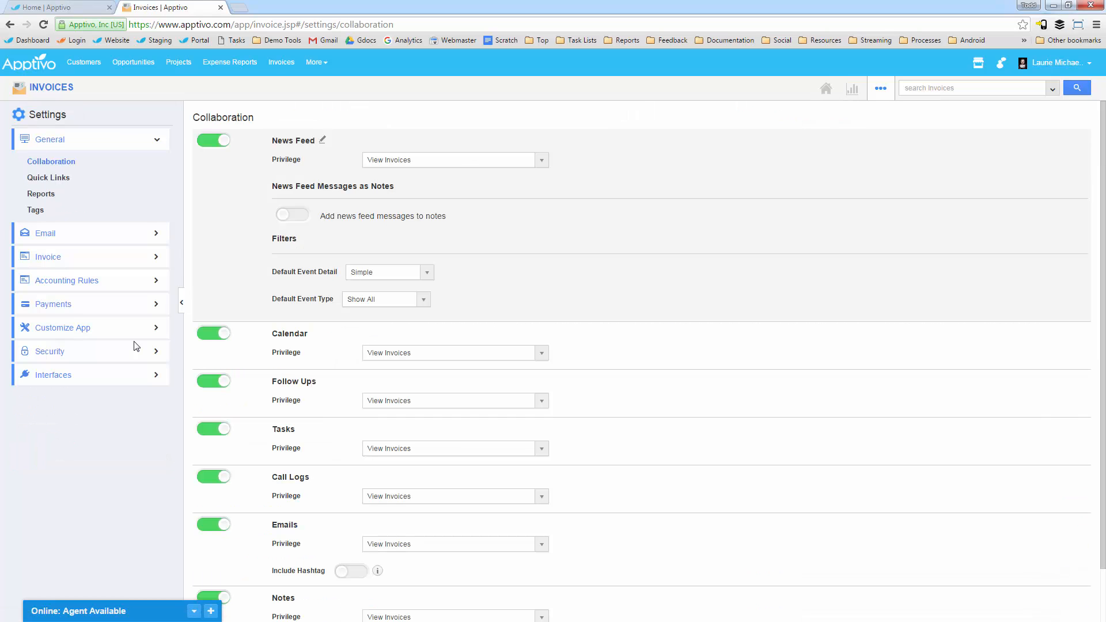
left_click(77, 329)
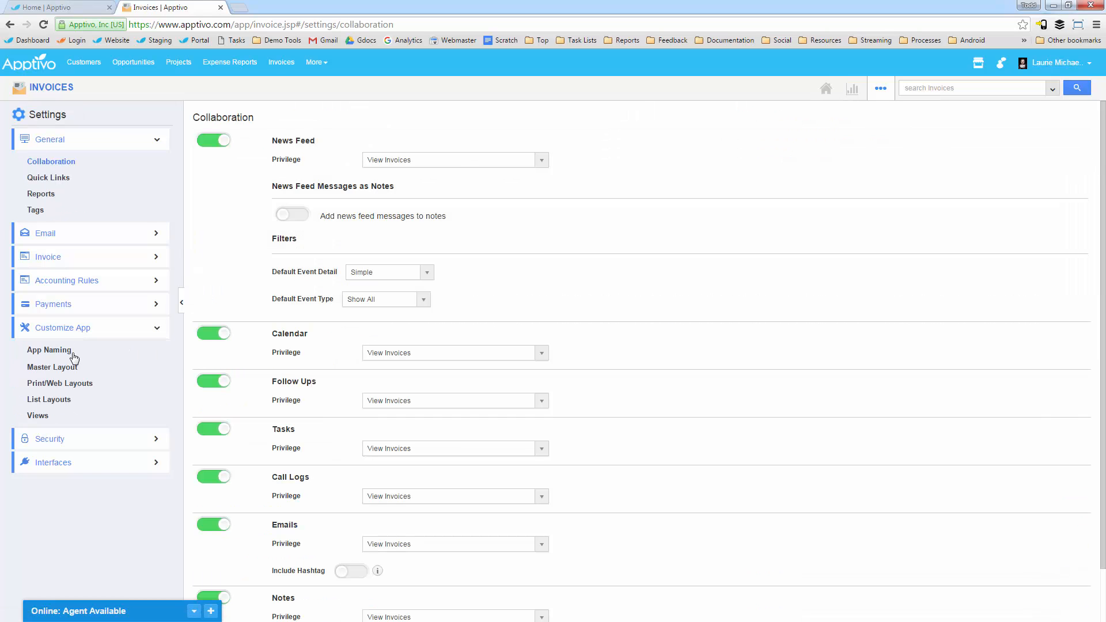
left_click(67, 384)
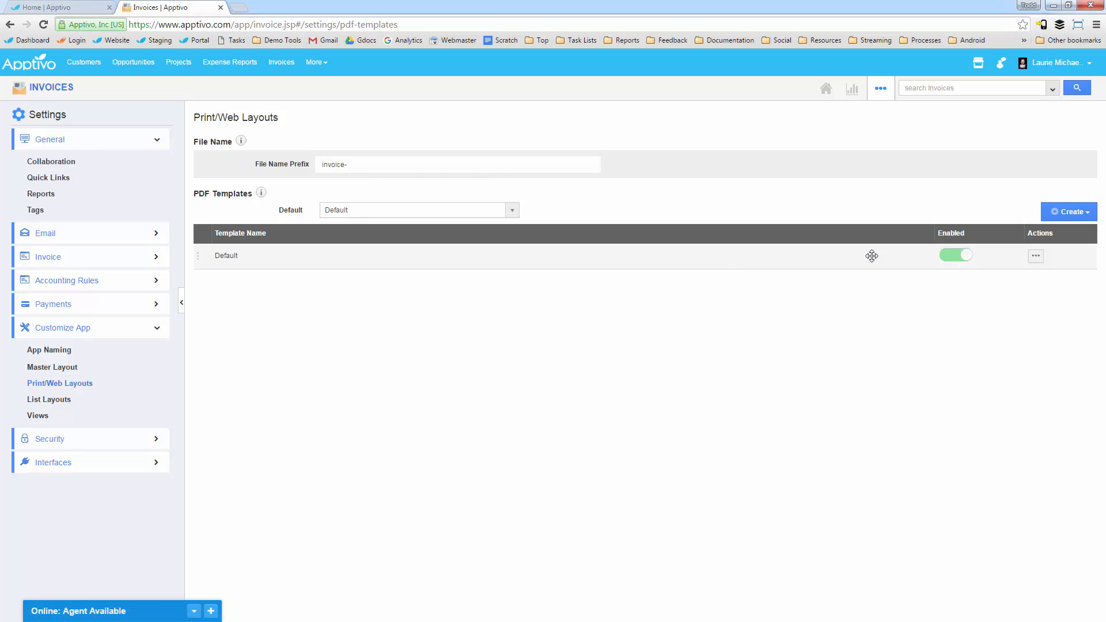
left_click(1035, 257)
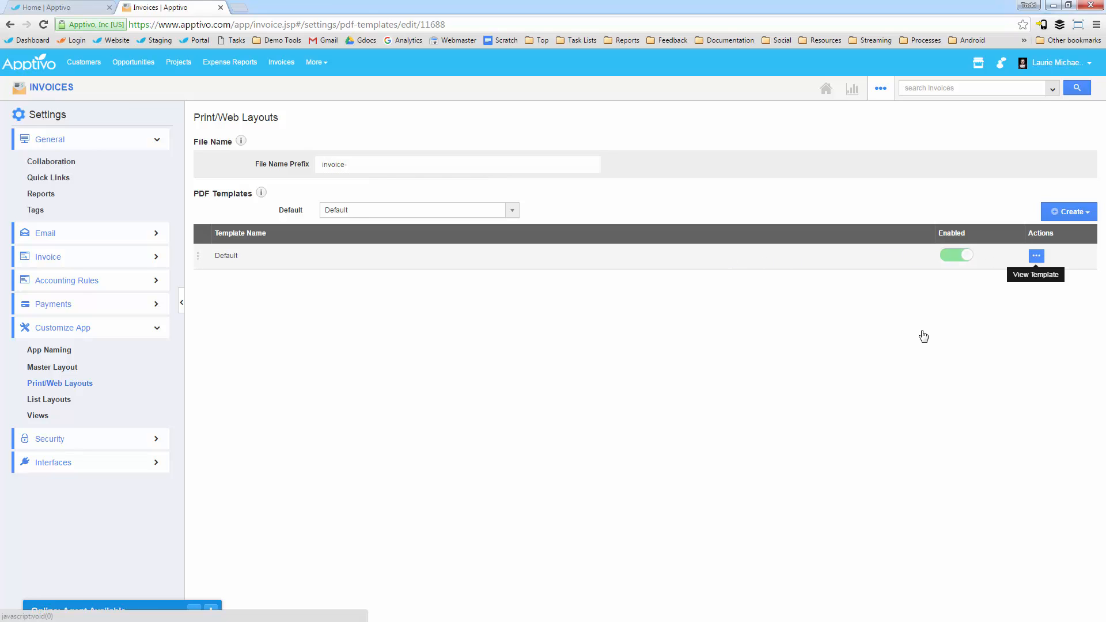
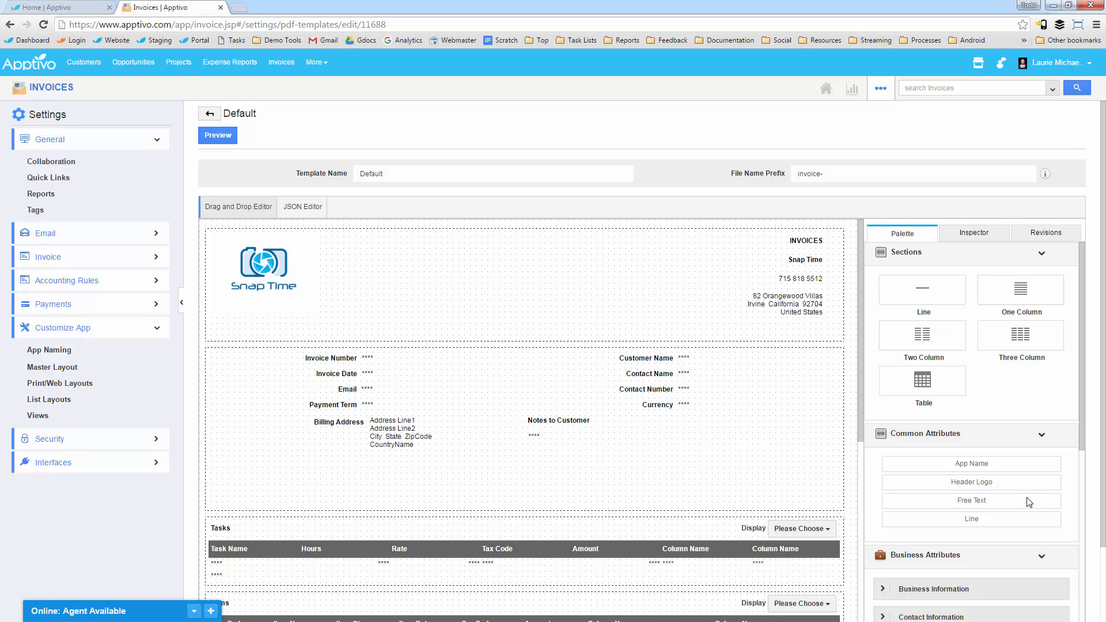
Step: Examine the Business and Customer attribute groups available for the Default print template, including customer, contact, additional and social information
scroll(994, 394, "down", 4)
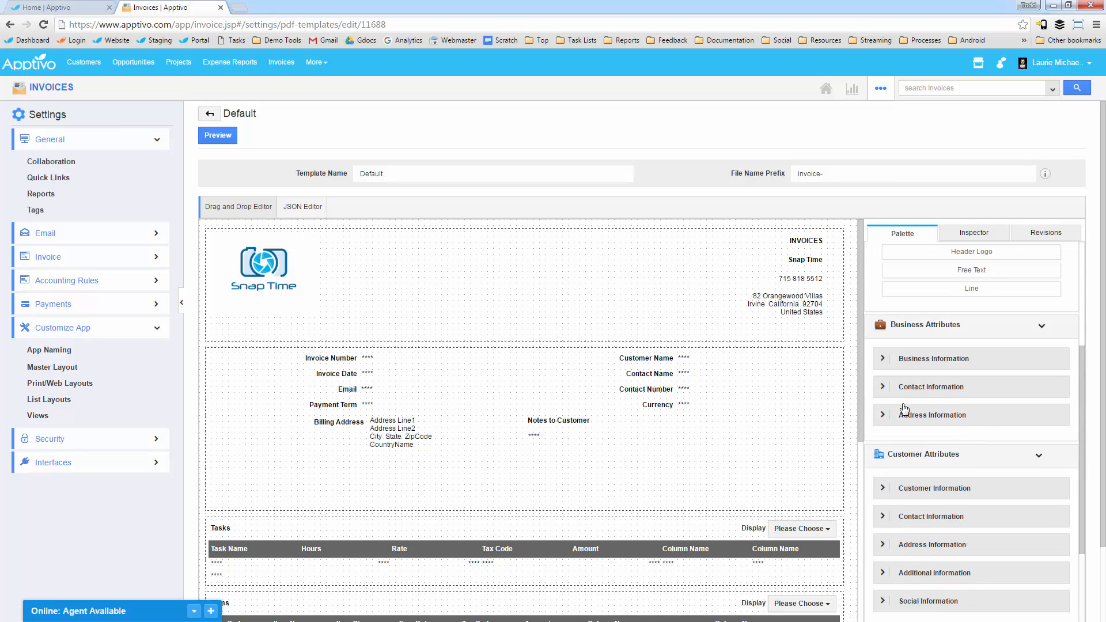
left_click(883, 387)
scroll(1047, 413, "down", 2)
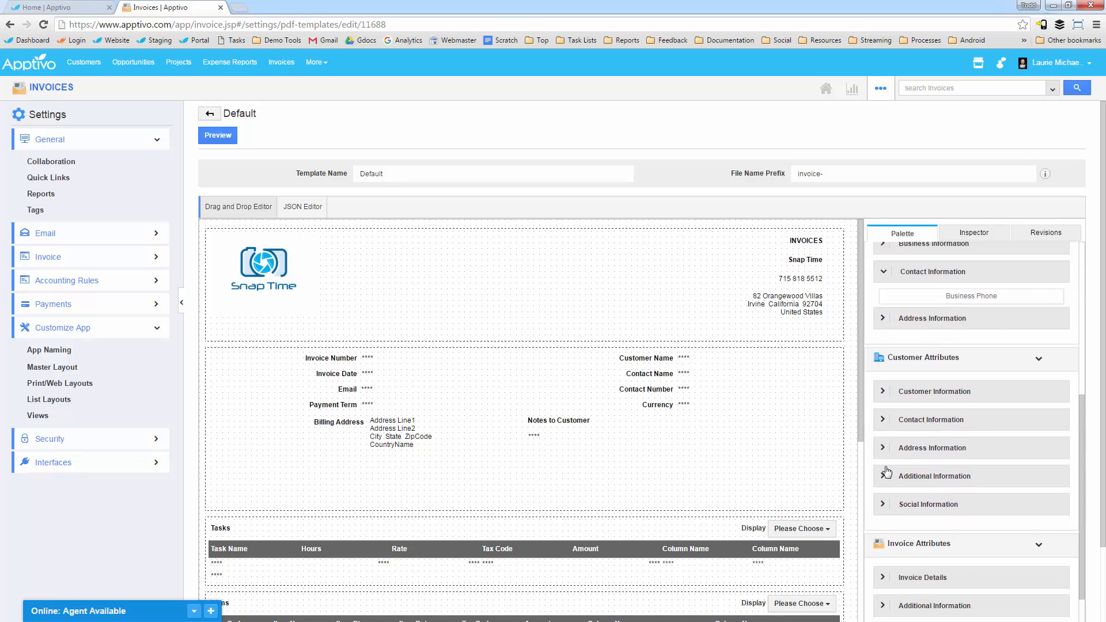
left_click(883, 419)
scroll(884, 357, "down", 1)
left_click(883, 333)
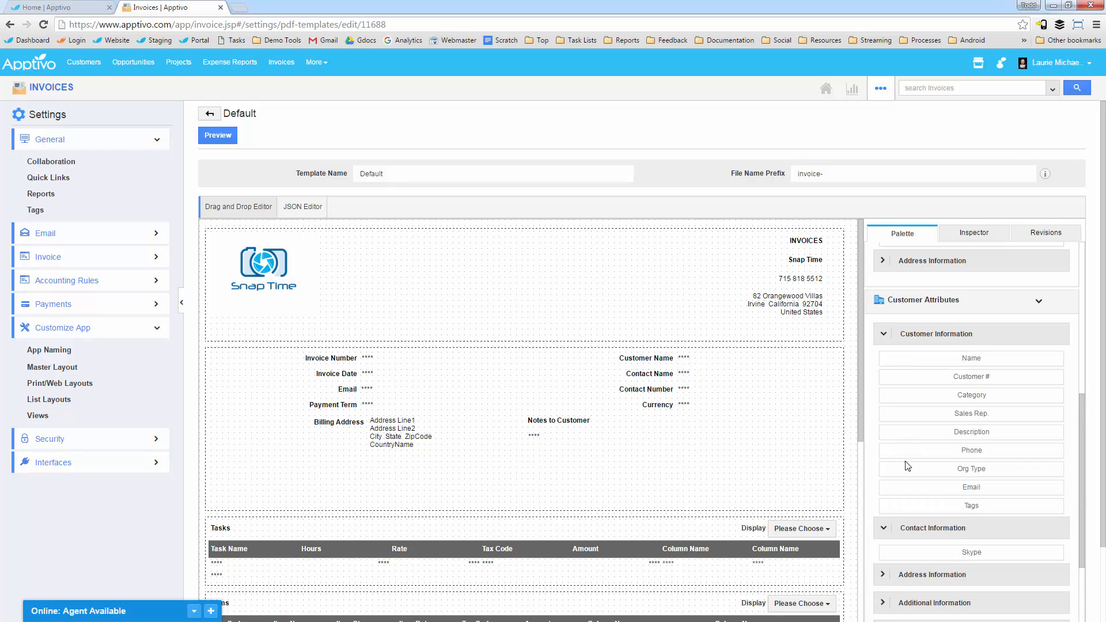
scroll(881, 490, "down", 3)
left_click(879, 459)
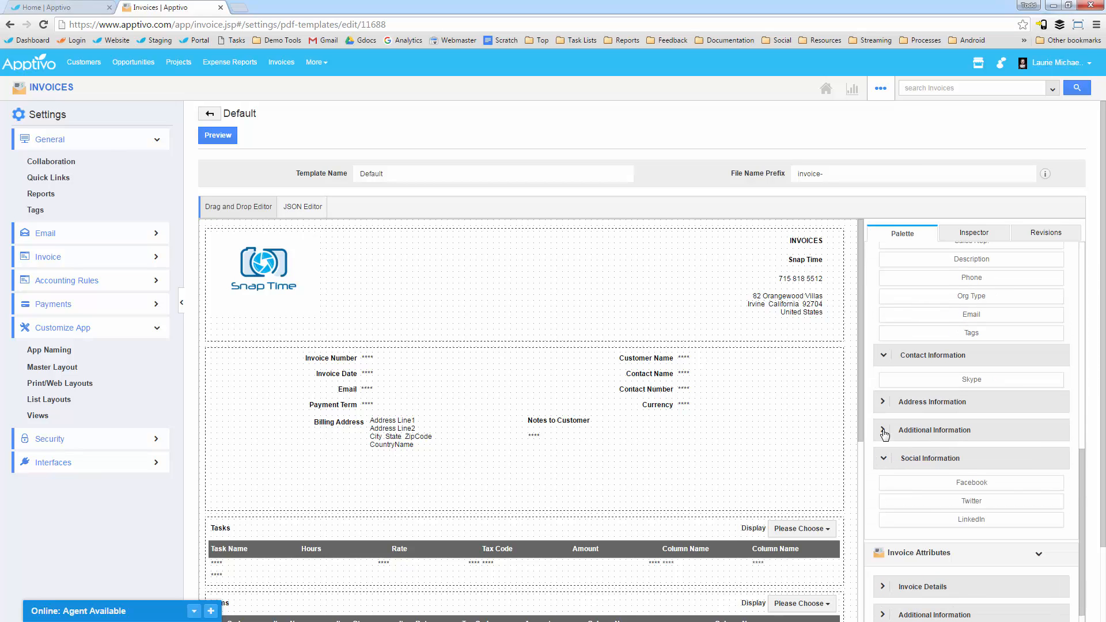
left_click(883, 430)
Step: Examine the Invoice Details and Additional Information attributes for the template, and look at its JSON Editor view
scroll(896, 519, "down", 5)
scroll(896, 538, "down", 6)
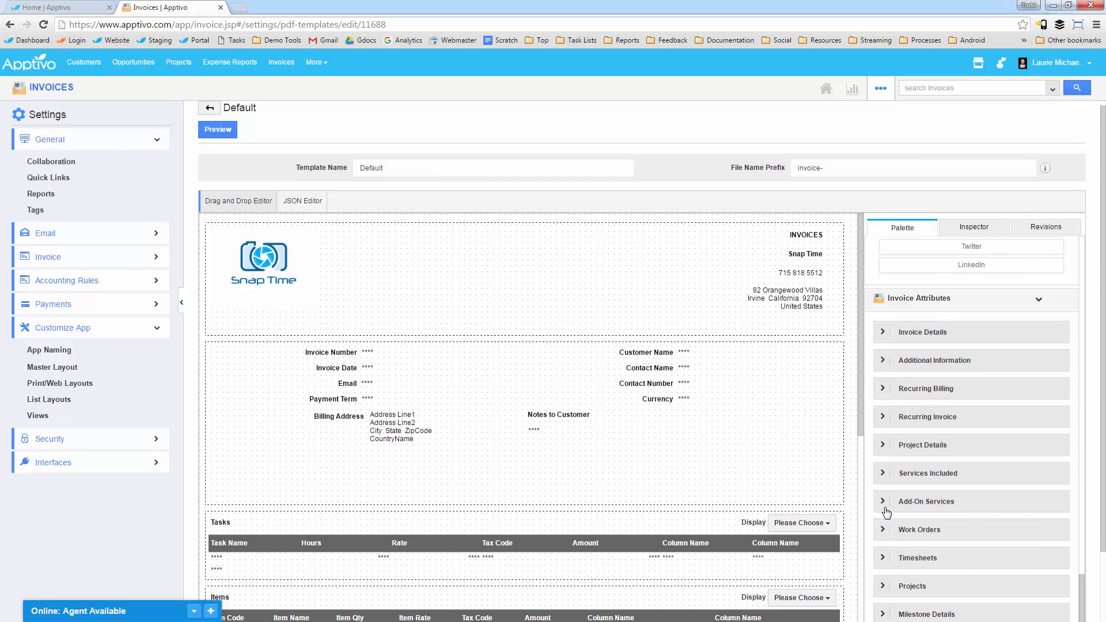
left_click(879, 248)
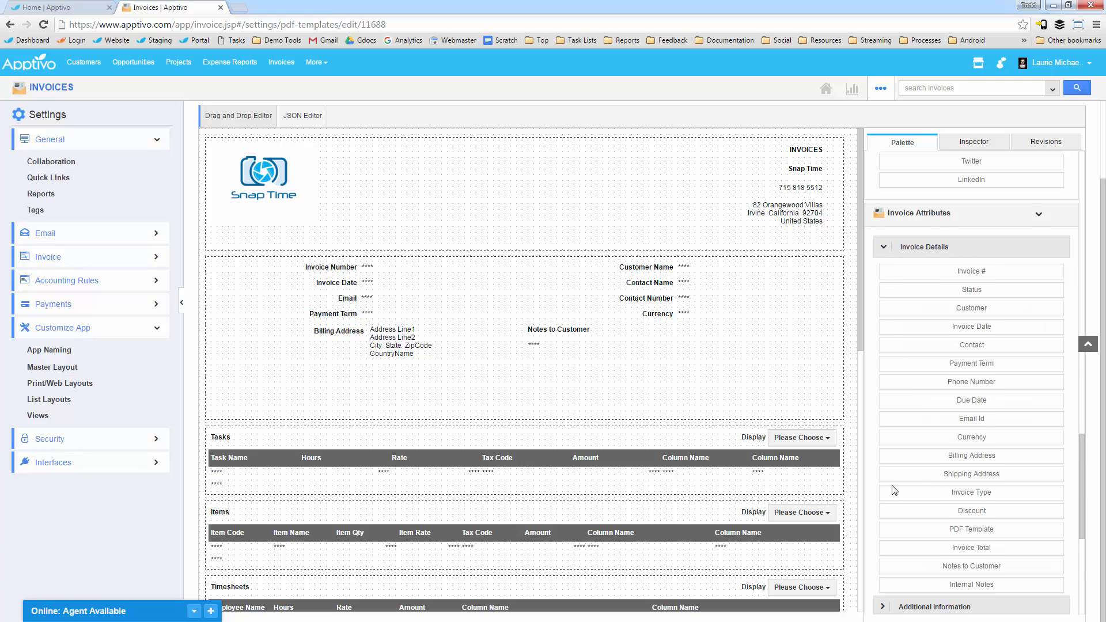
scroll(893, 489, "down", 3)
left_click(883, 435)
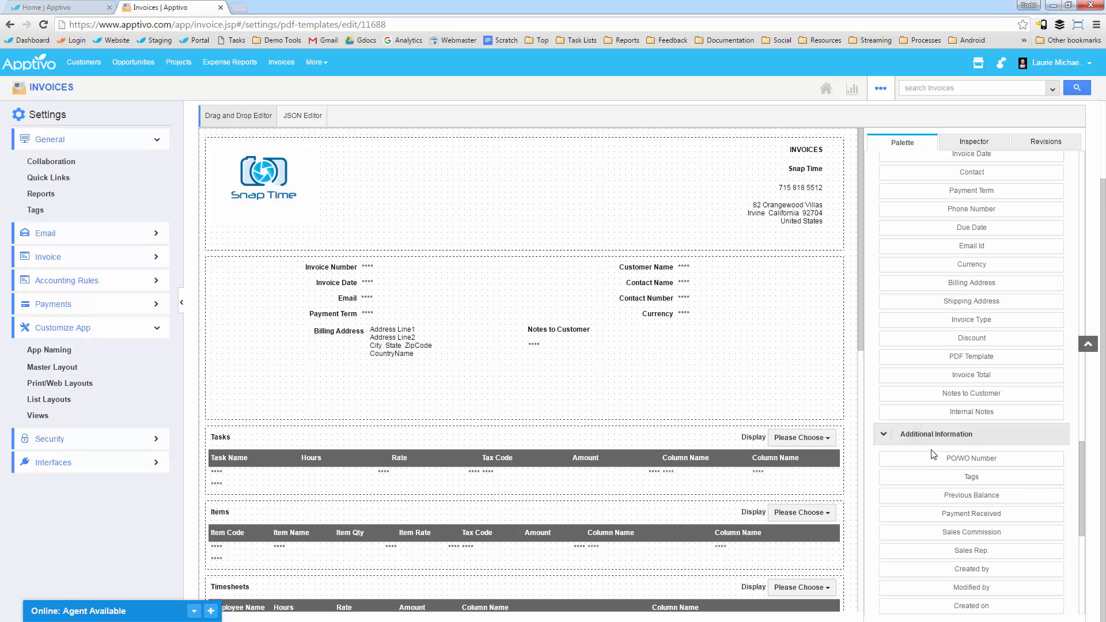
left_click(295, 116)
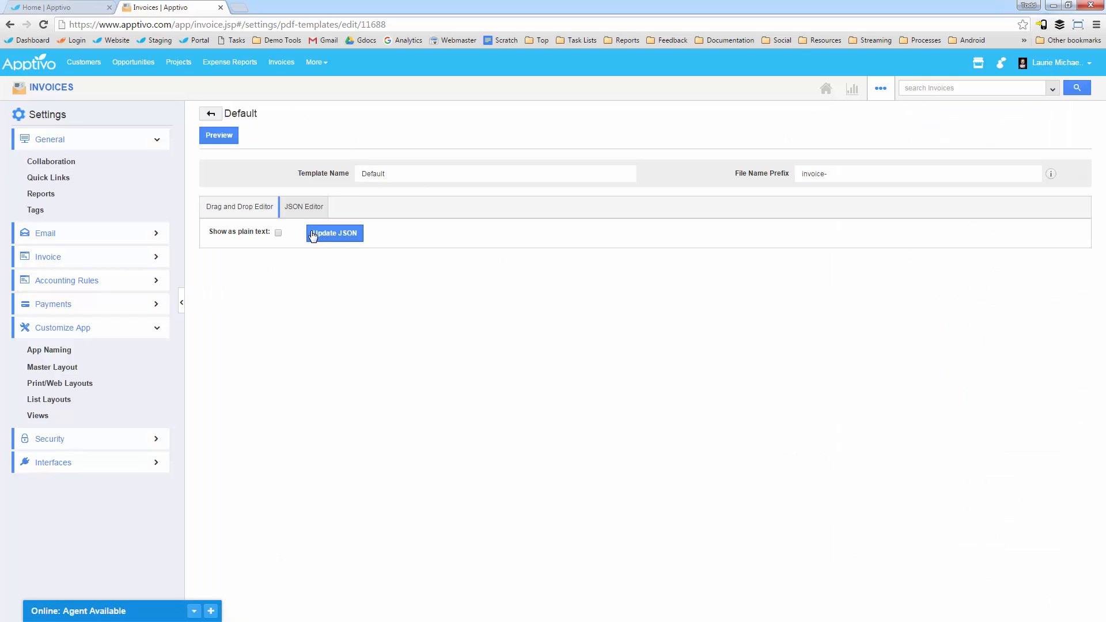
left_click(245, 212)
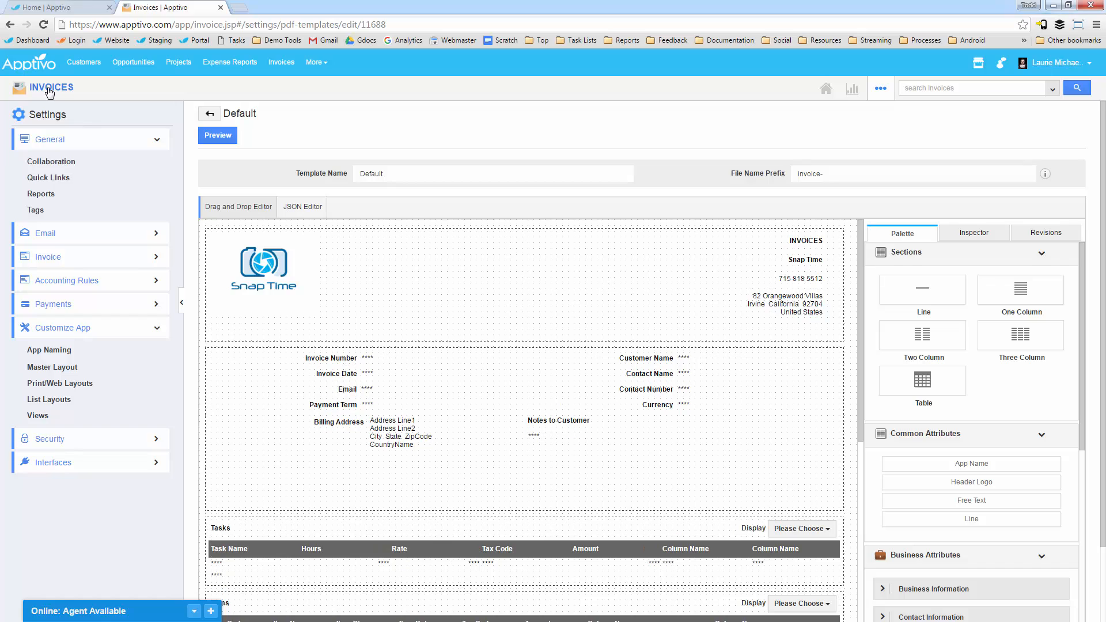
Step: Open the List Layouts settings and remove the Tags and Created by columns from the Overview layout
left_click(48, 403)
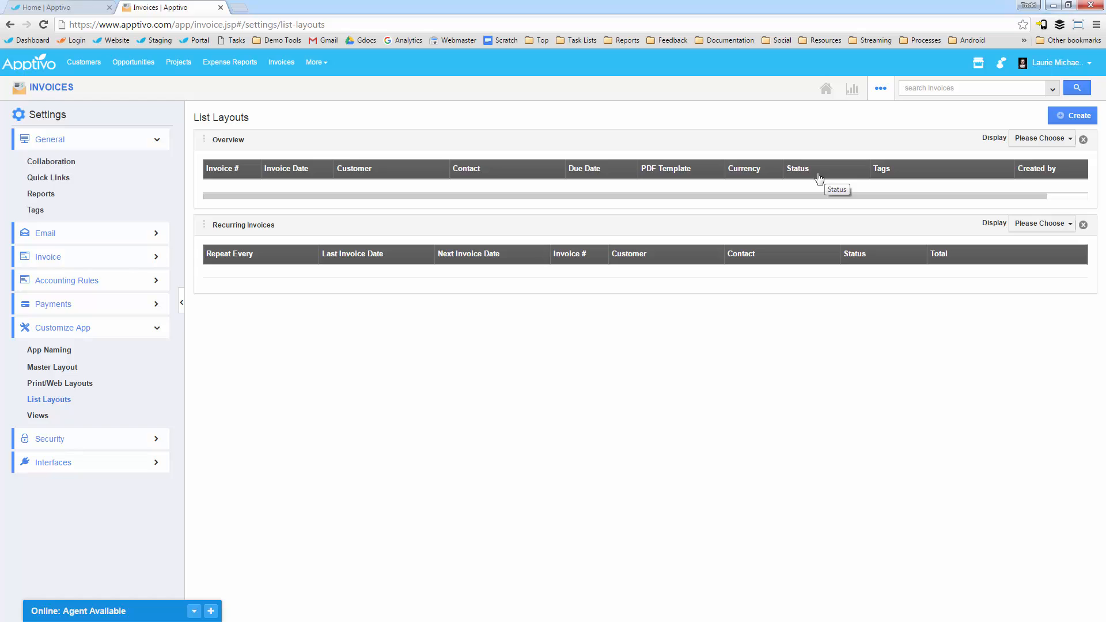
left_click(1064, 141)
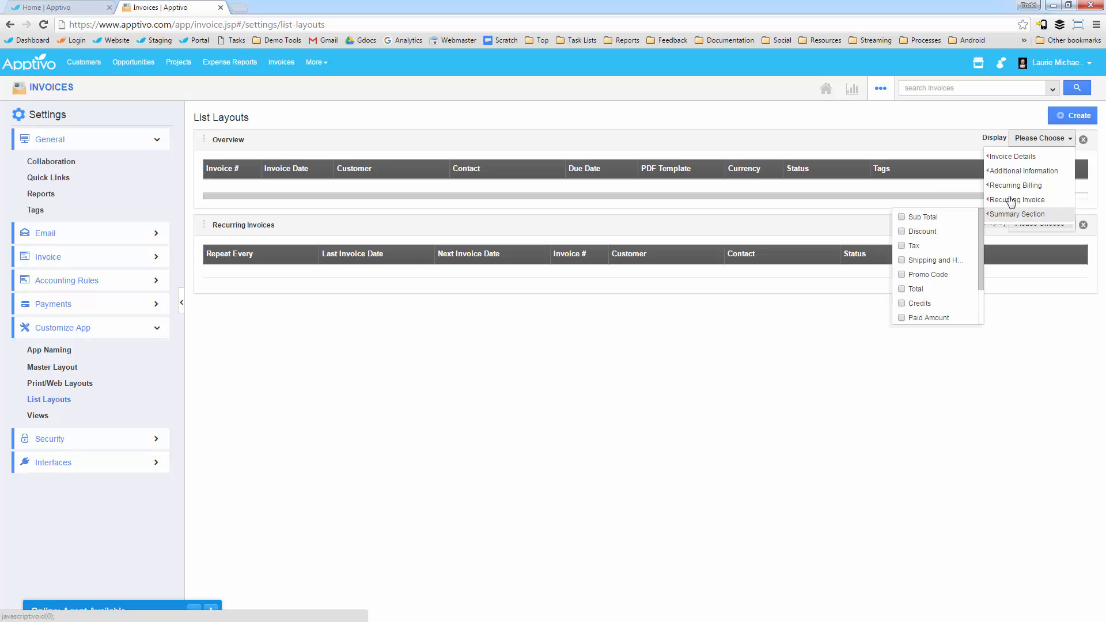
mouse_move(1016, 177)
mouse_move(1008, 216)
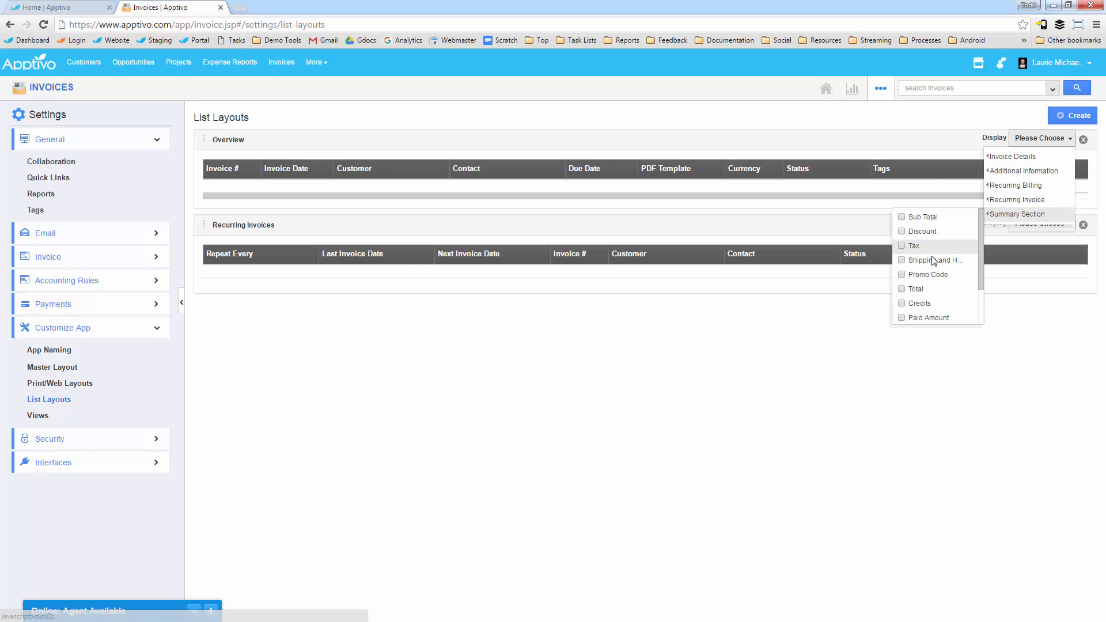
scroll(930, 269, "down", 2)
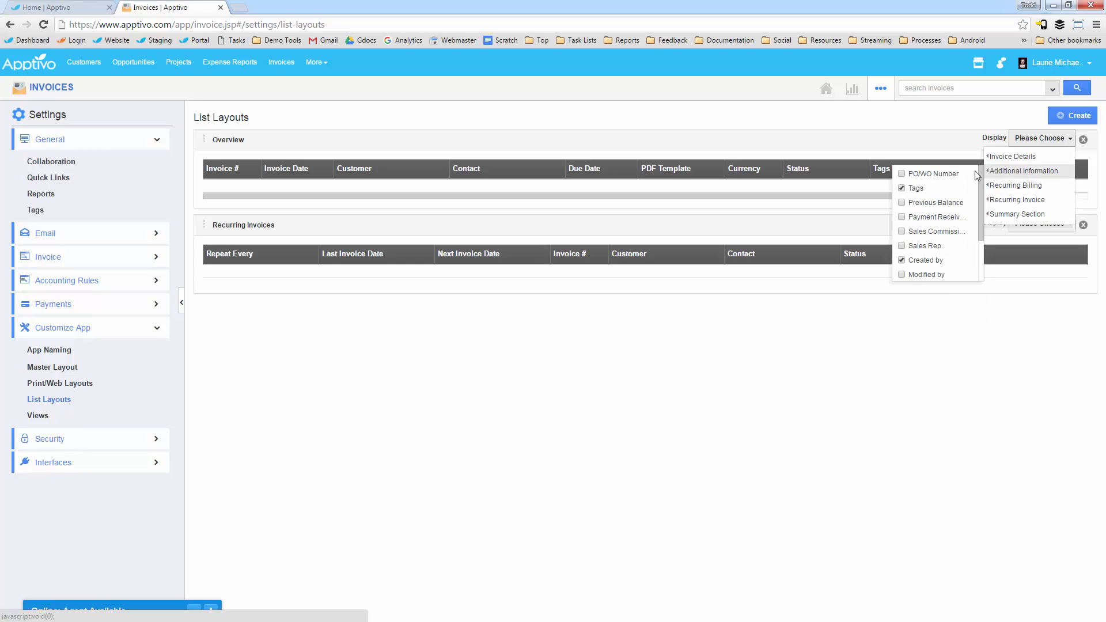
left_click(916, 190)
scroll(922, 262, "down", 2)
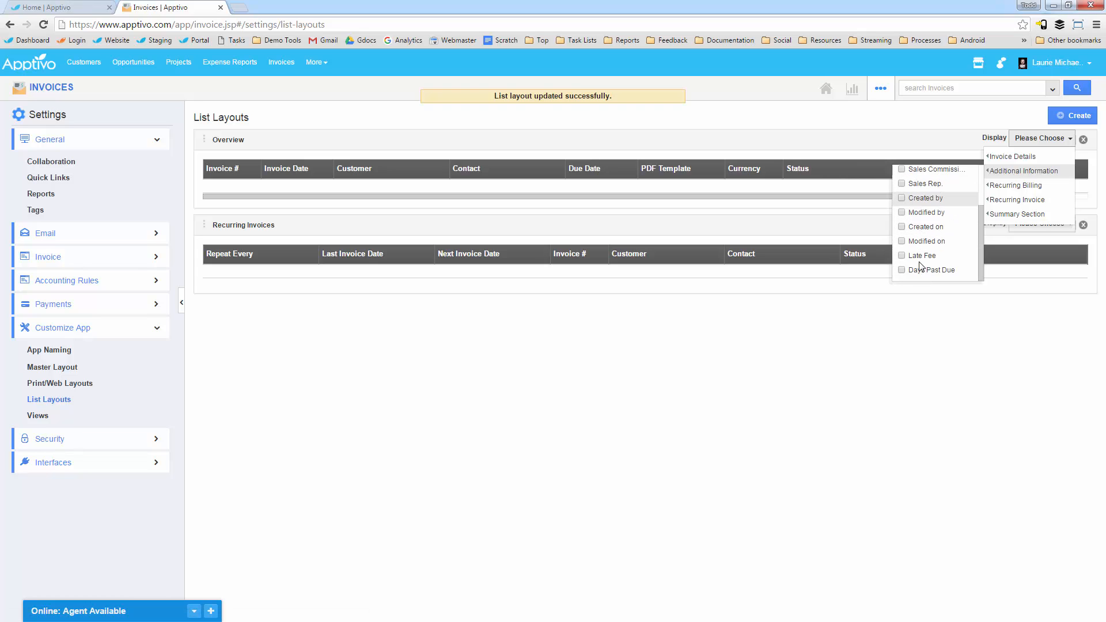
Step: Remove the Currency, PDF Template and Due Date columns from the Overview list layout
mouse_move(990, 161)
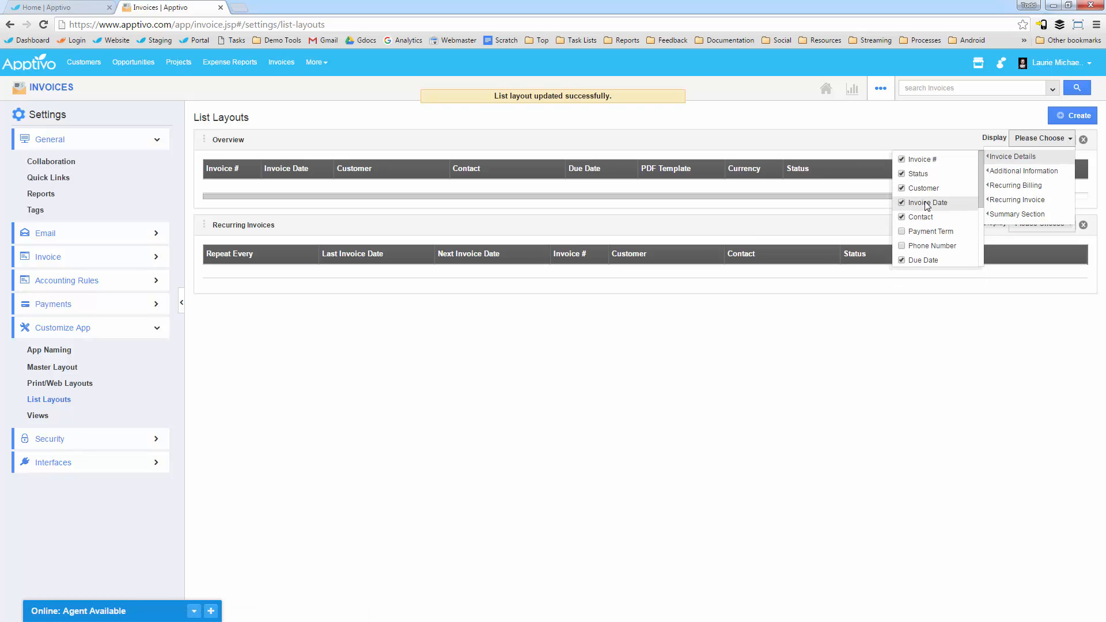
scroll(922, 249, "down", 1)
scroll(921, 249, "down", 4)
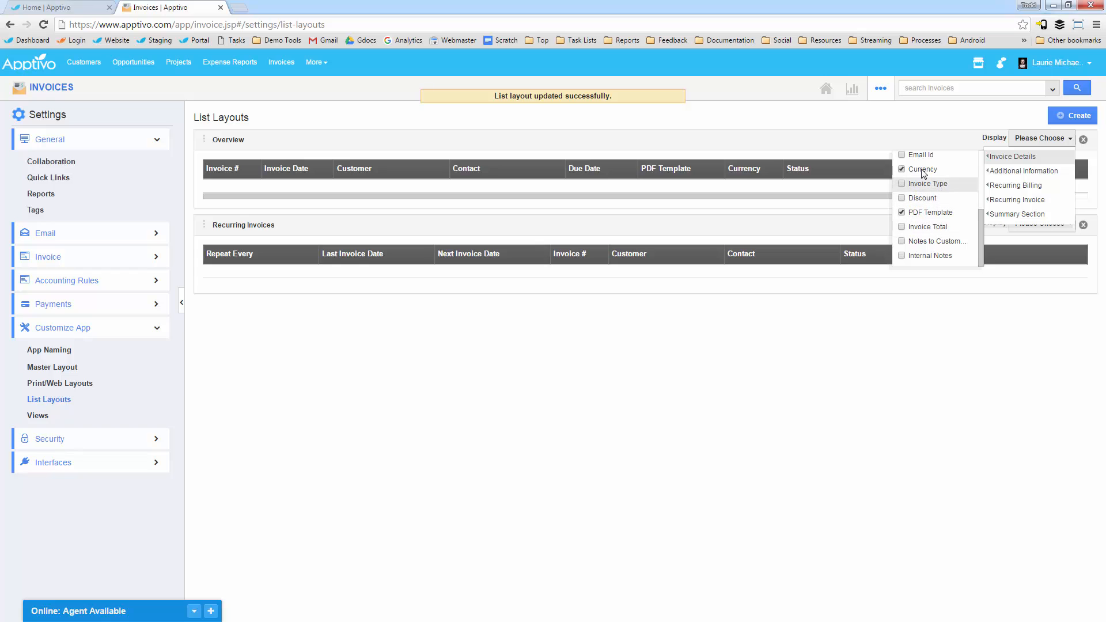
left_click(922, 169)
left_click(921, 213)
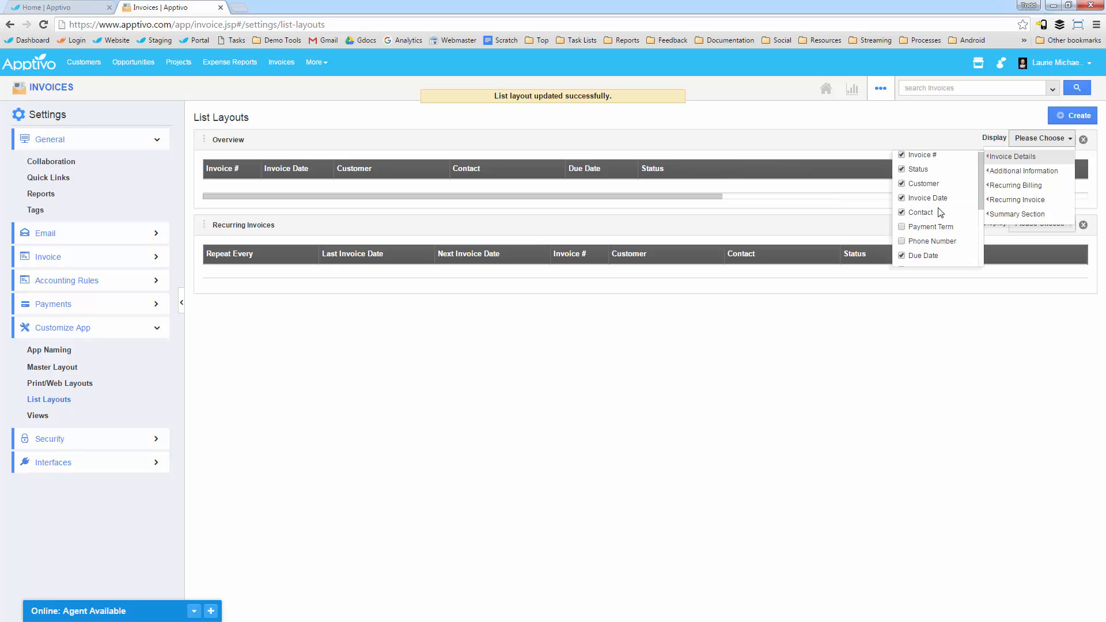
scroll(932, 231, "down", 3)
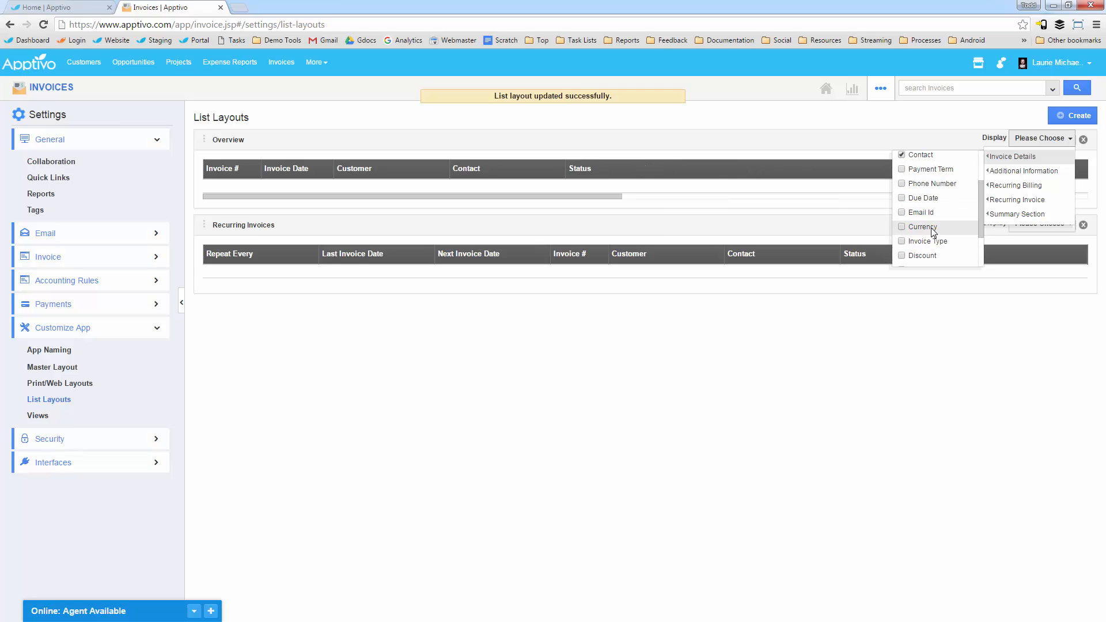
Step: Add the Invoice Type, Balance and Total columns to the Overview list layout, and slightly narrow the Invoice Type column
left_click(935, 242)
scroll(936, 245, "down", 2)
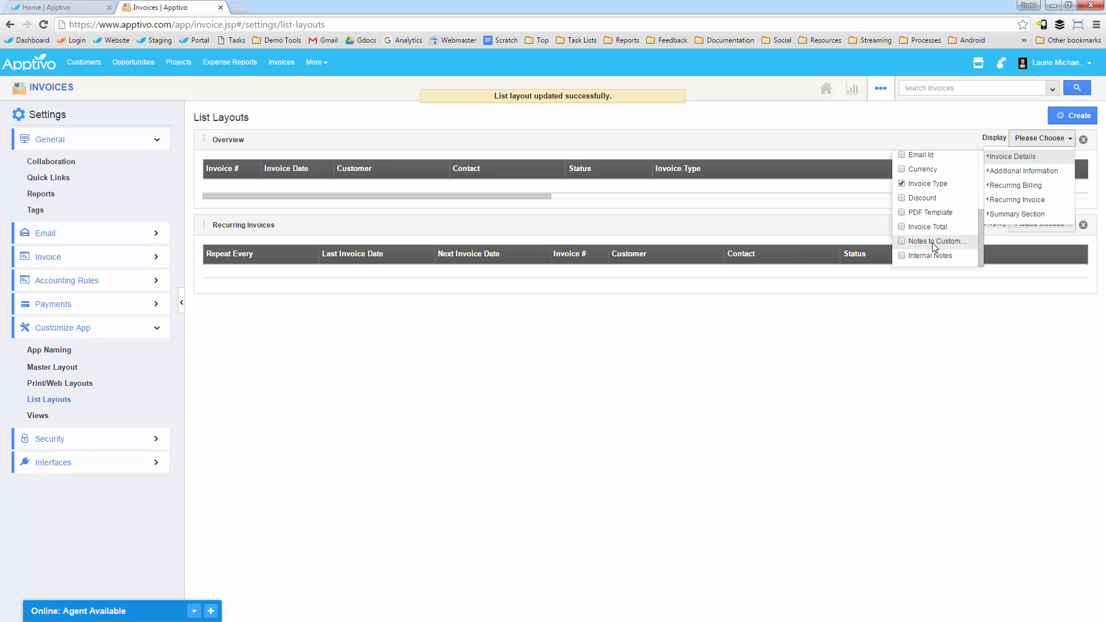
mouse_move(1006, 221)
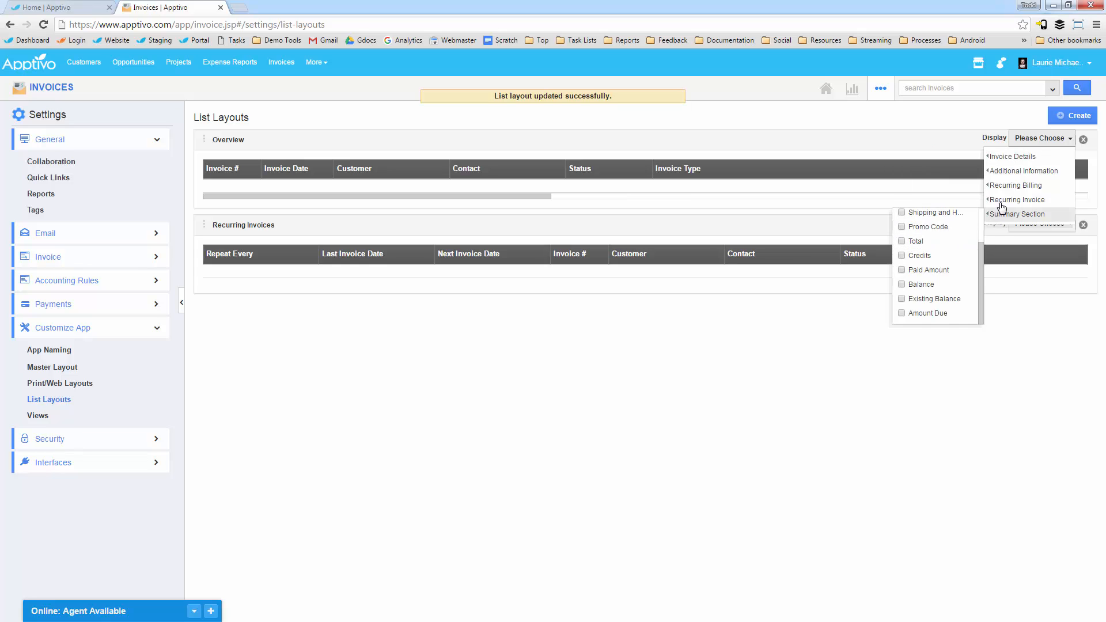
left_click(902, 284)
left_click(902, 241)
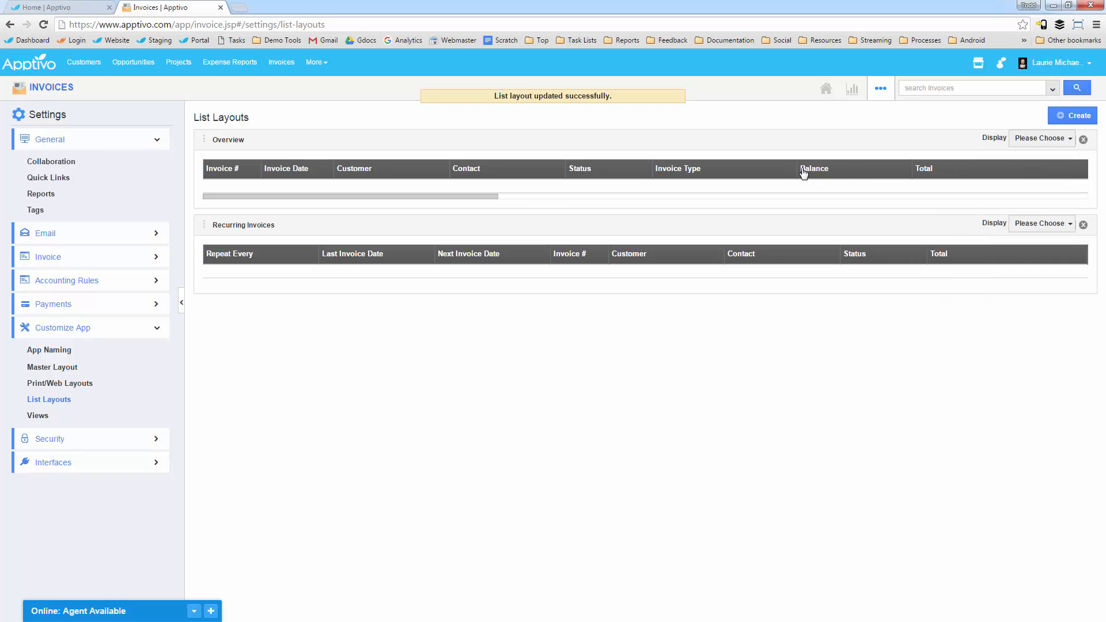
left_click_drag(796, 168, 778, 168)
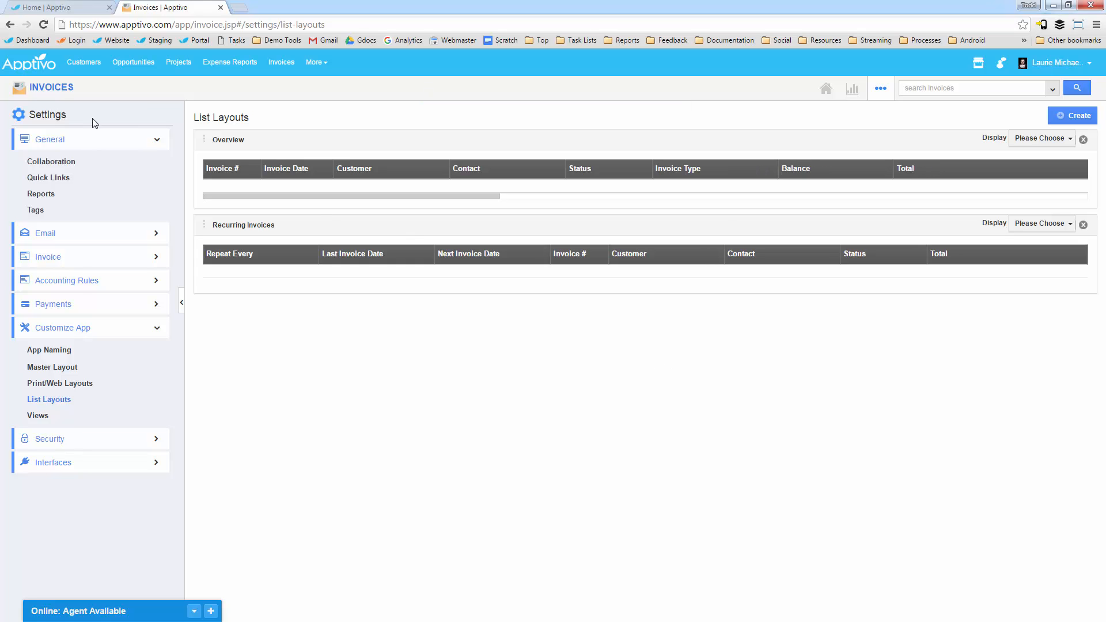
Step: Return to the invoices list and run an advanced search for invoices with the Invoice Type Organization
left_click(53, 90)
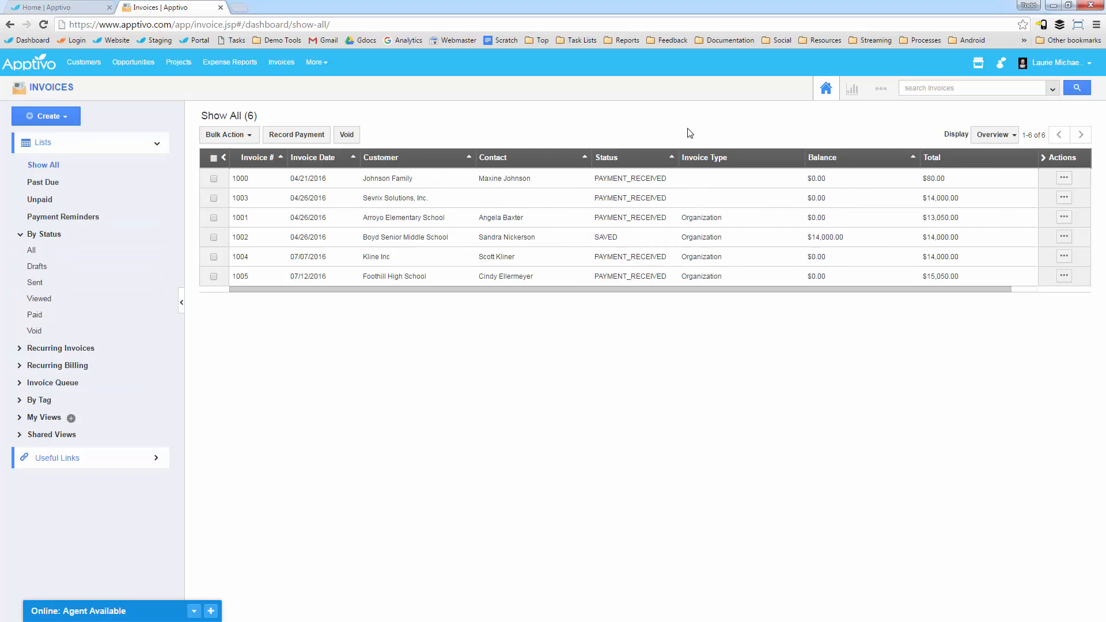
left_click(1053, 89)
left_click(808, 190)
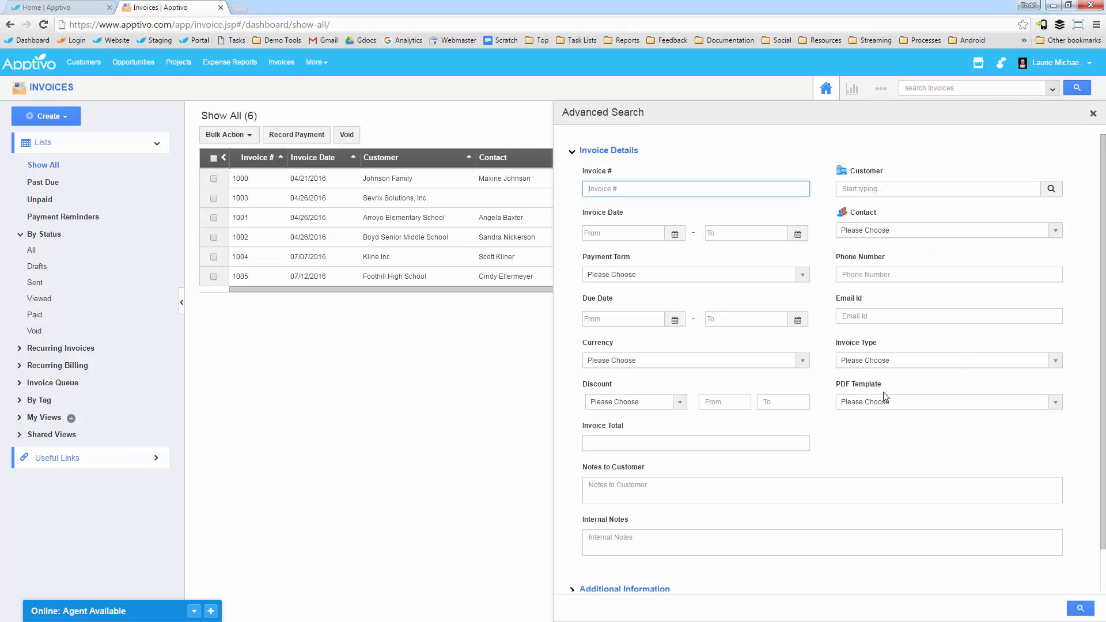
left_click(904, 362)
left_click(846, 377)
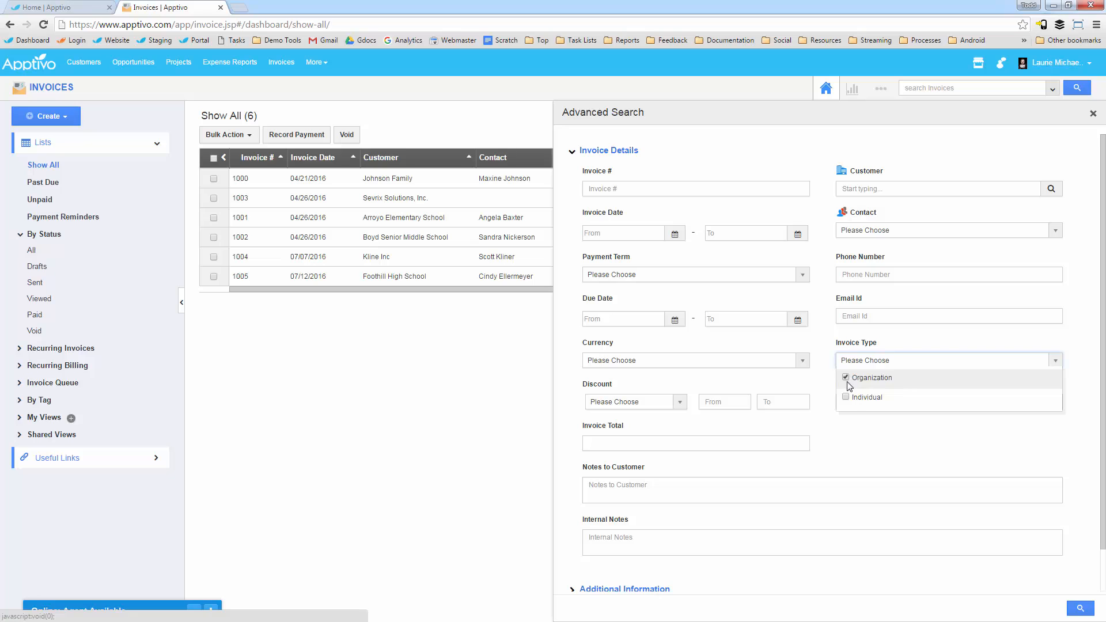
left_click(902, 435)
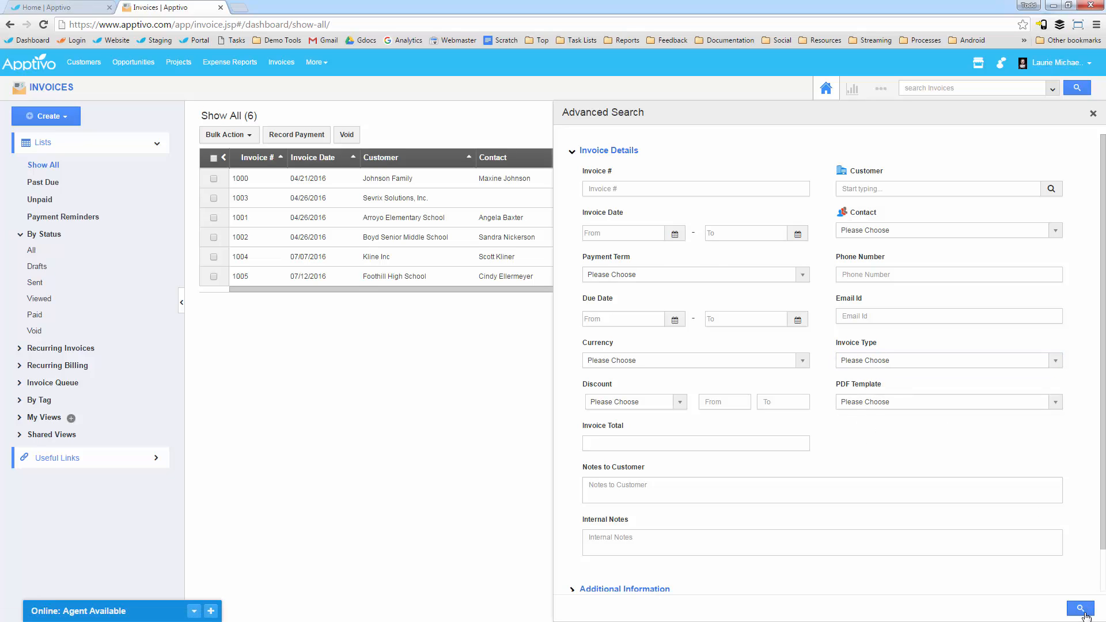
left_click(1084, 614)
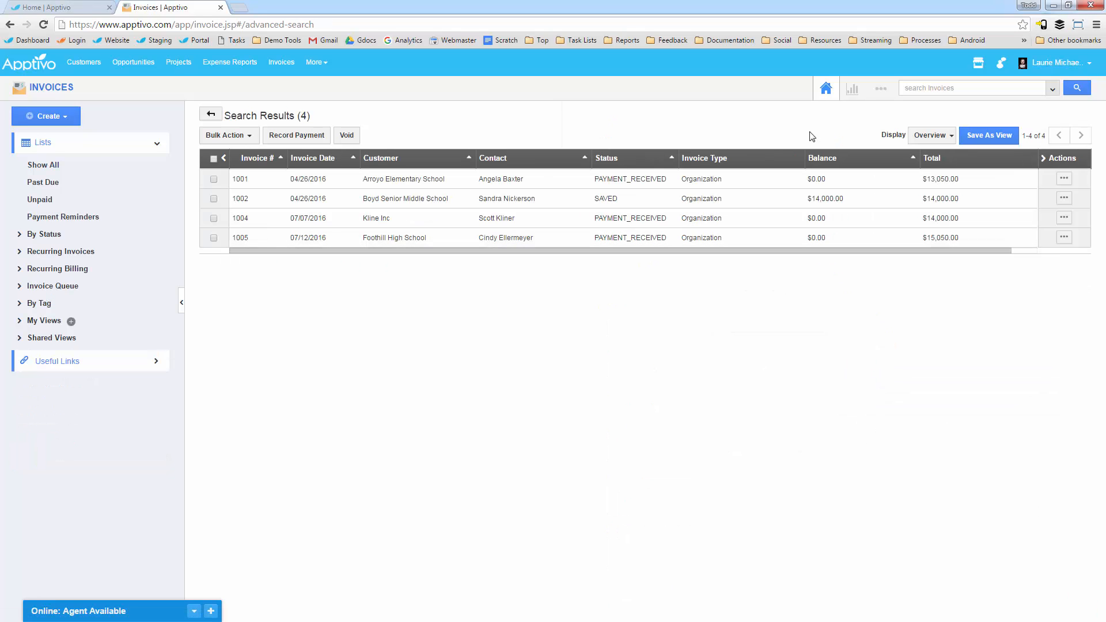
Step: Save the search results as a view named "Org Invoices" and show the list of personal views
left_click(997, 137)
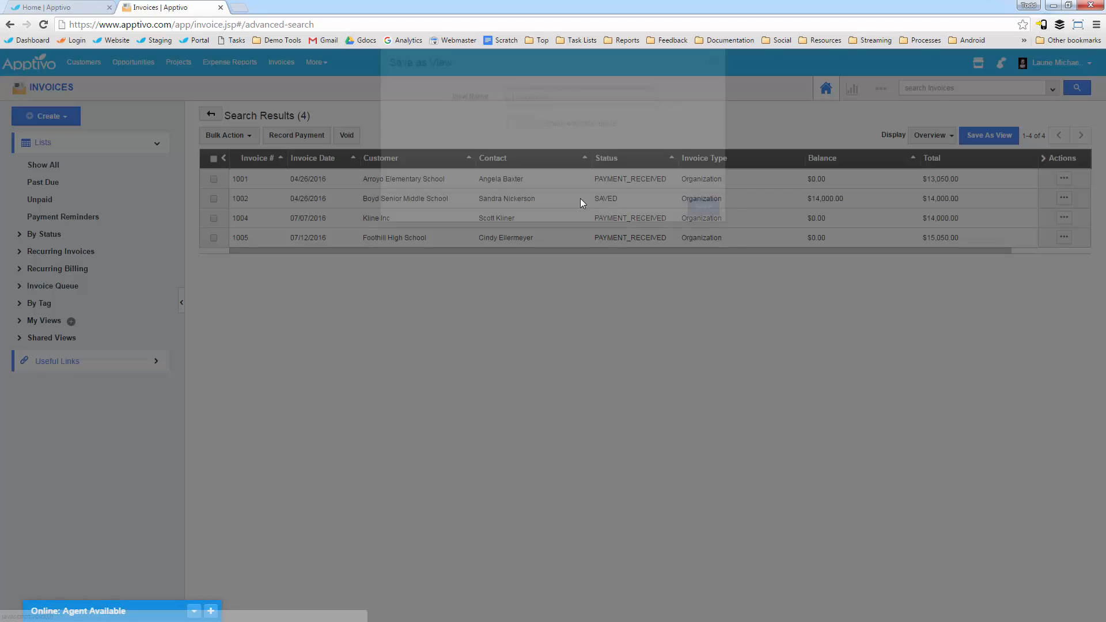
type("Org")
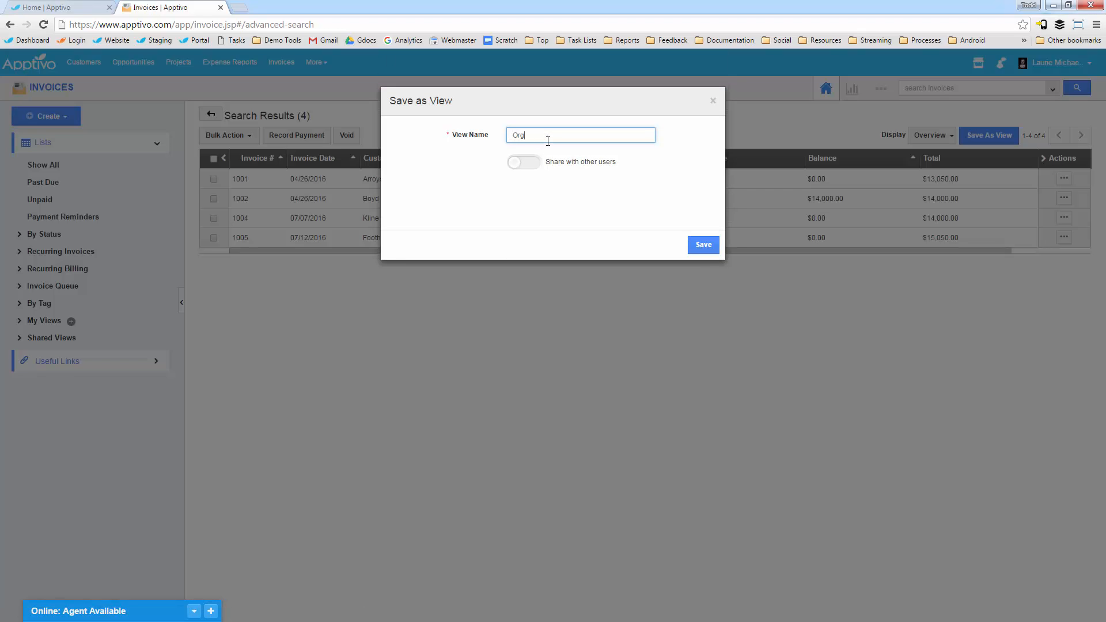
type(" Invoices")
left_click(706, 246)
left_click(35, 323)
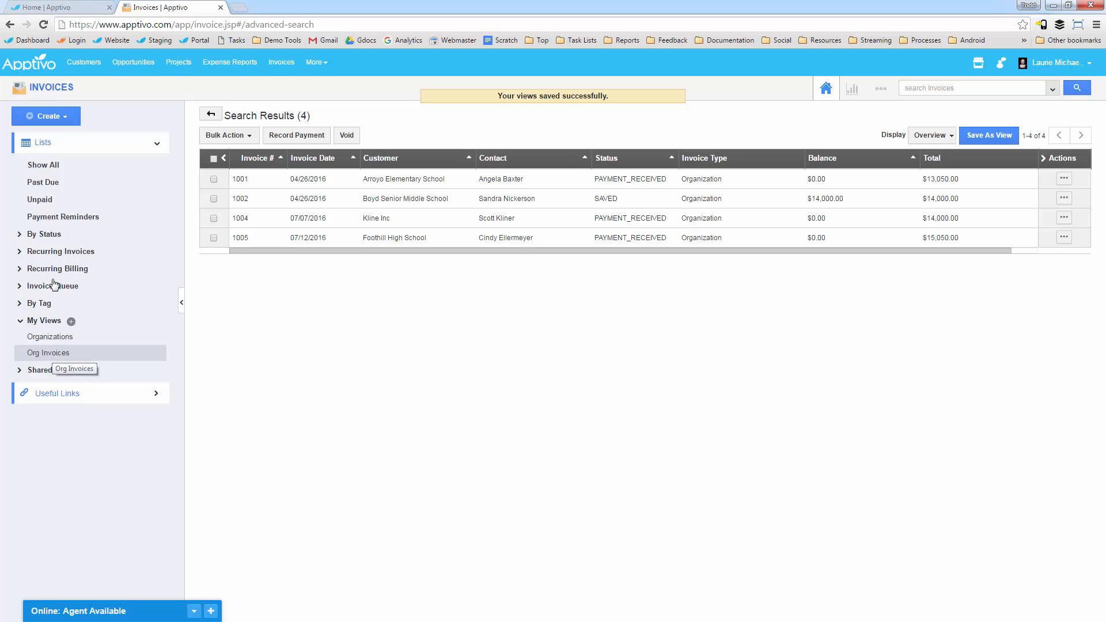
Step: View the Unpaid invoices list and the Invoice Summary Report without a date range, and return to the full invoice list
left_click(53, 199)
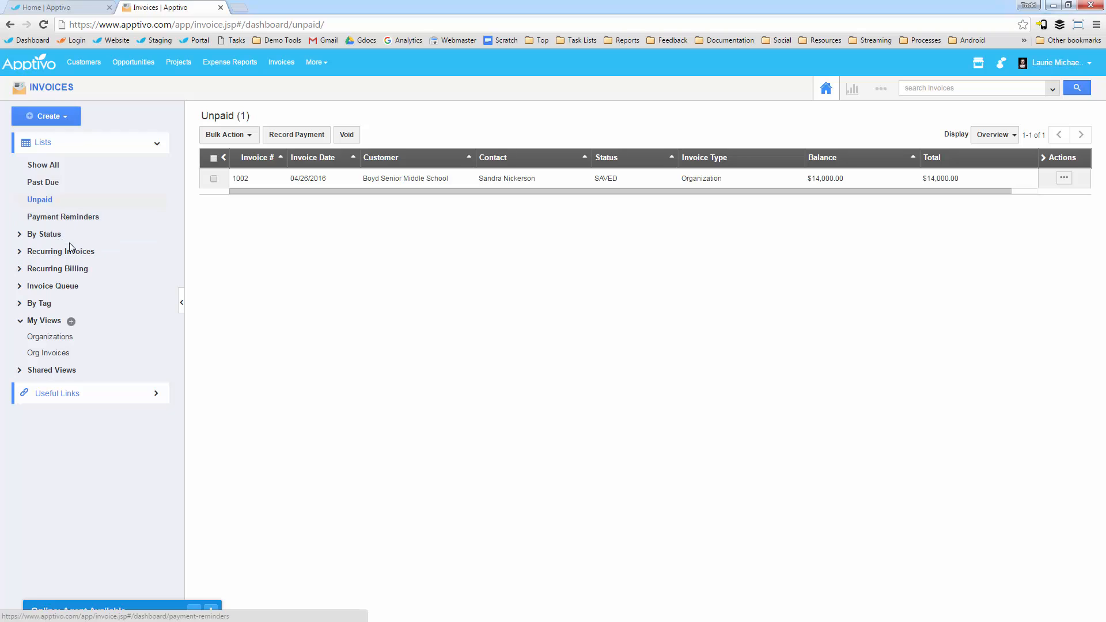
left_click(853, 90)
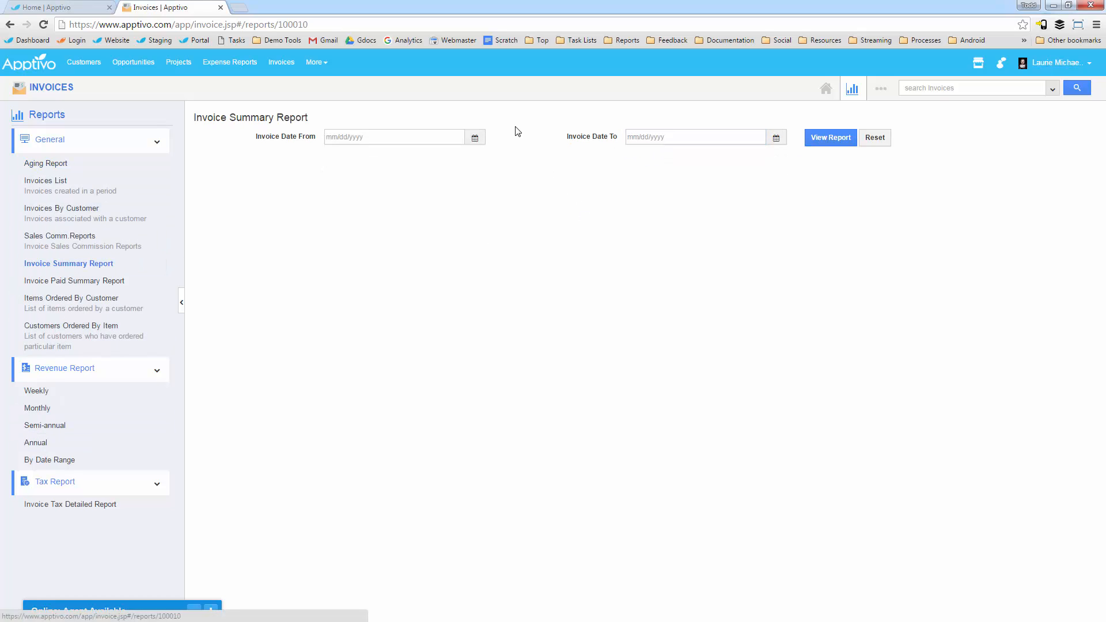
left_click(830, 138)
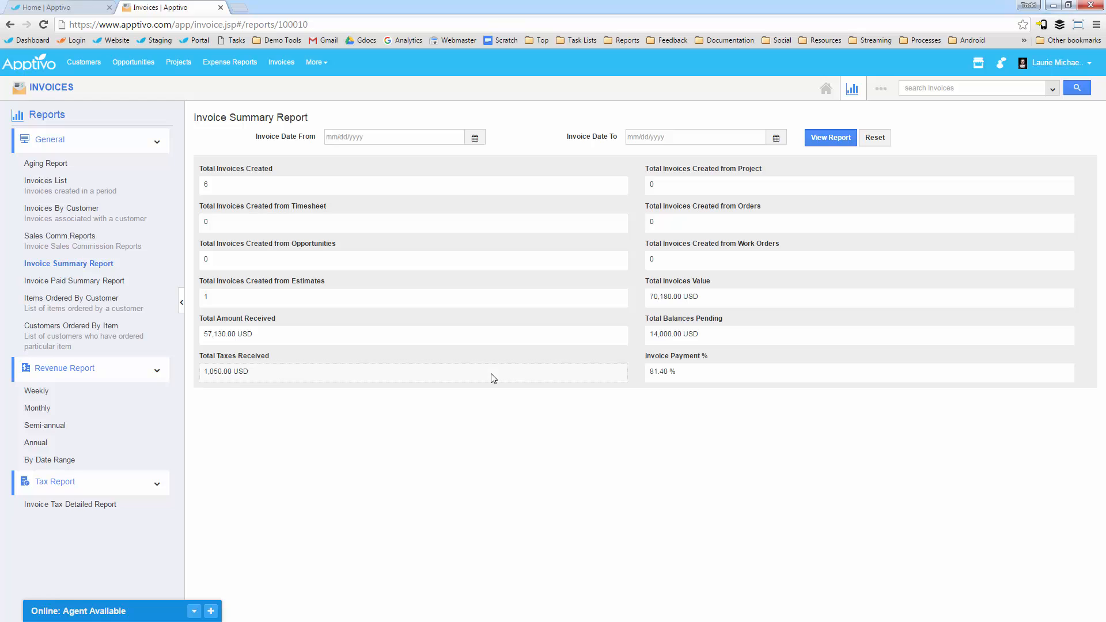
left_click(53, 89)
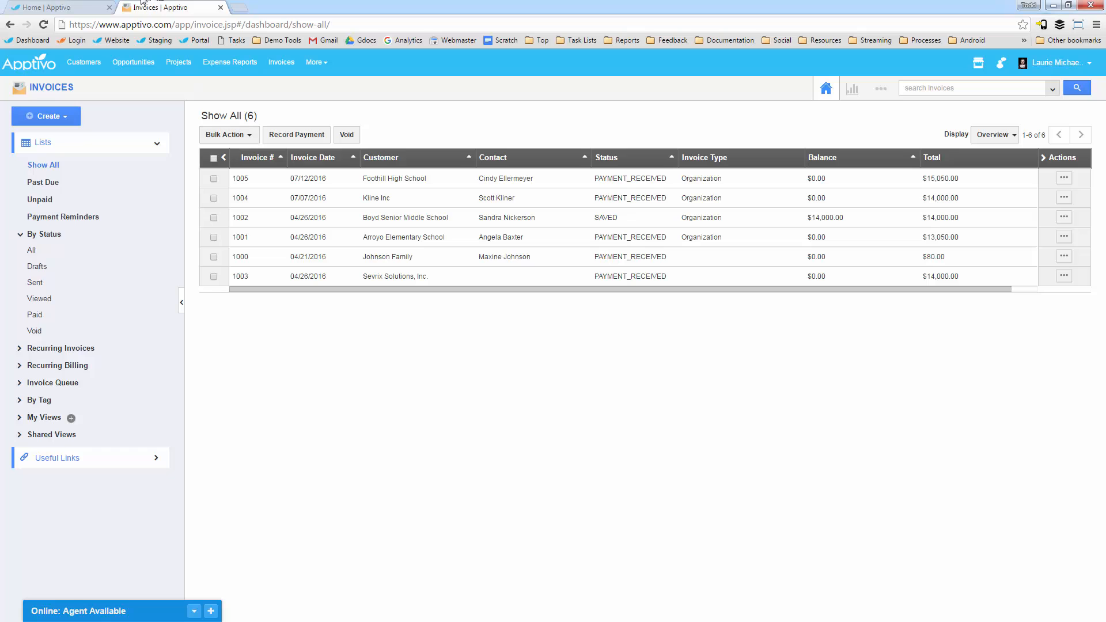
Step: Look at the Apptivo website's home page in a new browser tab, and return to the Invoices app
left_click(236, 7)
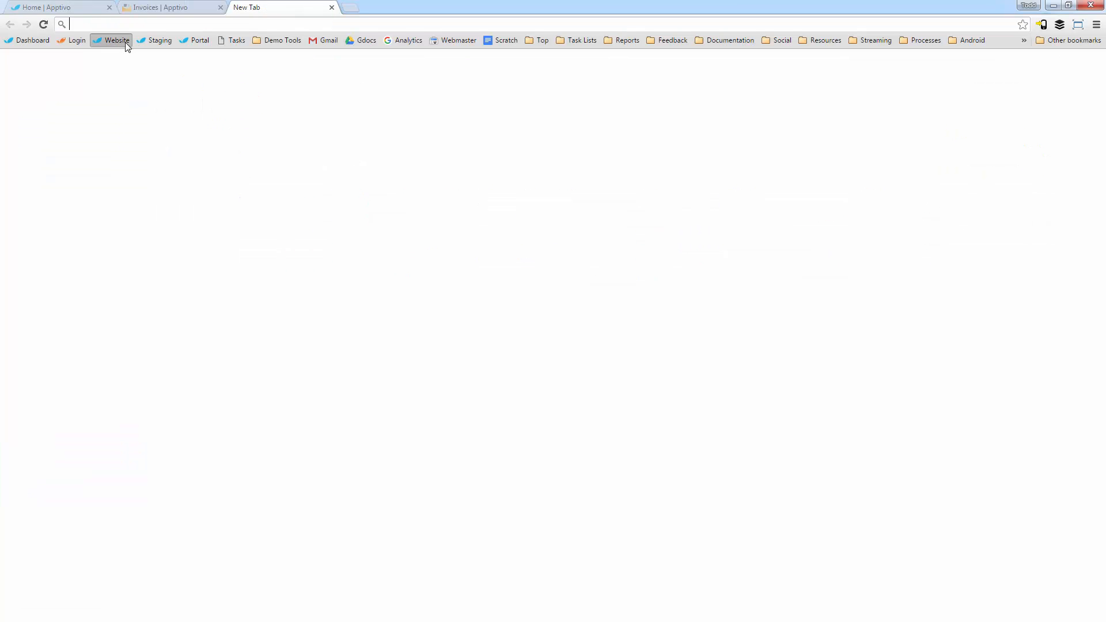
left_click(125, 42)
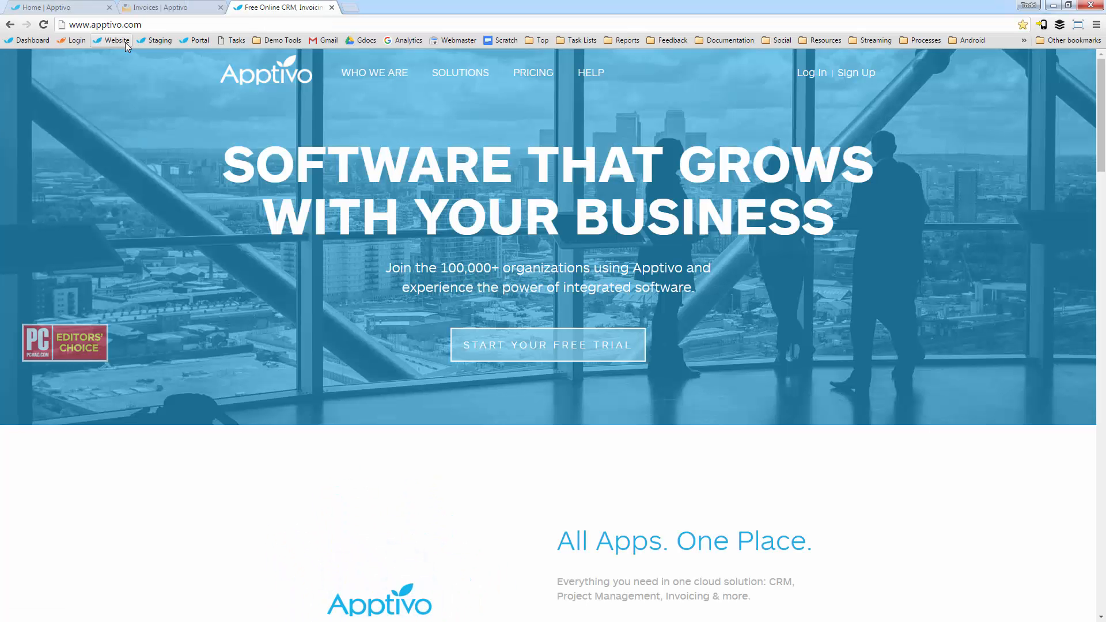
mouse_move(585, 80)
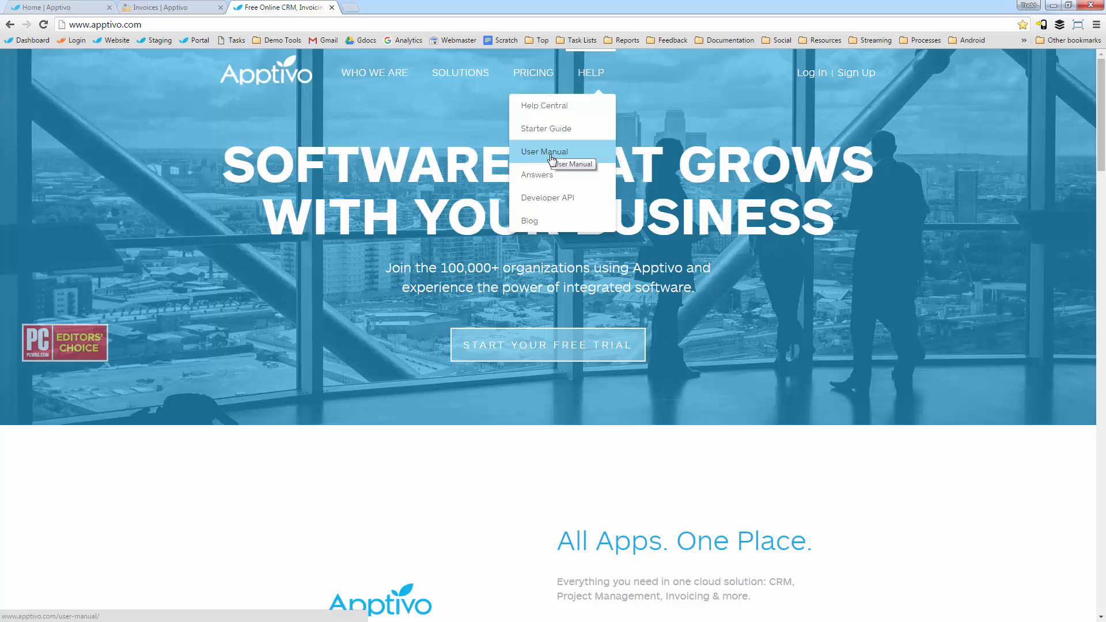
left_click(153, 7)
left_click(112, 618)
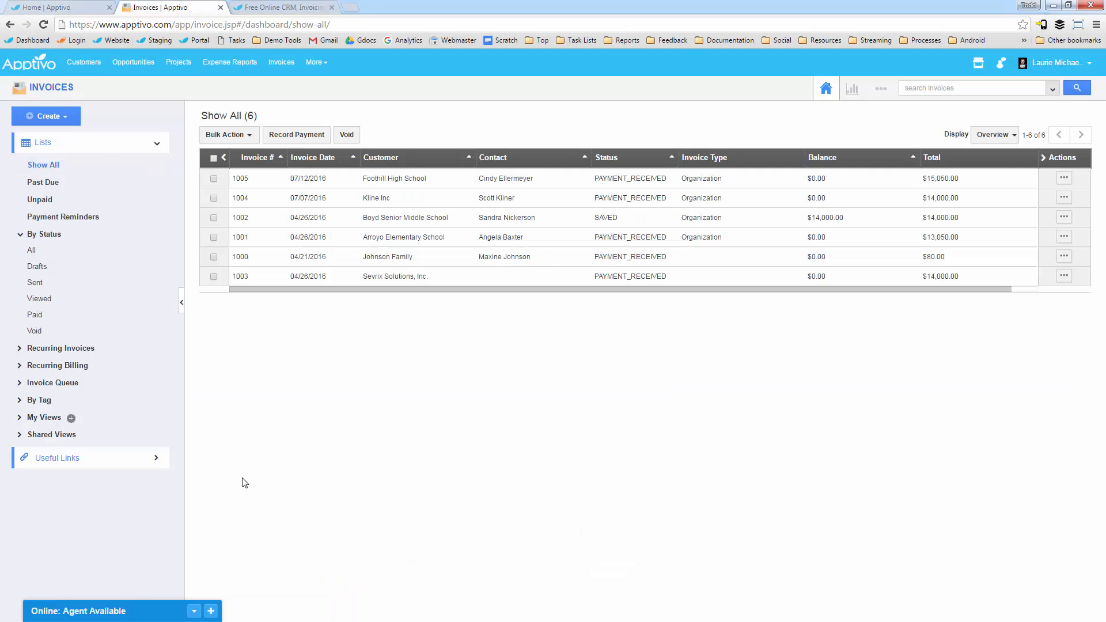